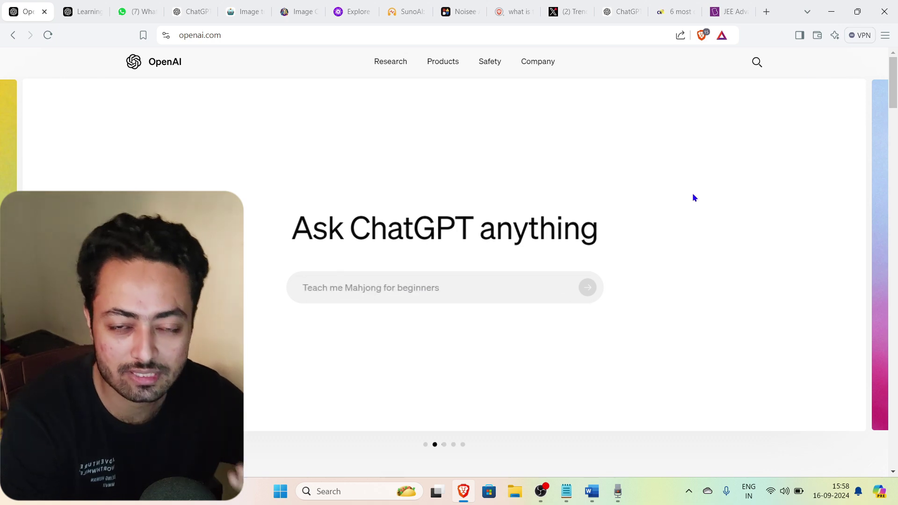
# Search the web for chatgpt in a new browser tab and open OpenAI's ChatGPT page from the results.
pyautogui.click(766, 11)
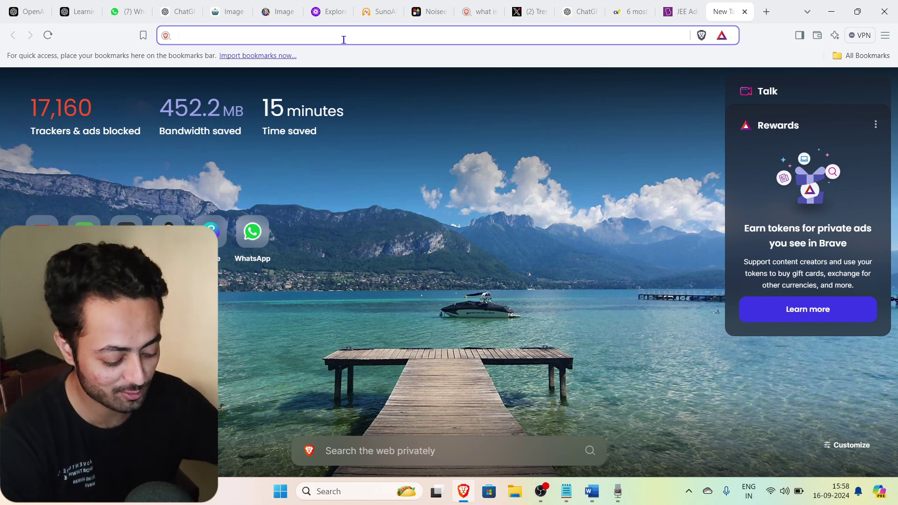
pyautogui.write('chat')
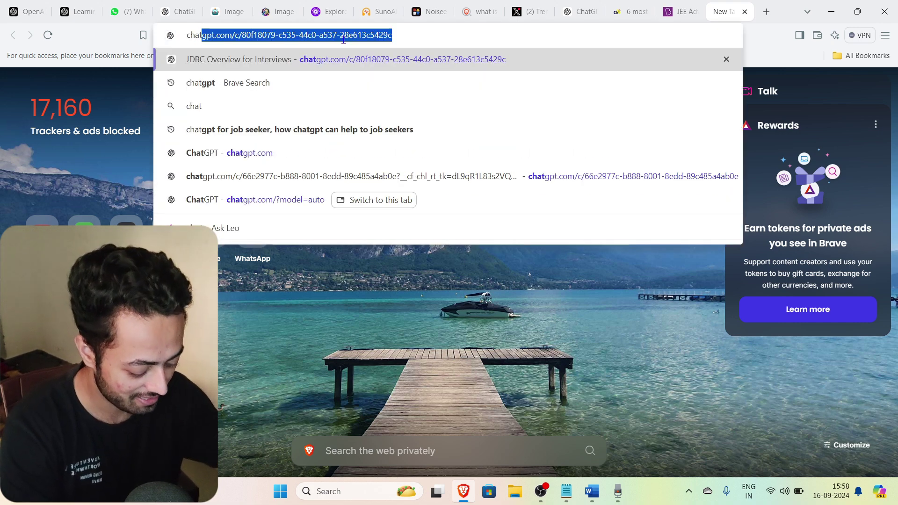
pyautogui.press('Down')
pyautogui.press('Down')
pyautogui.press('Down')
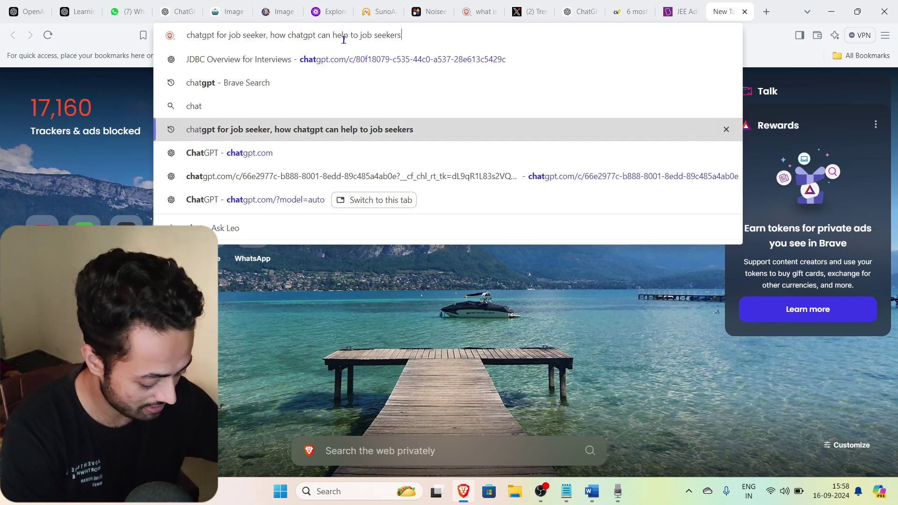
pyautogui.press('Up')
pyautogui.press('Up')
pyautogui.press('Return')
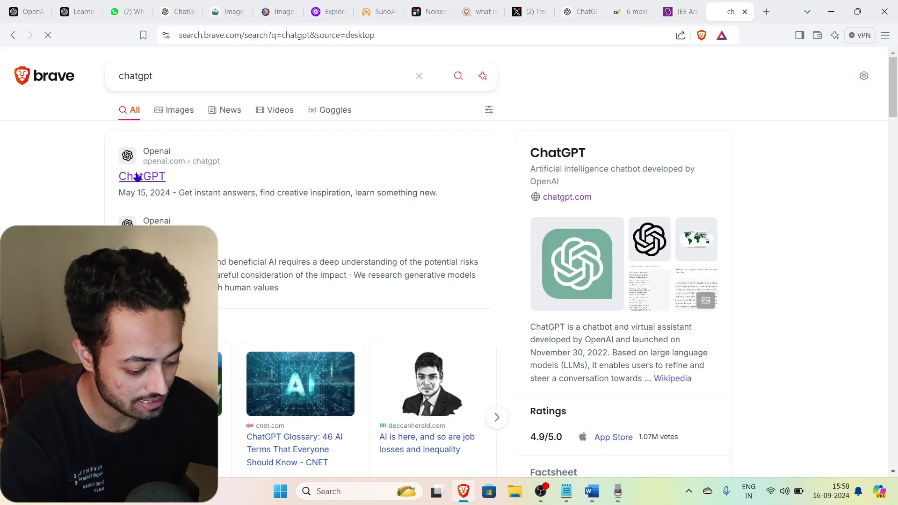
pyautogui.click(137, 176)
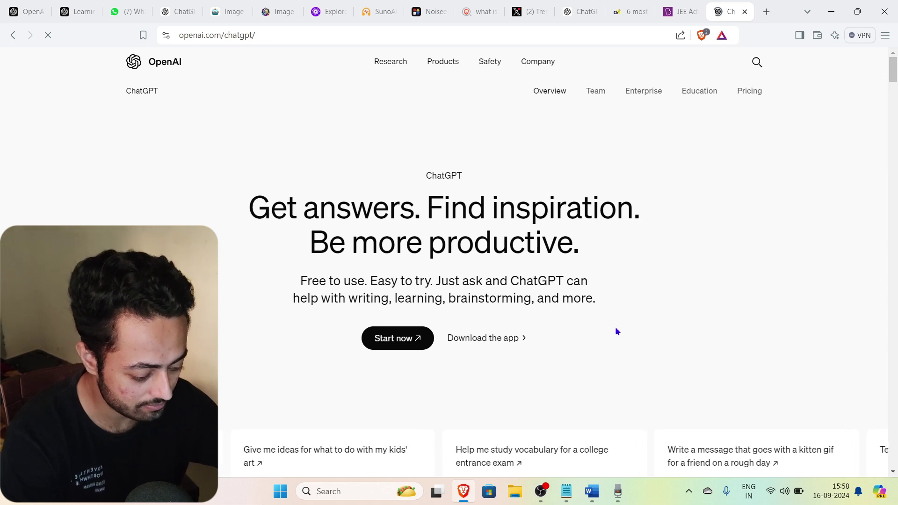
# Look over the ChatGPT product page and launch the ChatGPT chat from it.
pyautogui.scroll(-1, 616, 326)
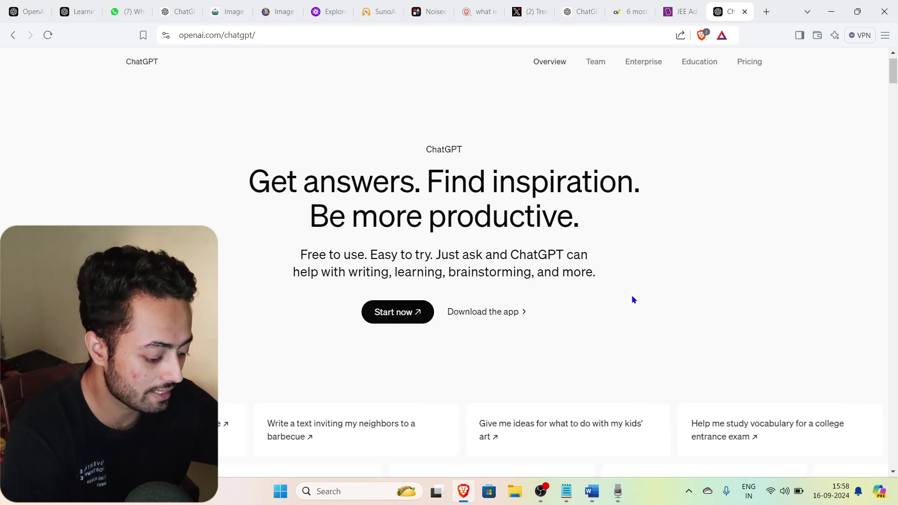
pyautogui.scroll(-2, 633, 300)
pyautogui.scroll(-3, 633, 299)
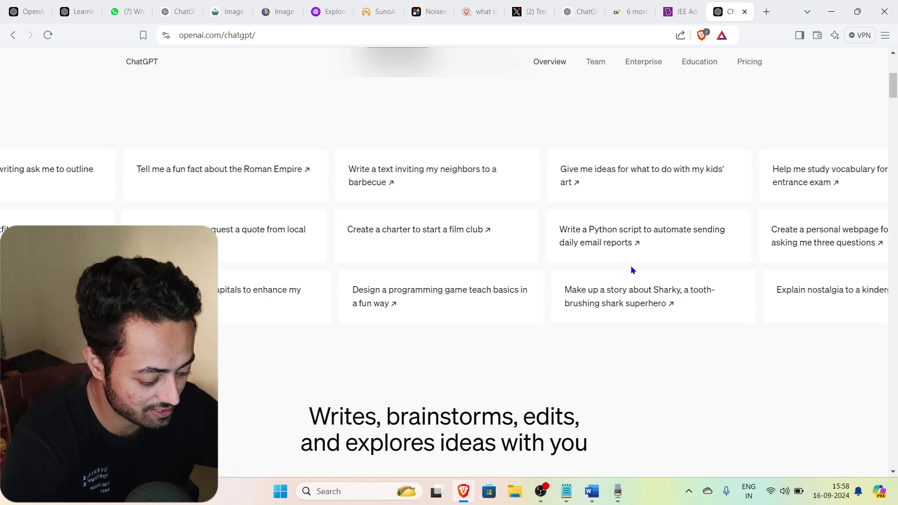
pyautogui.scroll(5, 631, 265)
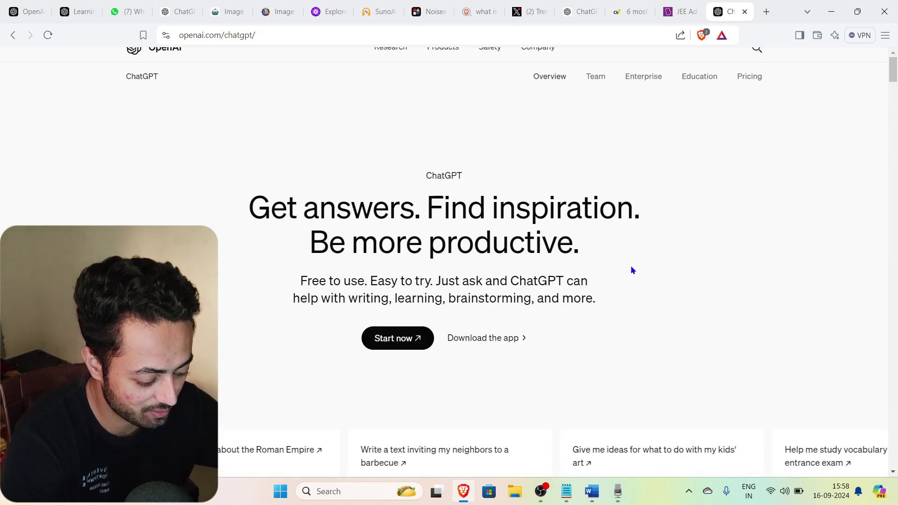
pyautogui.click(399, 348)
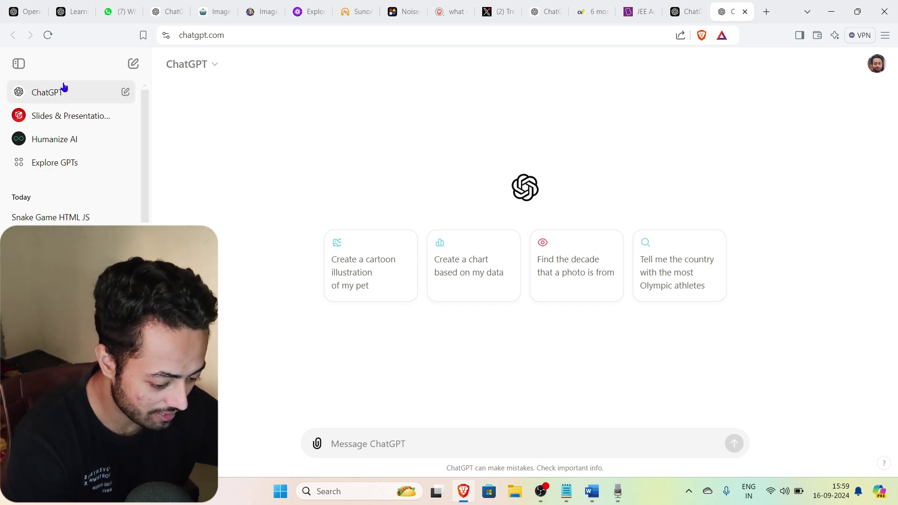
# Open the directory of custom GPTs and look through its featured, trending, ChatGPT-made, writing, productivity and research lists.
pyautogui.click(43, 165)
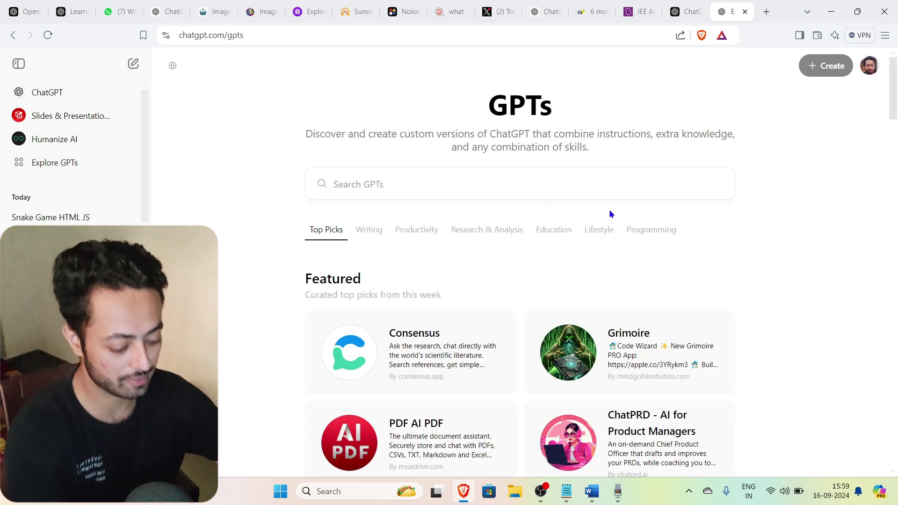
pyautogui.scroll(-7, 715, 303)
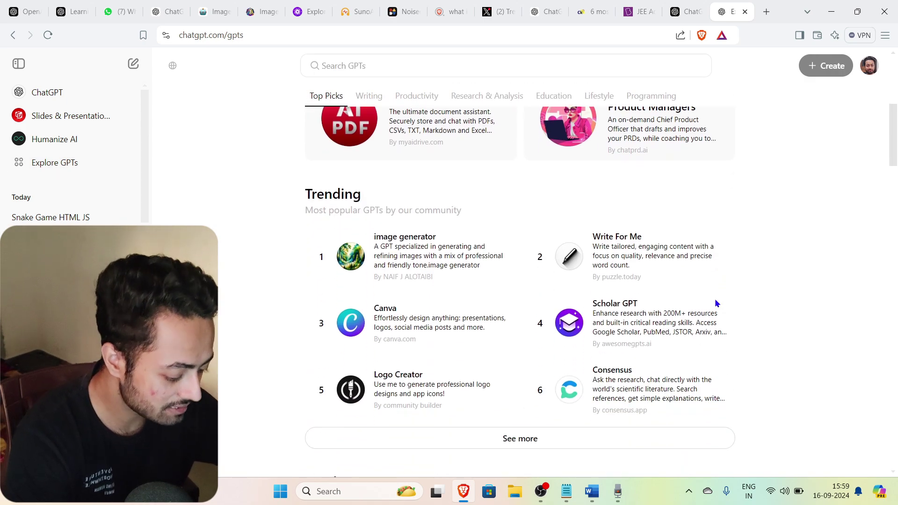
pyautogui.scroll(7, 715, 302)
pyautogui.scroll(-3, 459, 303)
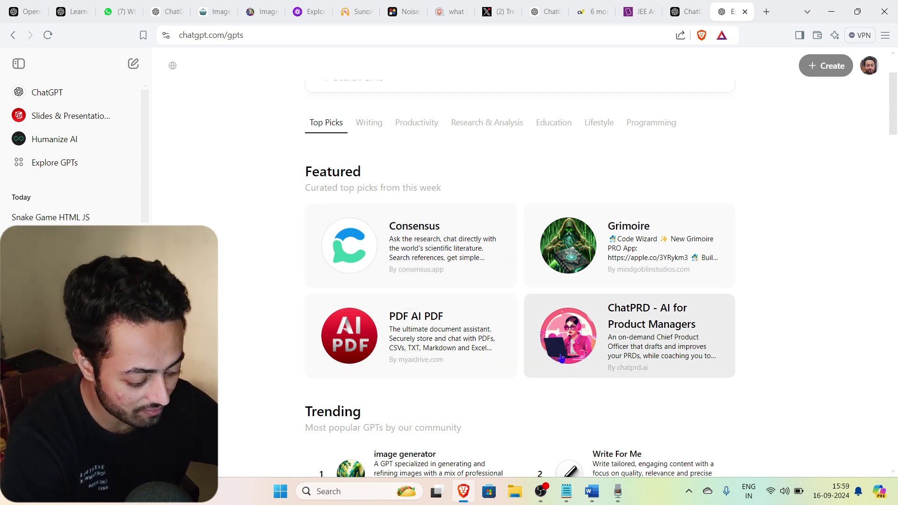
pyautogui.scroll(-5, 630, 375)
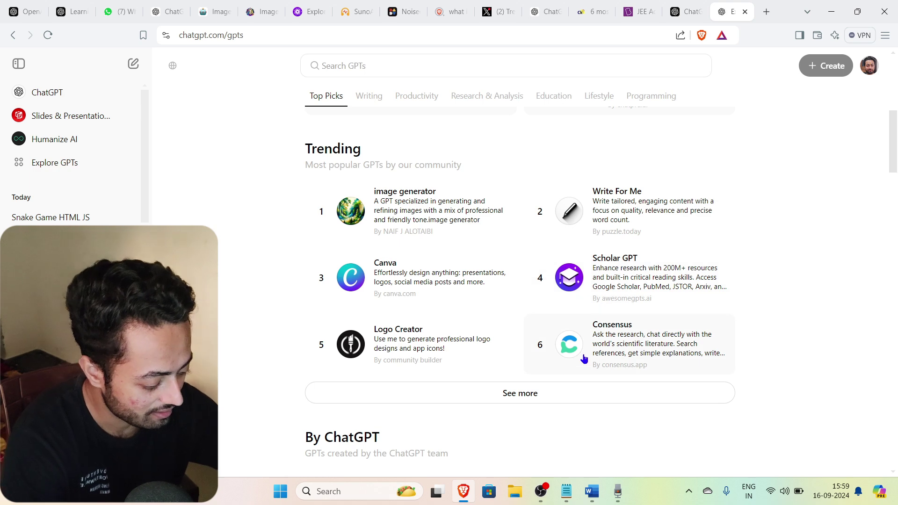
pyautogui.scroll(-6, 584, 359)
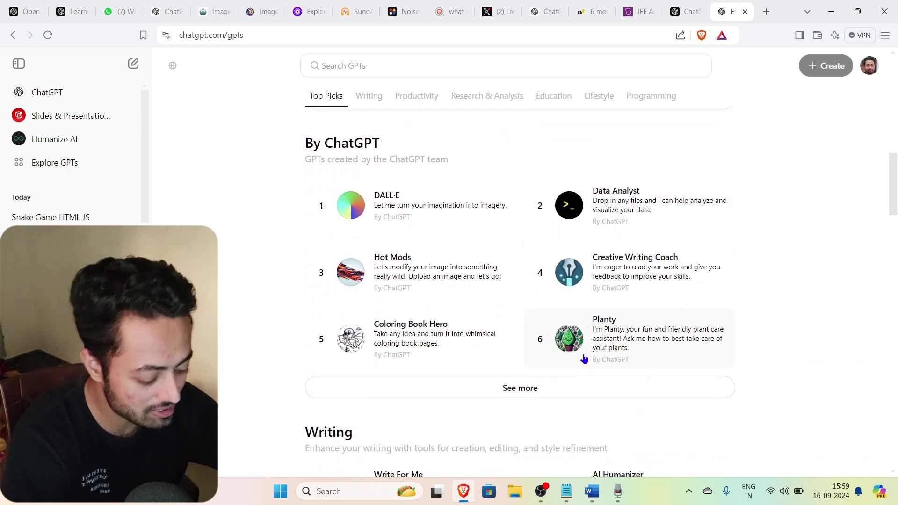
pyautogui.scroll(-3, 585, 359)
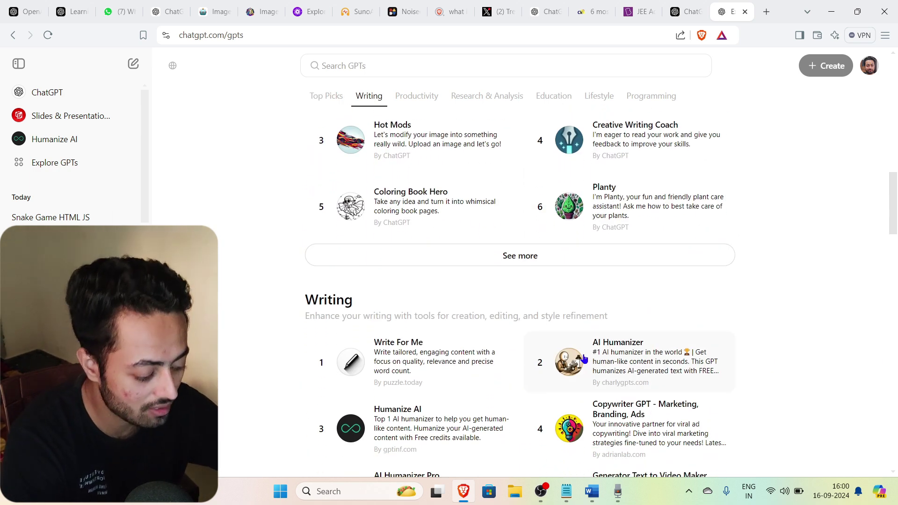
pyautogui.scroll(-2, 584, 359)
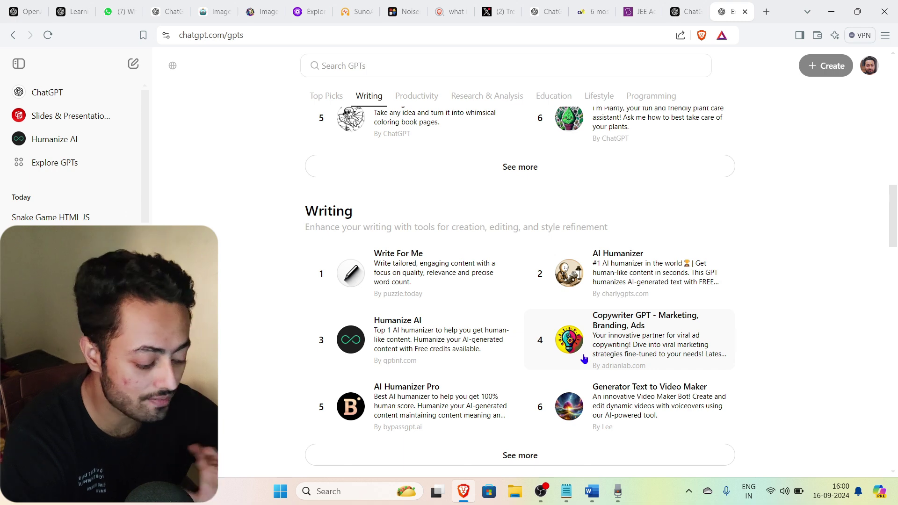
pyautogui.scroll(-4, 584, 359)
pyautogui.scroll(-9, 584, 359)
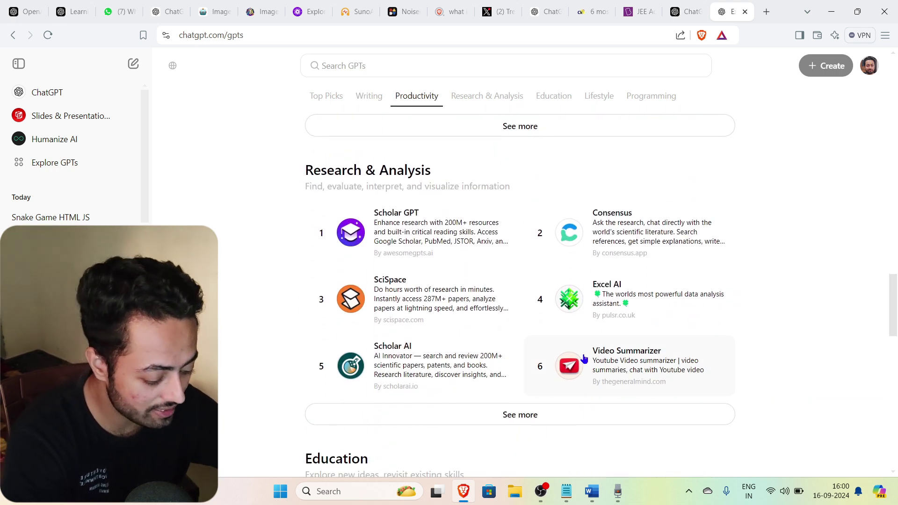
# Show the Education category of the GPT directory and review the GPTs there and in the categories above it.
pyautogui.click(549, 102)
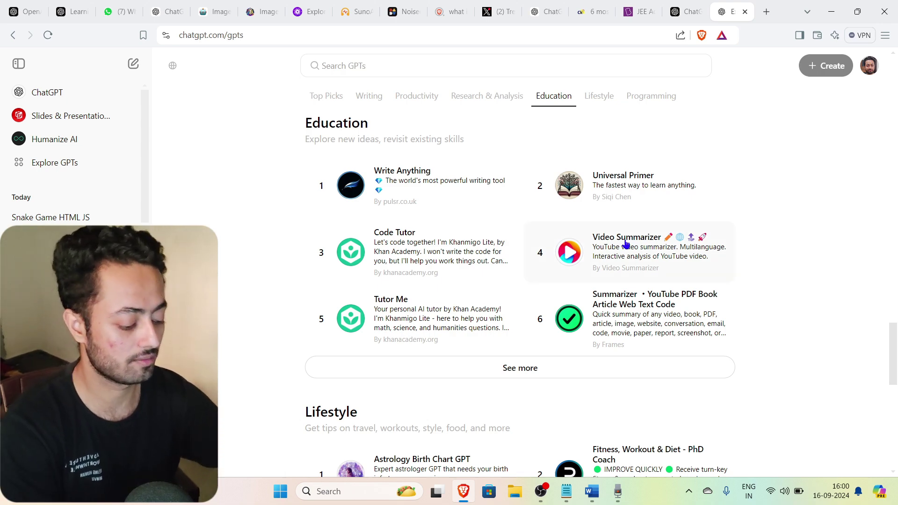
pyautogui.scroll(3, 630, 244)
pyautogui.scroll(20, 626, 244)
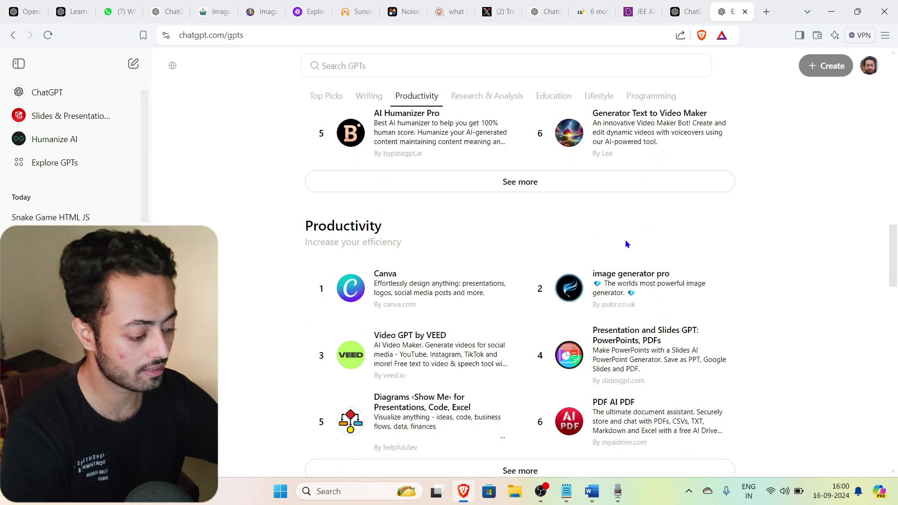
# Start a new ChatGPT conversation and ask "How can you help me?".
pyautogui.click(41, 91)
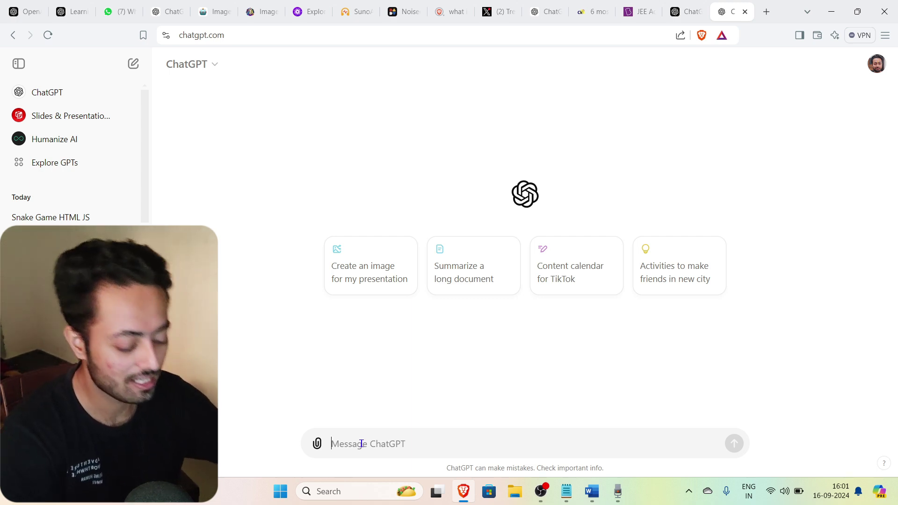
pyautogui.write('How can you ')
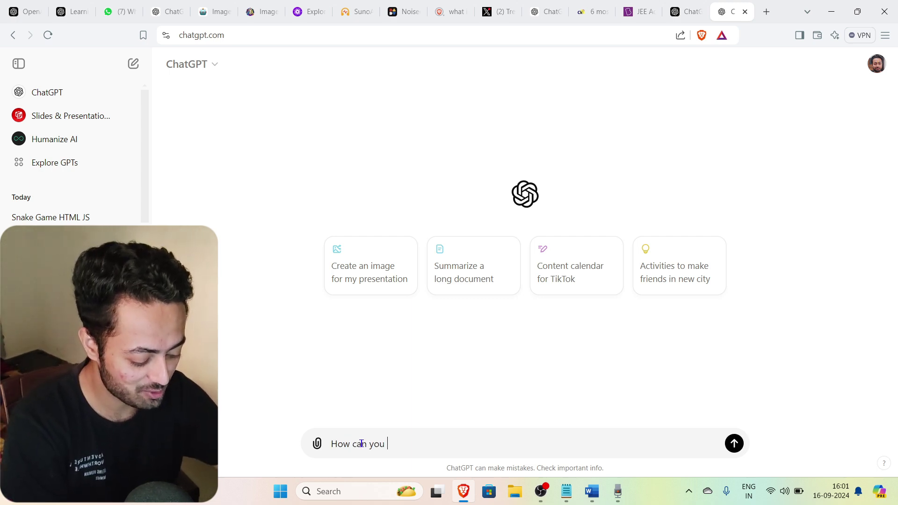
pyautogui.write('help me?')
pyautogui.press('Return')
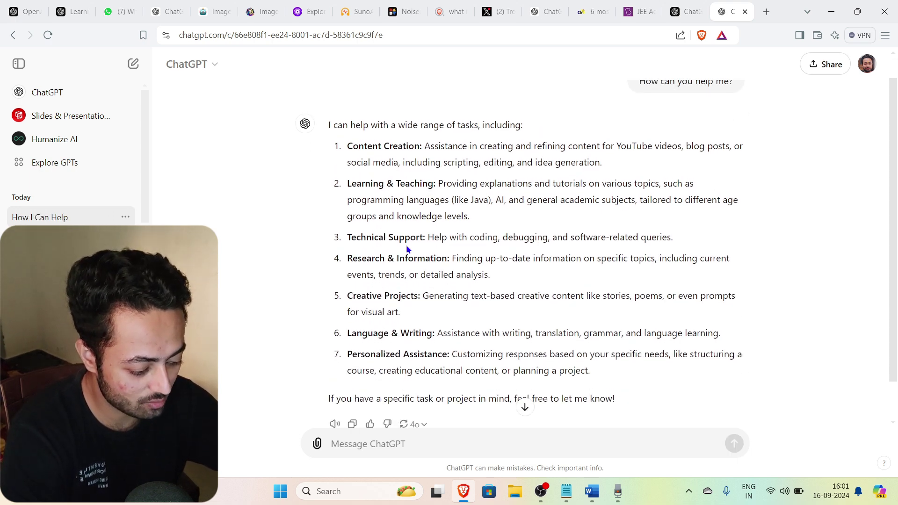
# Read through ChatGPT's answer about the kinds of tasks it can help with.
pyautogui.scroll(-1, 406, 245)
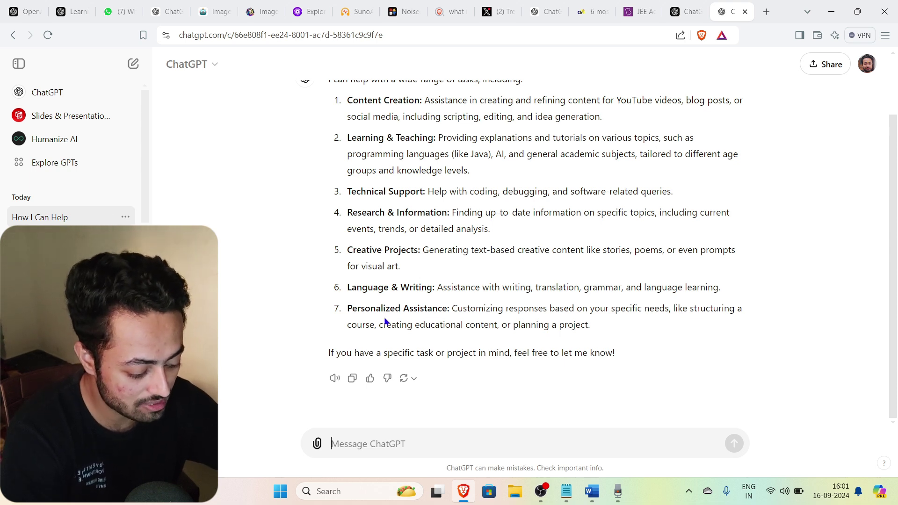
pyautogui.scroll(1, 386, 321)
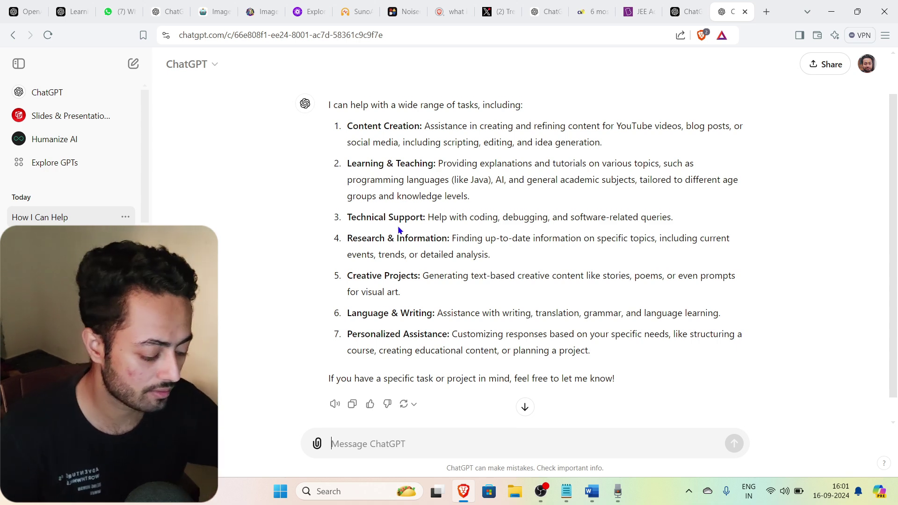
pyautogui.scroll(-1, 399, 229)
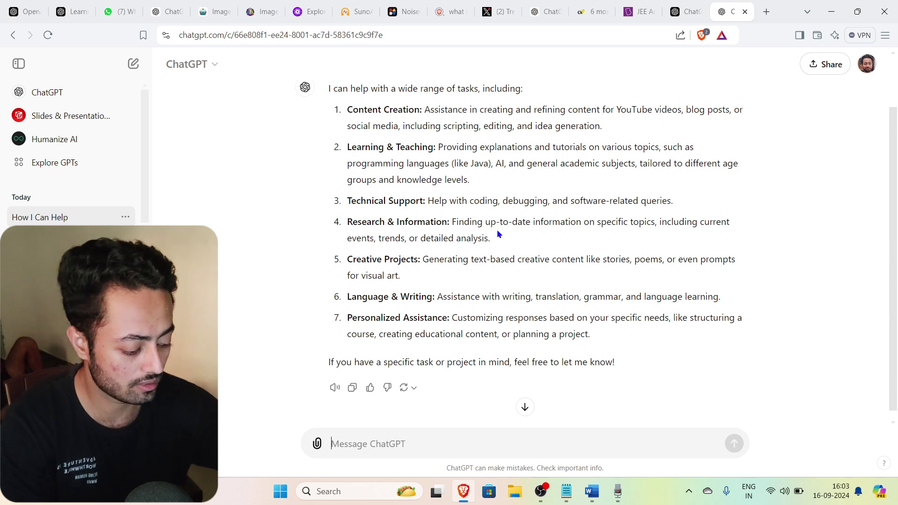
pyautogui.scroll(-1, 496, 229)
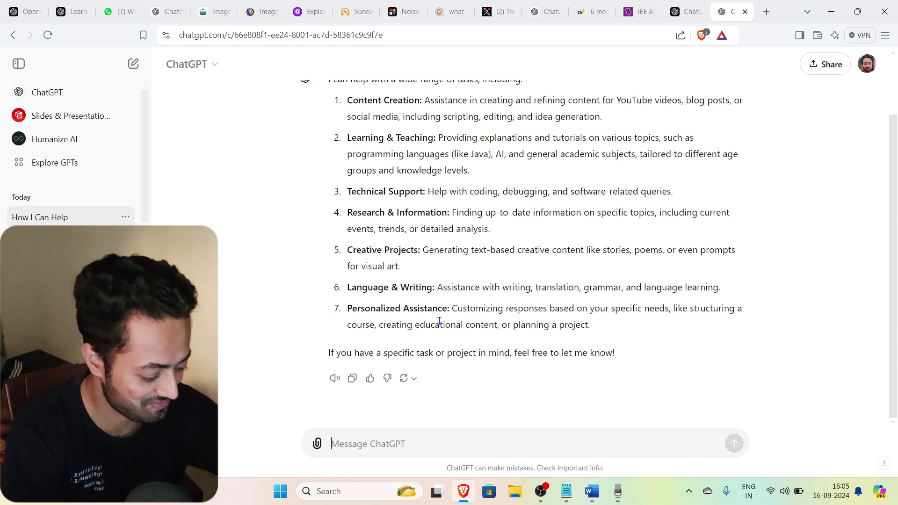
pyautogui.scroll(2, 539, 316)
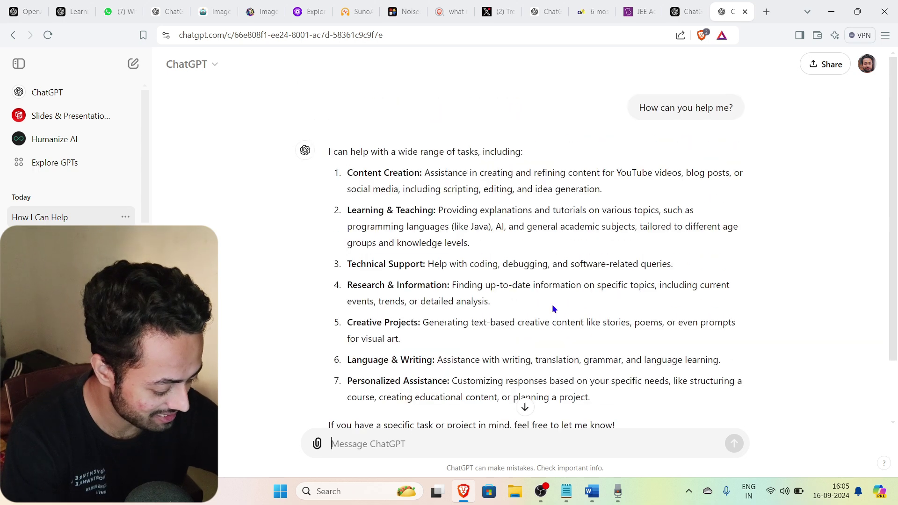
pyautogui.scroll(-2, 552, 307)
pyautogui.click(352, 443)
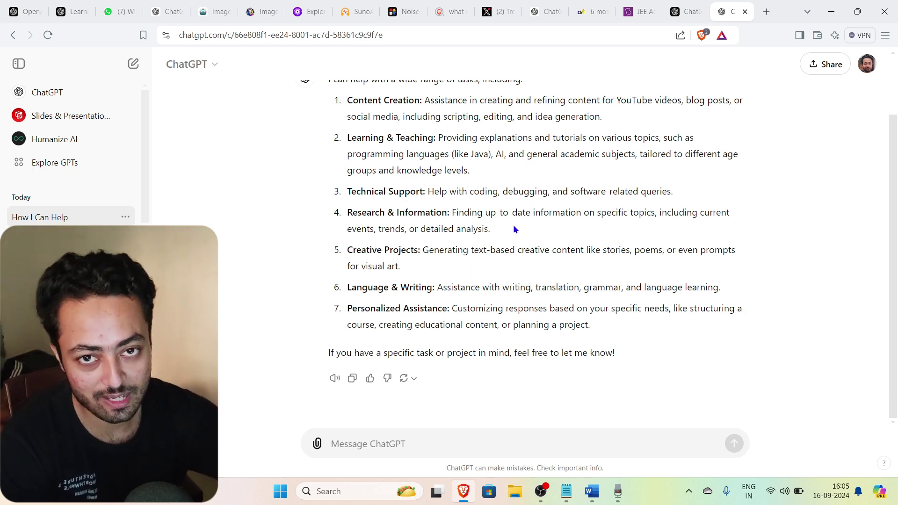
# Return to the JEE Advanced 2022 Maths Paper 1 page and locate question 1 on inverse trigonometric functions.
pyautogui.click(639, 12)
pyautogui.scroll(2, 453, 278)
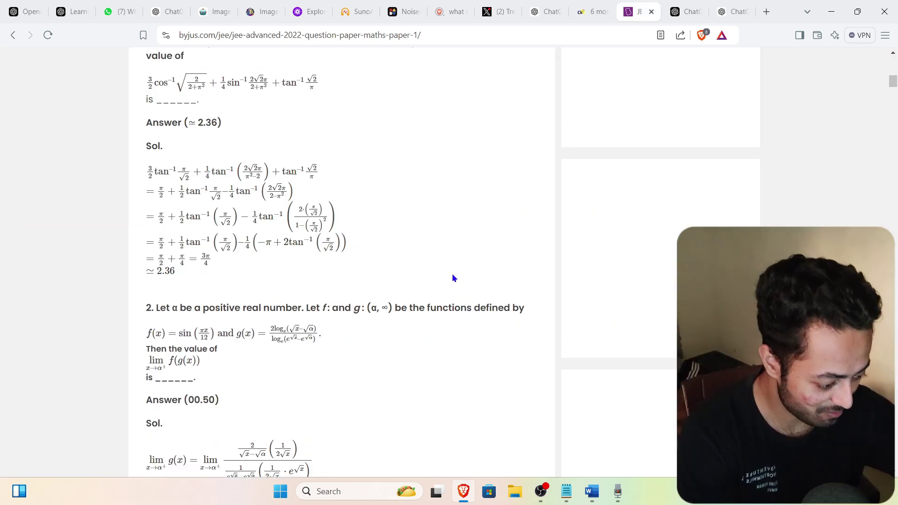
pyautogui.scroll(-6, 453, 278)
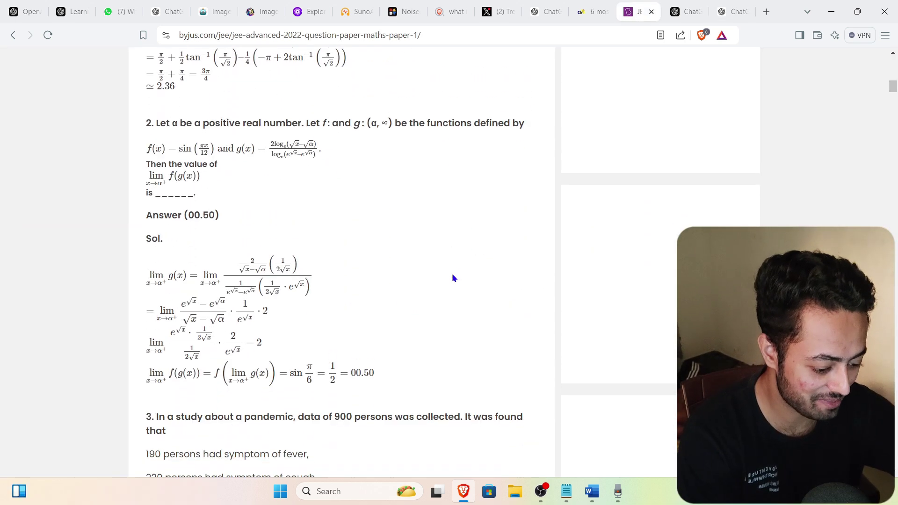
pyautogui.scroll(2, 453, 278)
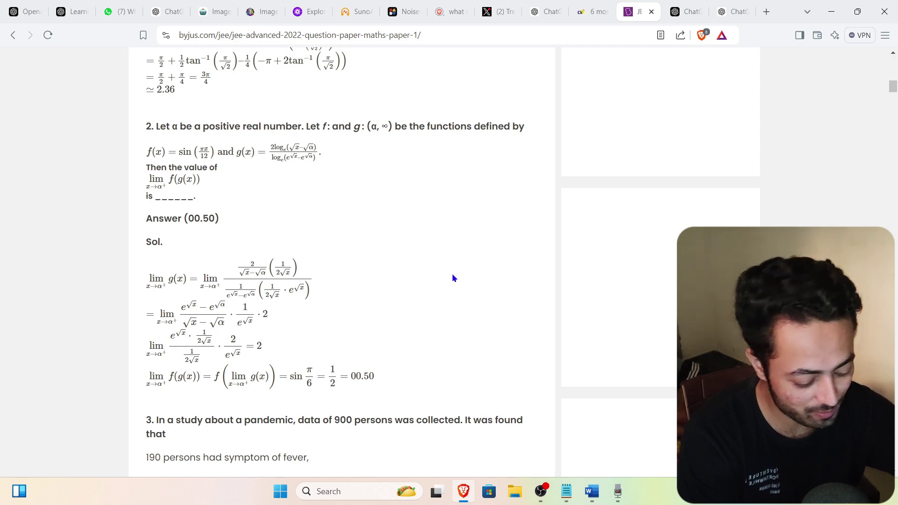
pyautogui.scroll(6, 453, 278)
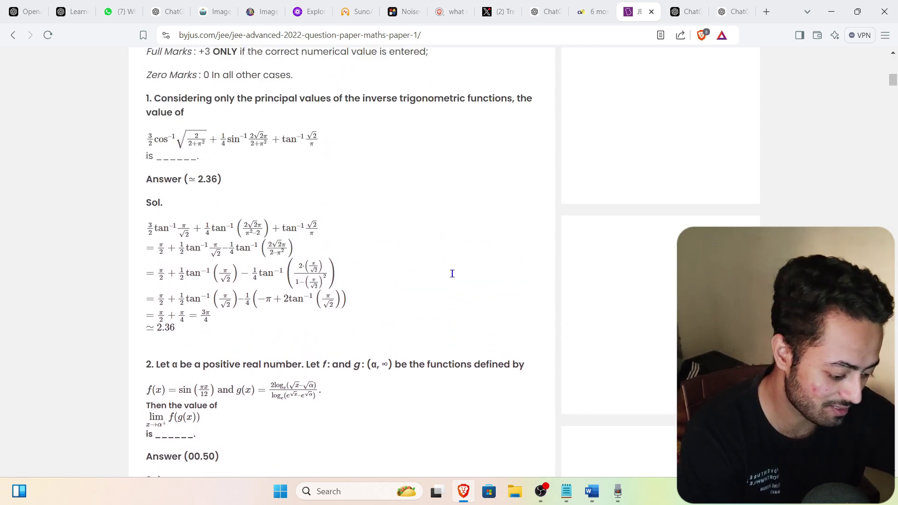
pyautogui.scroll(1, 452, 273)
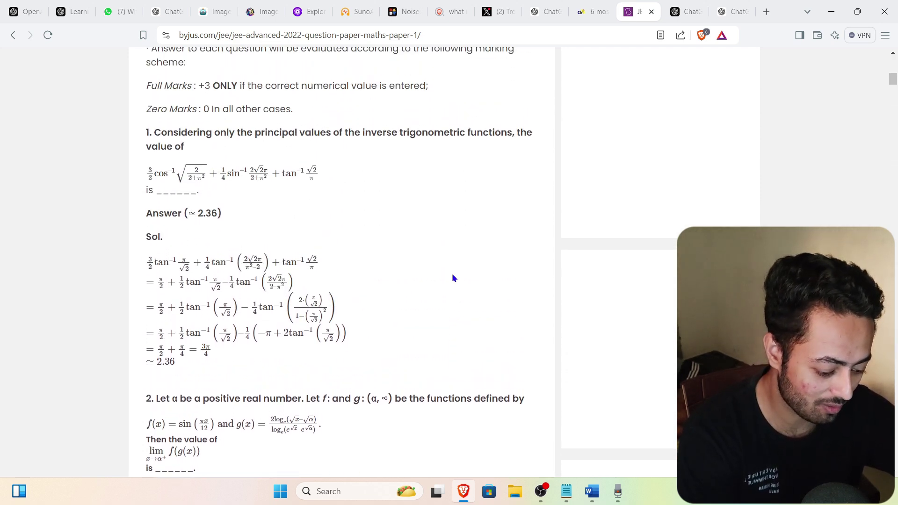
pyautogui.scroll(1, 452, 277)
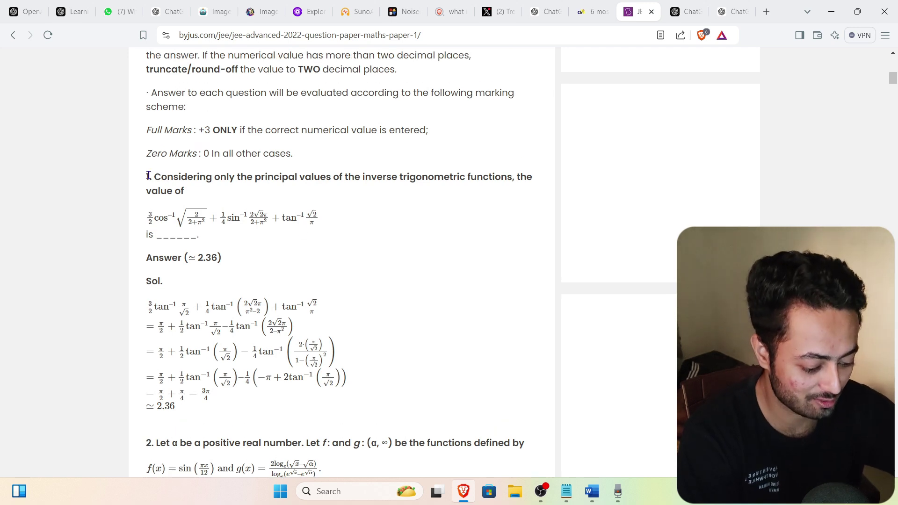
# Try to select the full text of question 1, including its formula.
pyautogui.moveTo(148, 177); pyautogui.dragTo(226, 223)
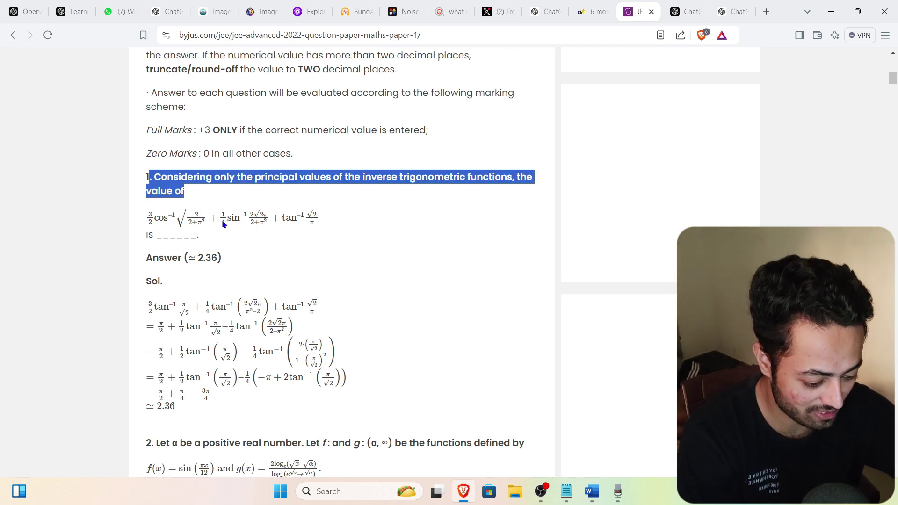
pyautogui.click(312, 235)
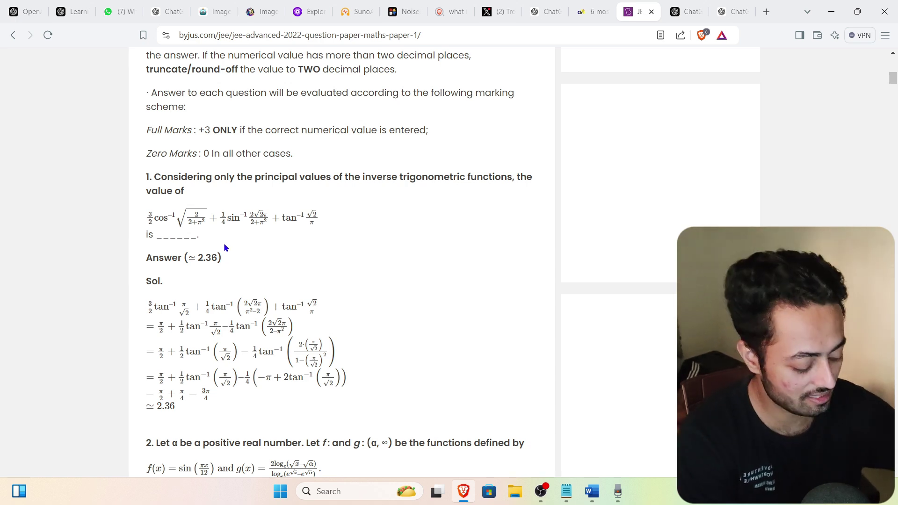
pyautogui.moveTo(146, 177); pyautogui.dragTo(222, 238)
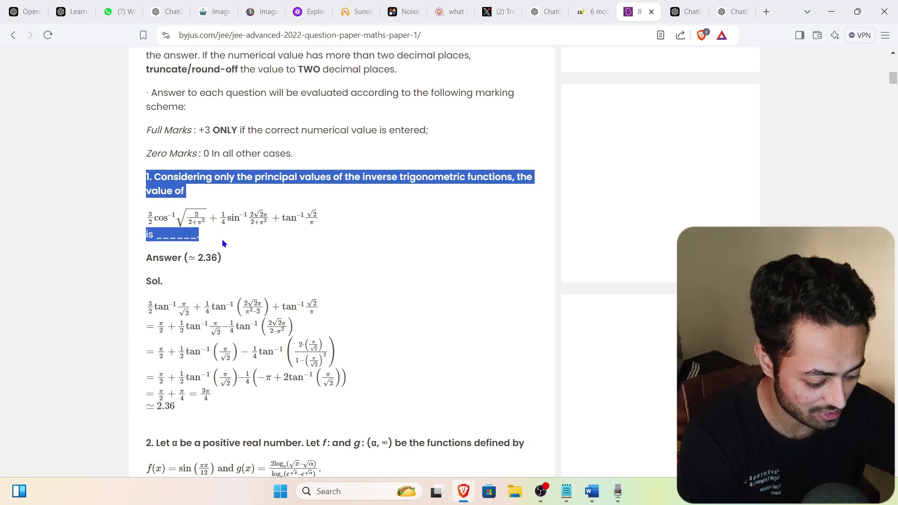
pyautogui.click(229, 241)
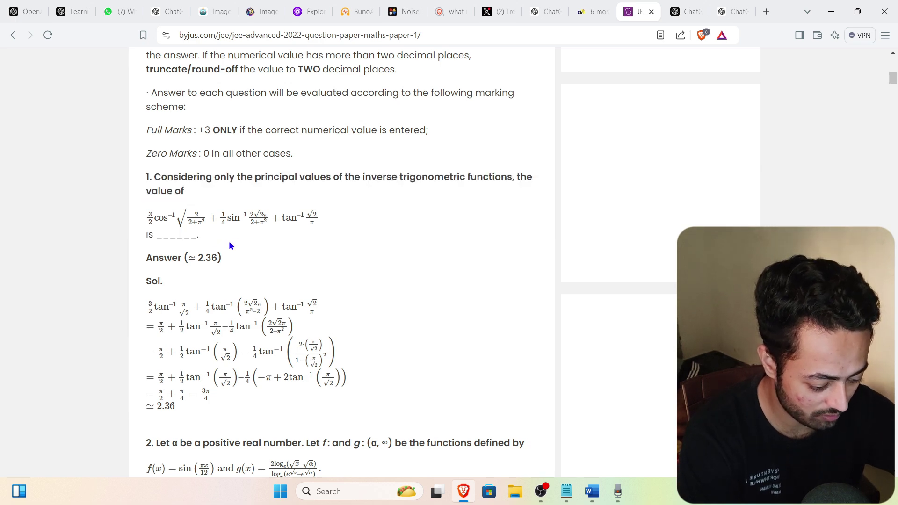
# Capture question 1 with its formula as a screen snip and search for that image with Google Lens from google.com.
pyautogui.press('super+shift+s')
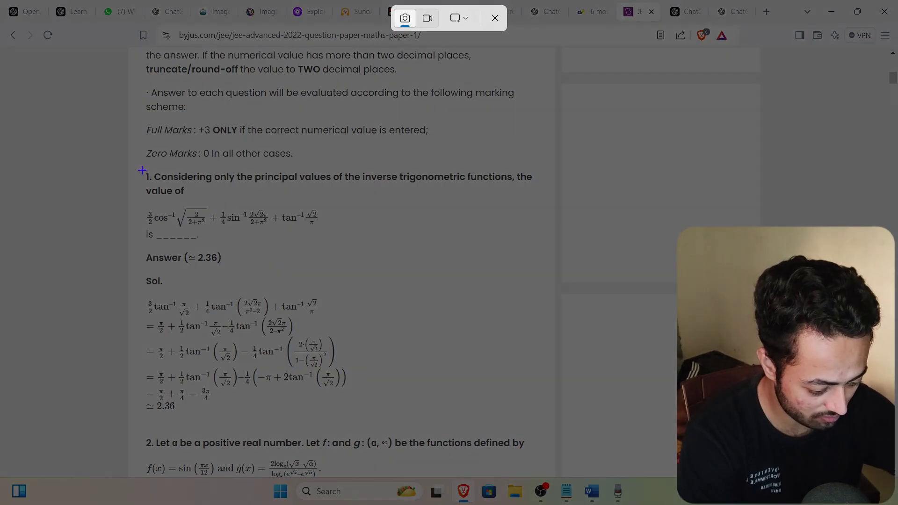
pyautogui.moveTo(141, 170); pyautogui.dragTo(550, 244)
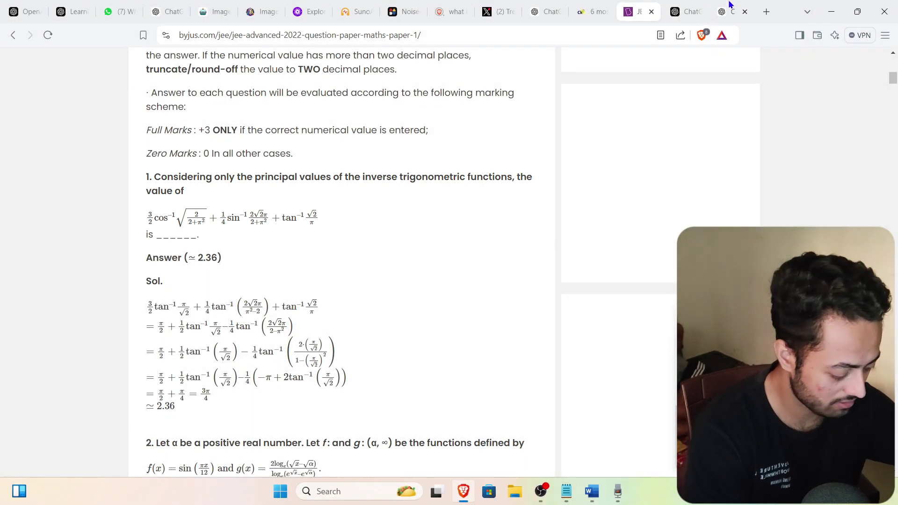
pyautogui.click(766, 12)
pyautogui.write('google.com')
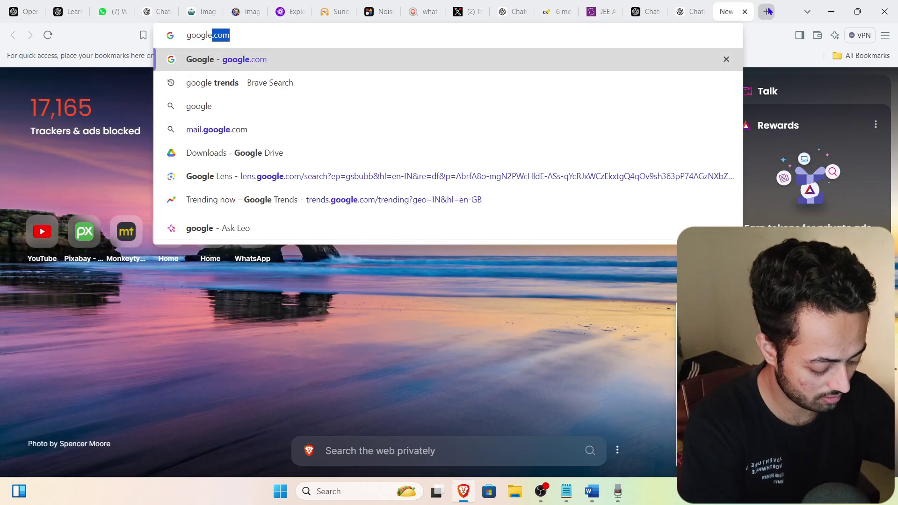
pyautogui.press('Return')
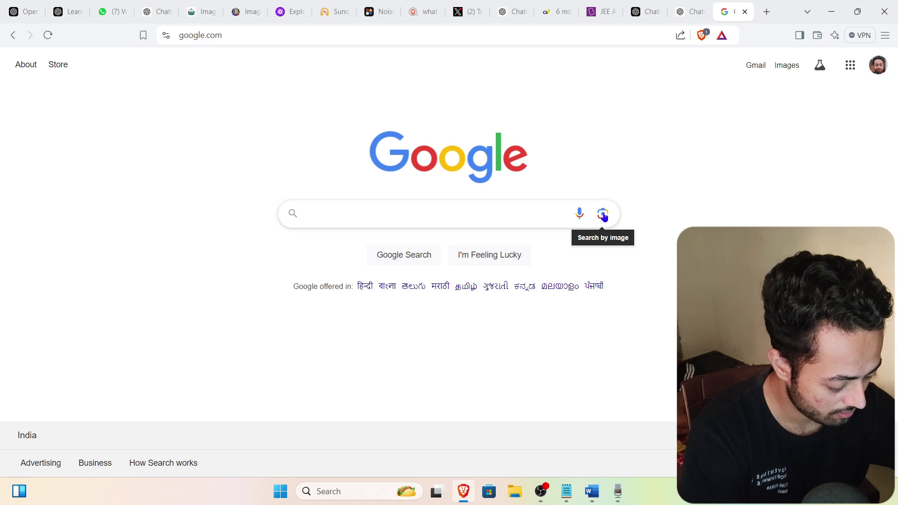
pyautogui.click(604, 215)
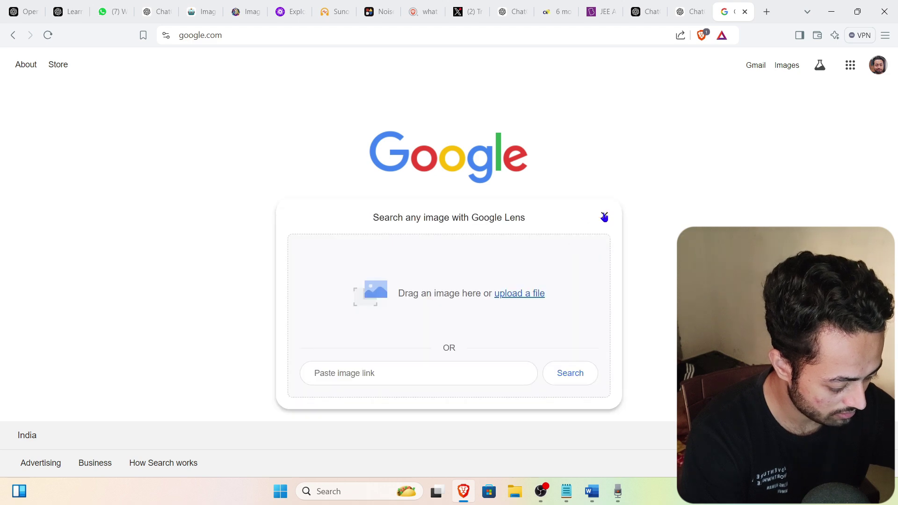
pyautogui.click(395, 378)
pyautogui.hotkey('ctrl', 'v')
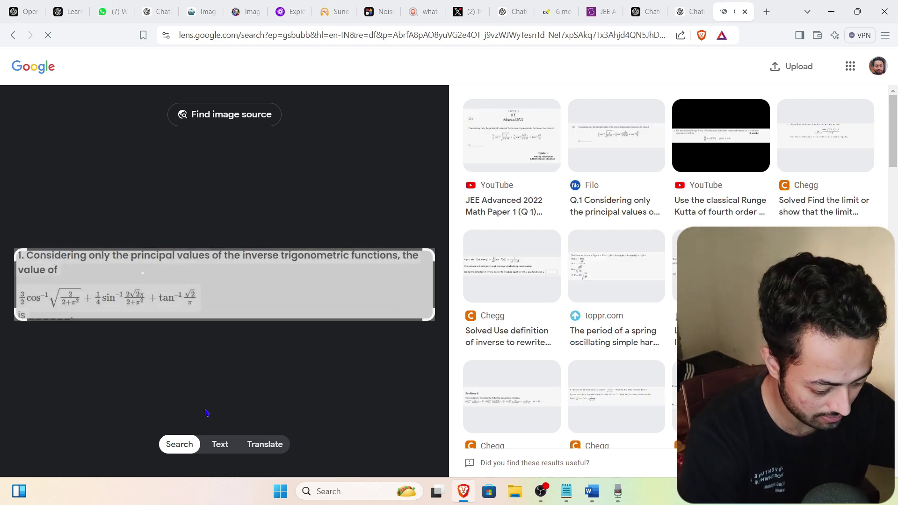
# Switch Google Lens to text recognition and select all the text in the question image.
pyautogui.click(219, 445)
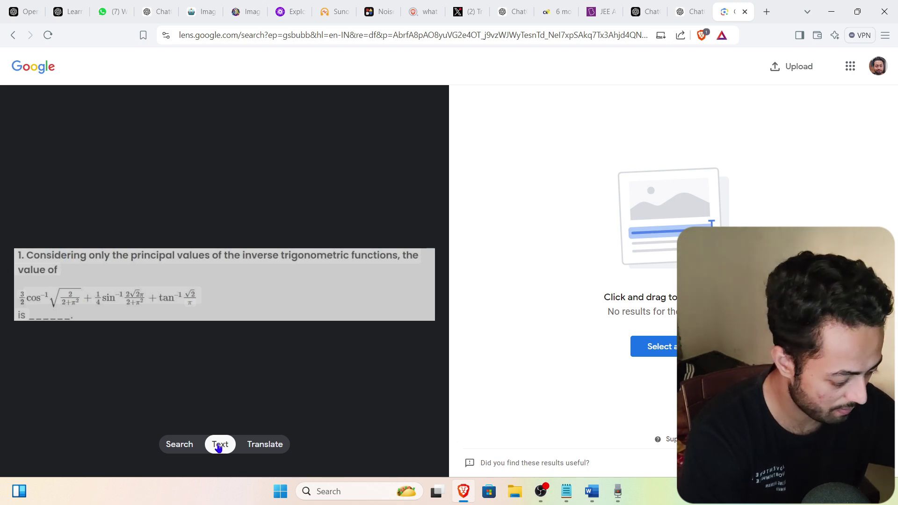
pyautogui.click(666, 346)
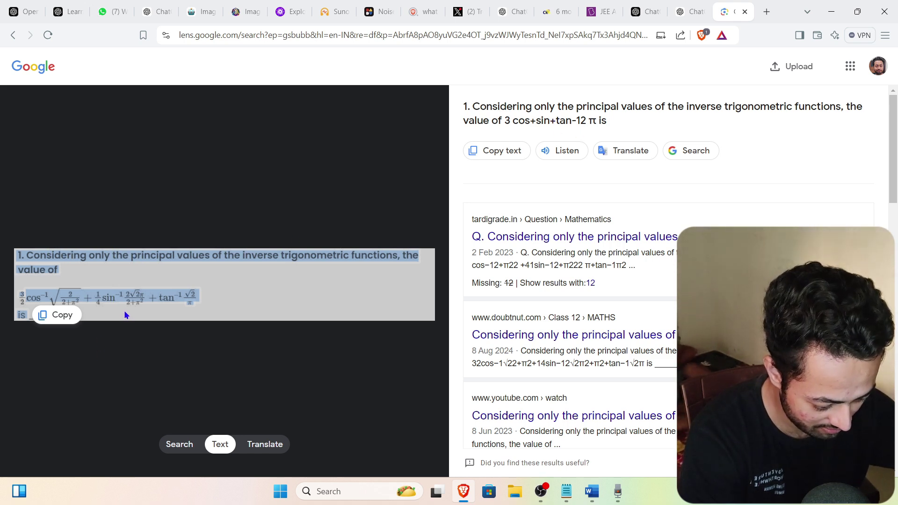
pyautogui.click(94, 337)
pyautogui.click(98, 327)
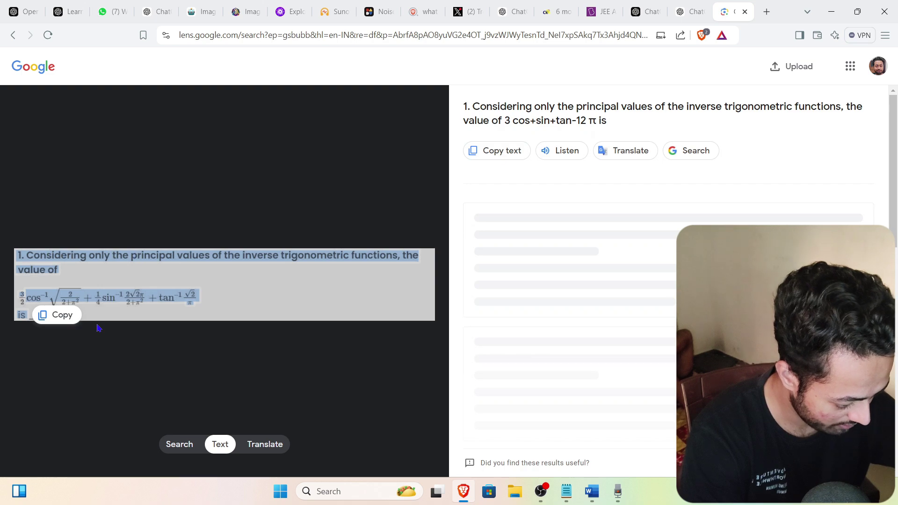
# Look through questions 1 to 3 of the JEE Advanced maths paper and come back to question 1.
pyautogui.click(690, 5)
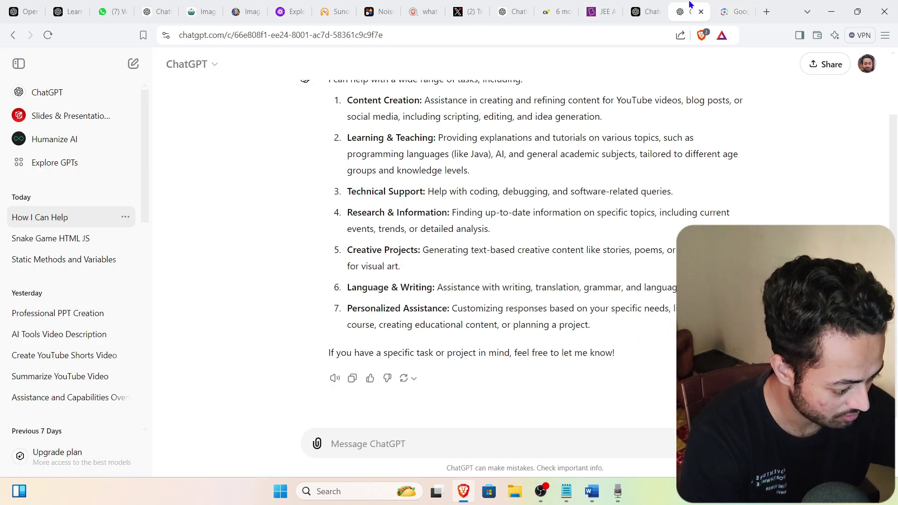
pyautogui.click(603, 11)
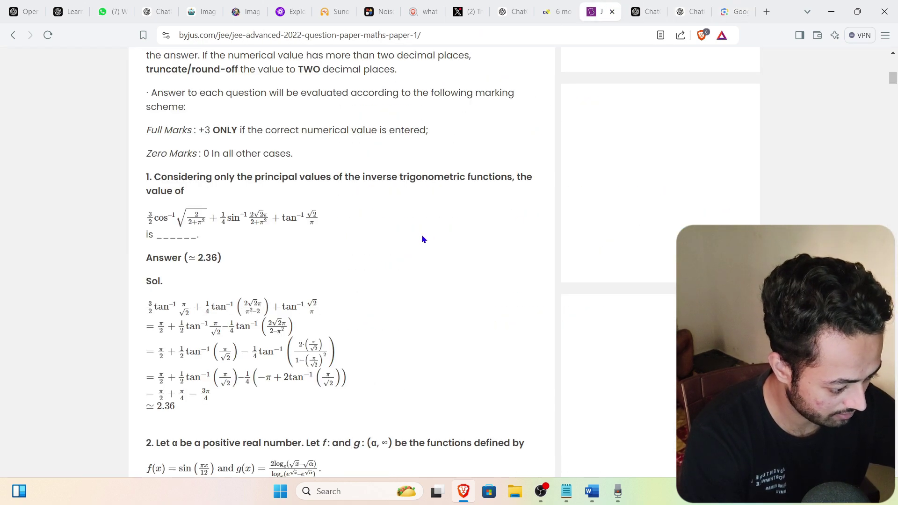
pyautogui.scroll(-6, 422, 239)
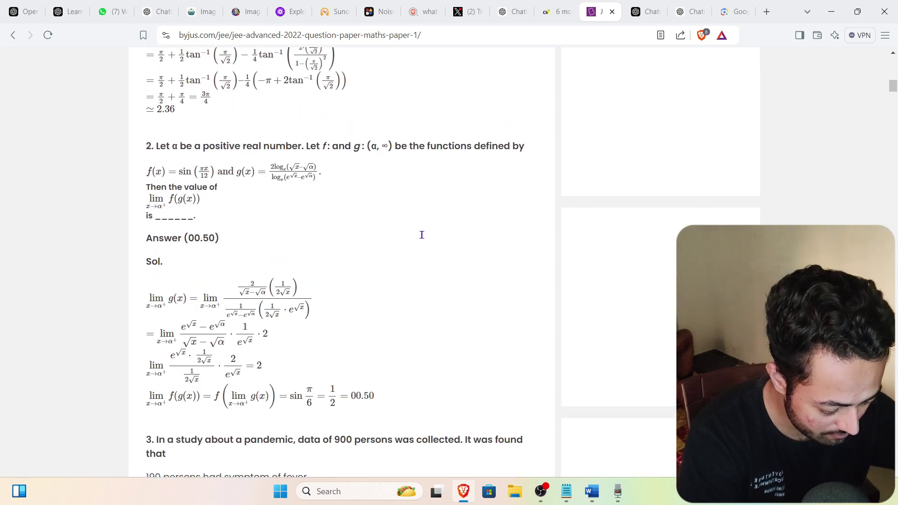
pyautogui.scroll(-13, 422, 235)
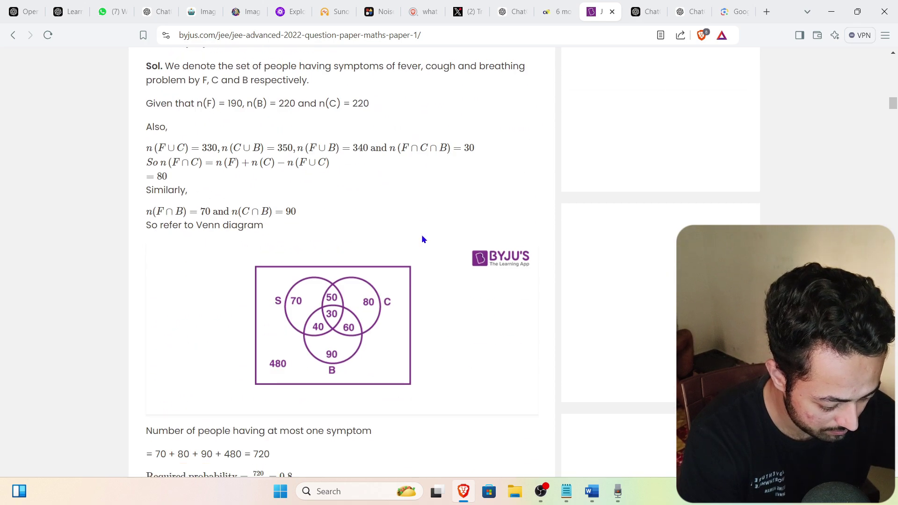
pyautogui.scroll(20, 422, 238)
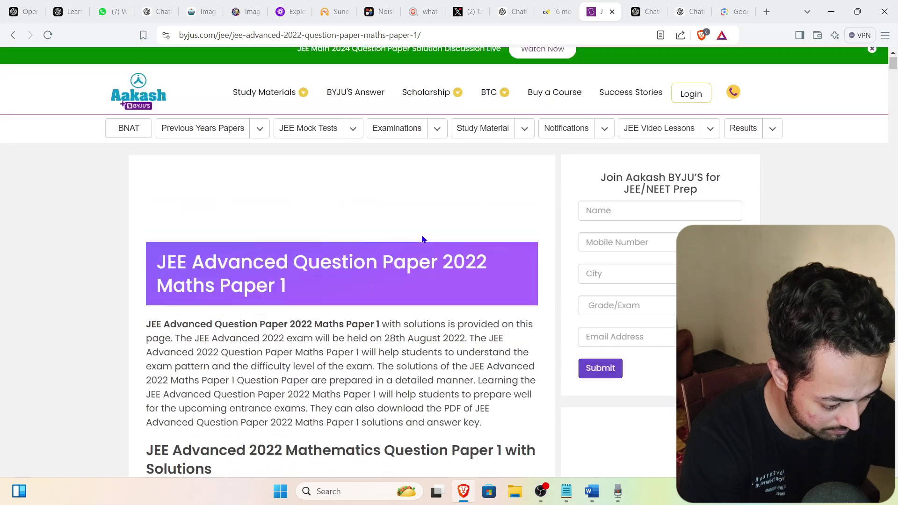
pyautogui.scroll(-12, 422, 239)
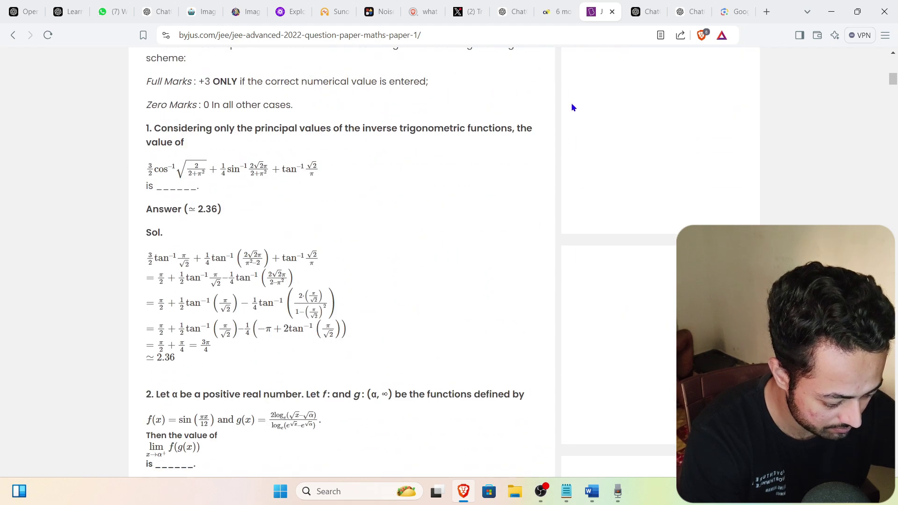
pyautogui.click(686, 12)
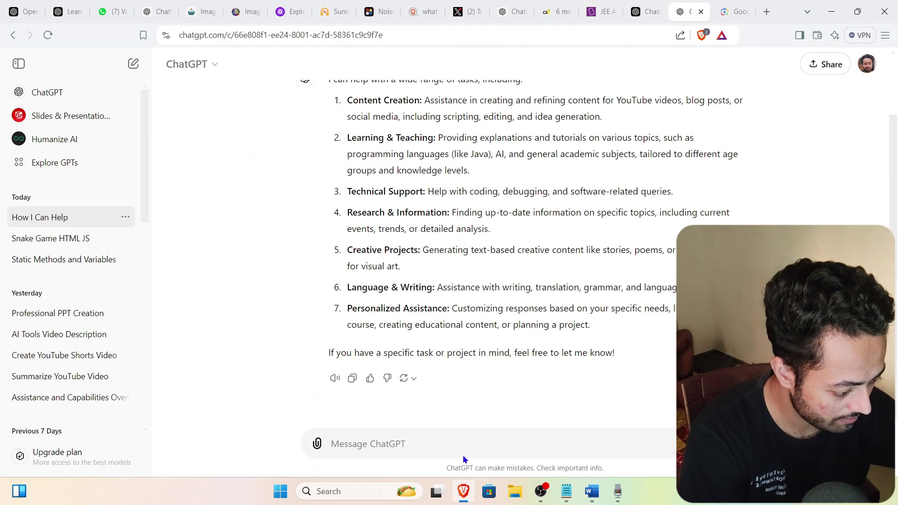
pyautogui.click(319, 447)
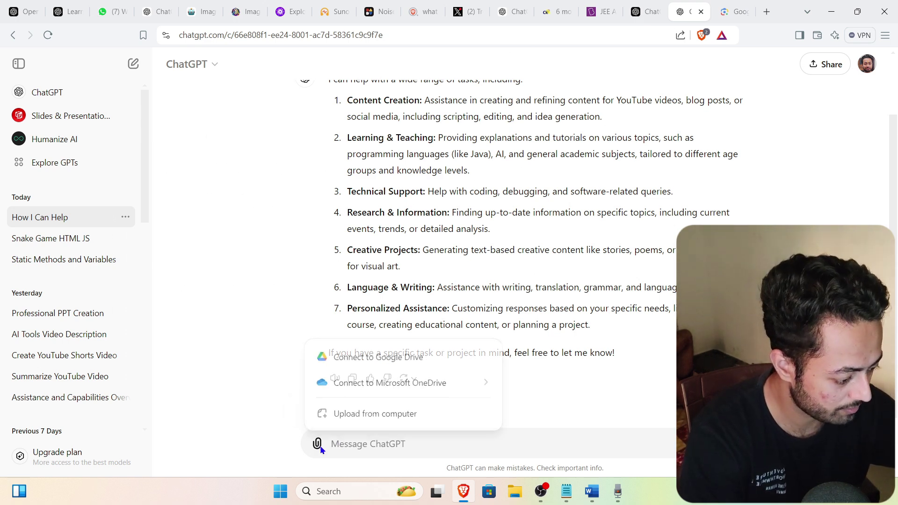
pyautogui.click(368, 413)
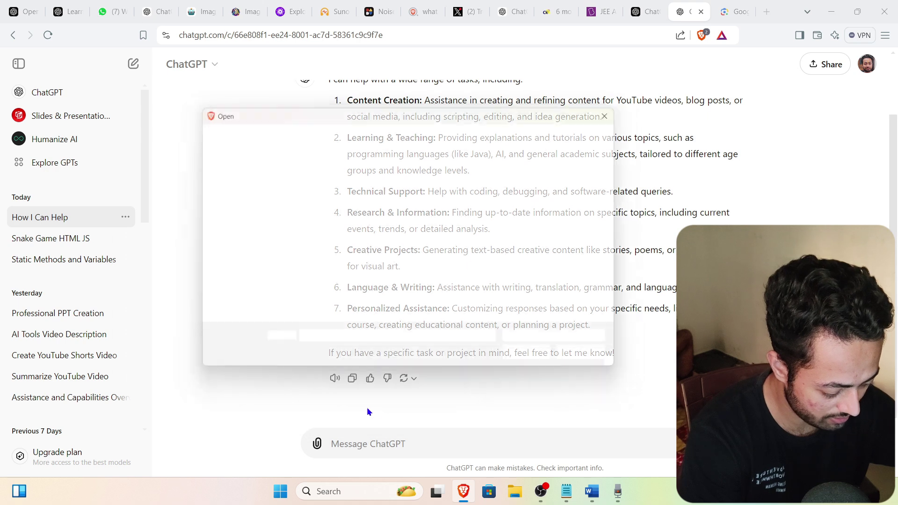
pyautogui.scroll(2, 430, 235)
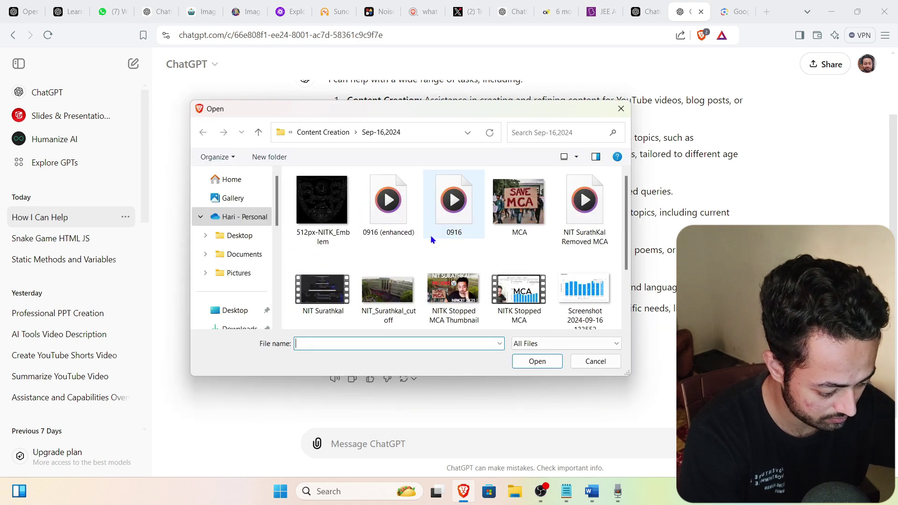
pyautogui.click(591, 362)
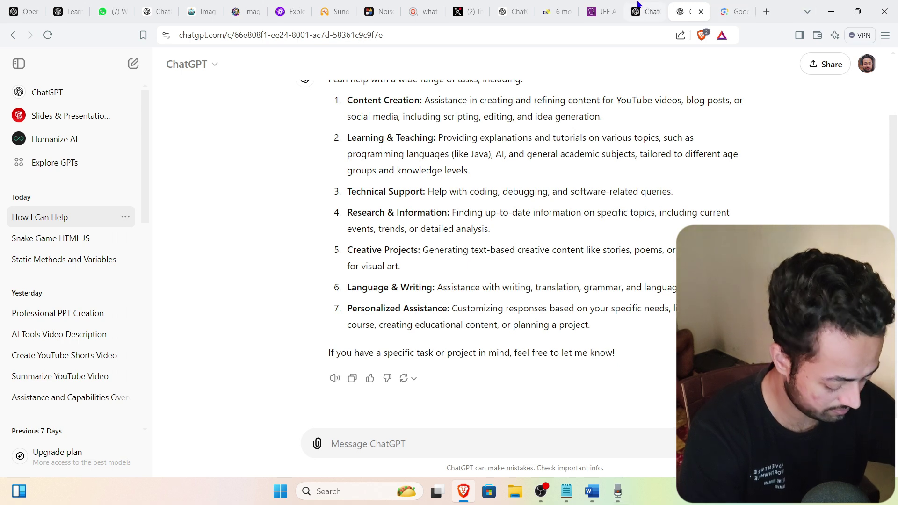
# Return to the JEE Advanced maths paper and capture question 1 with its formula as a screen snip.
pyautogui.click(732, 12)
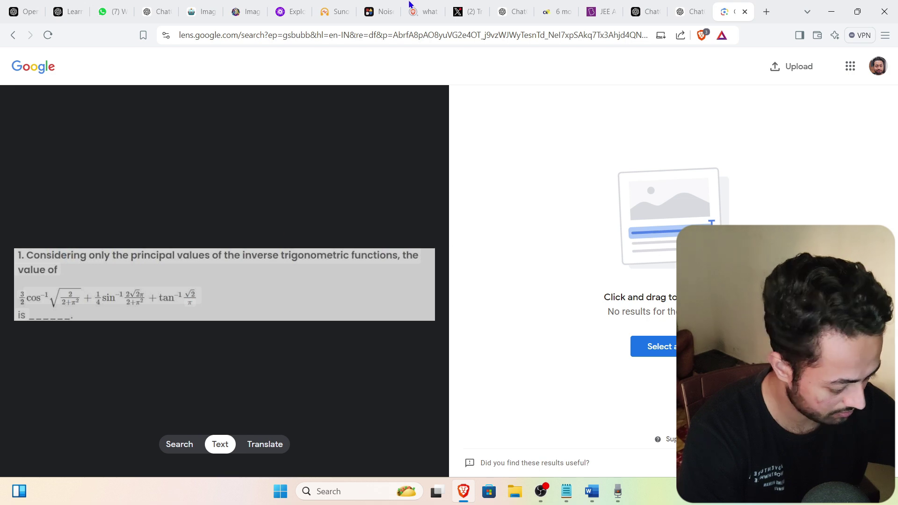
pyautogui.click(601, 10)
pyautogui.scroll(2, 179, 278)
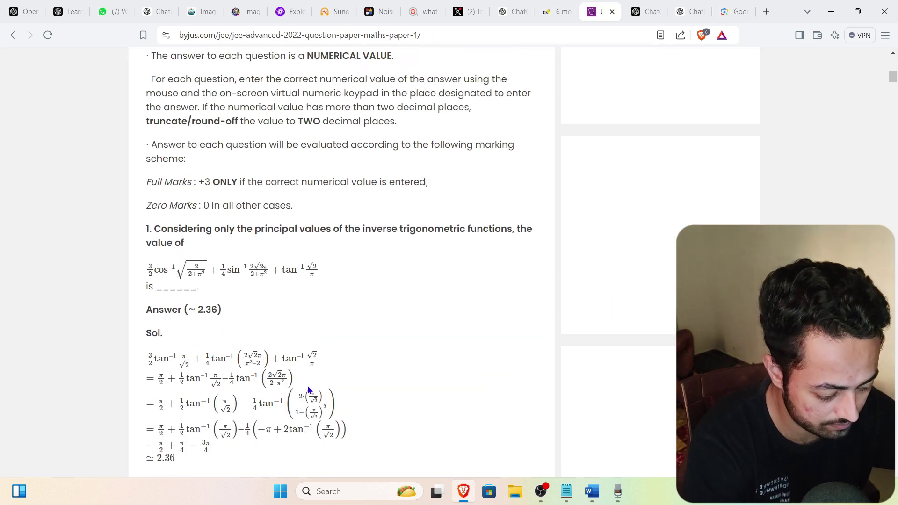
pyautogui.press('shift+super+s')
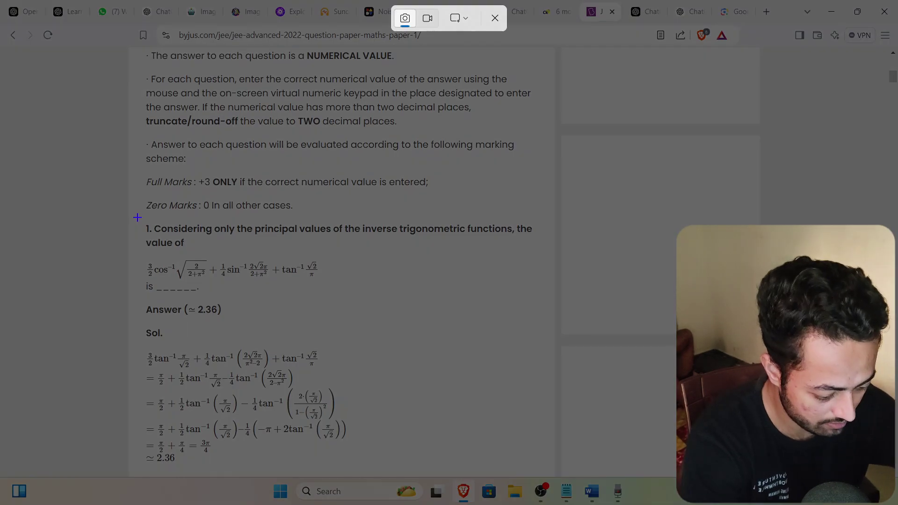
pyautogui.moveTo(133, 219); pyautogui.dragTo(554, 302)
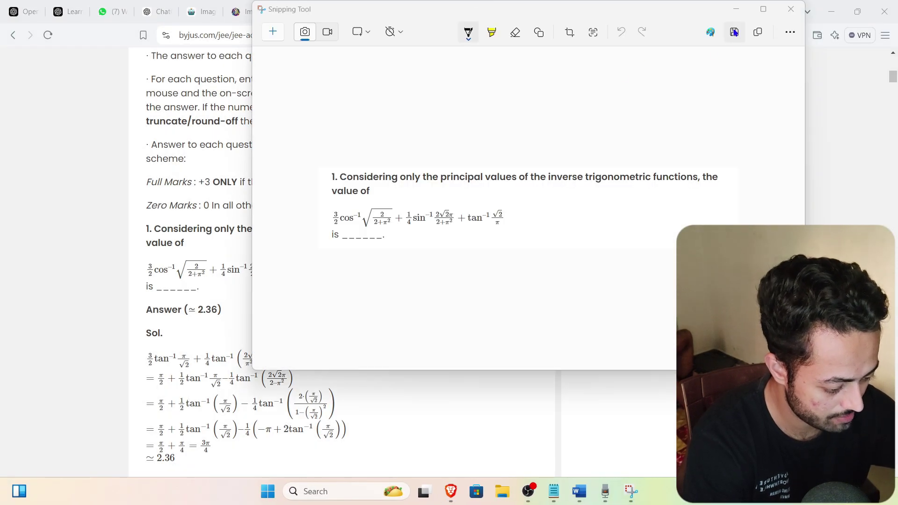
# Save the snip of question 1 to the Desktop as a PNG named maths and close the Snipping Tool.
pyautogui.click(734, 31)
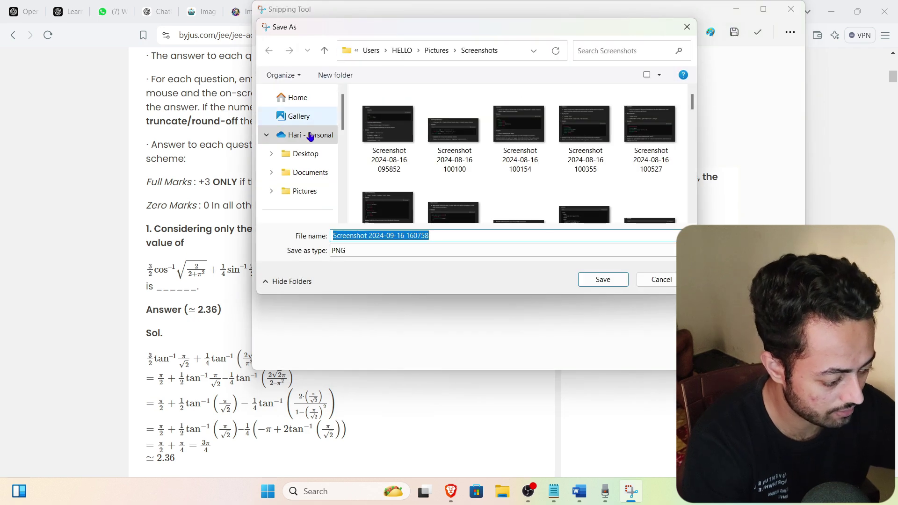
pyautogui.scroll(-5, 304, 154)
pyautogui.scroll(3, 302, 158)
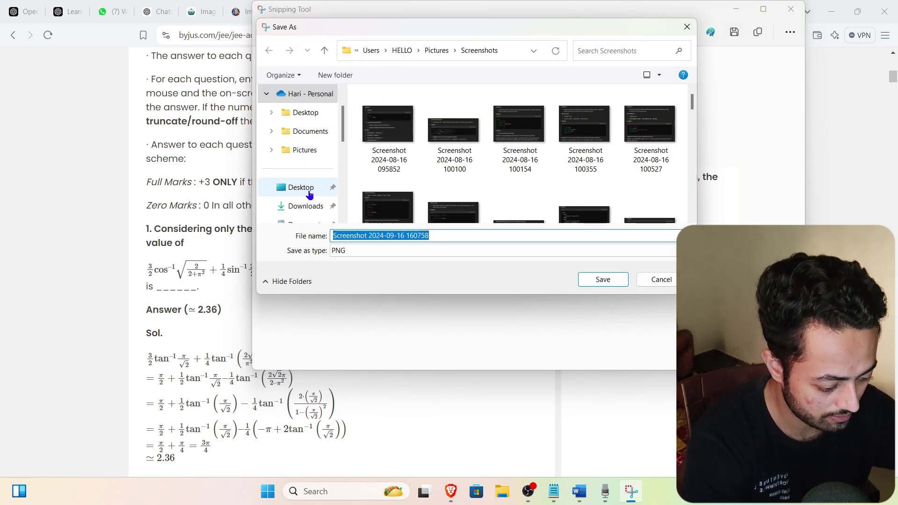
pyautogui.click(302, 190)
pyautogui.scroll(-1, 412, 205)
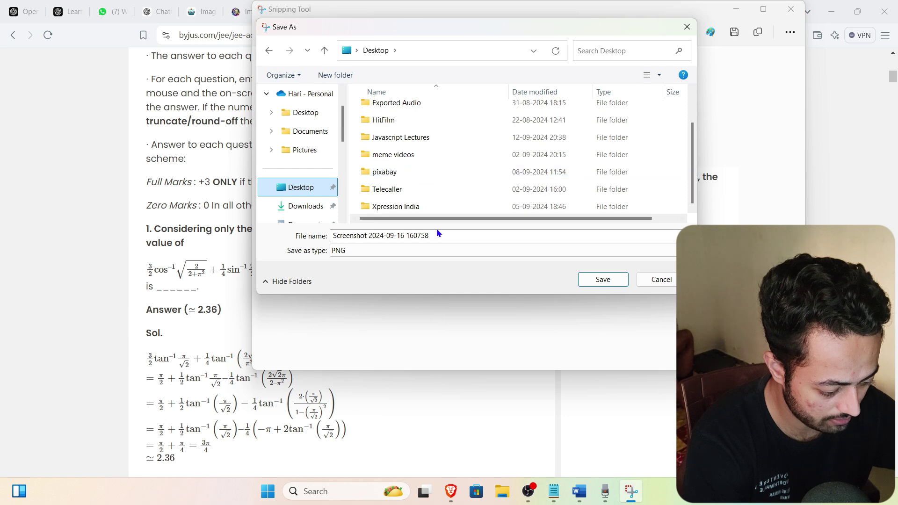
pyautogui.click(448, 234)
pyautogui.write('maths')
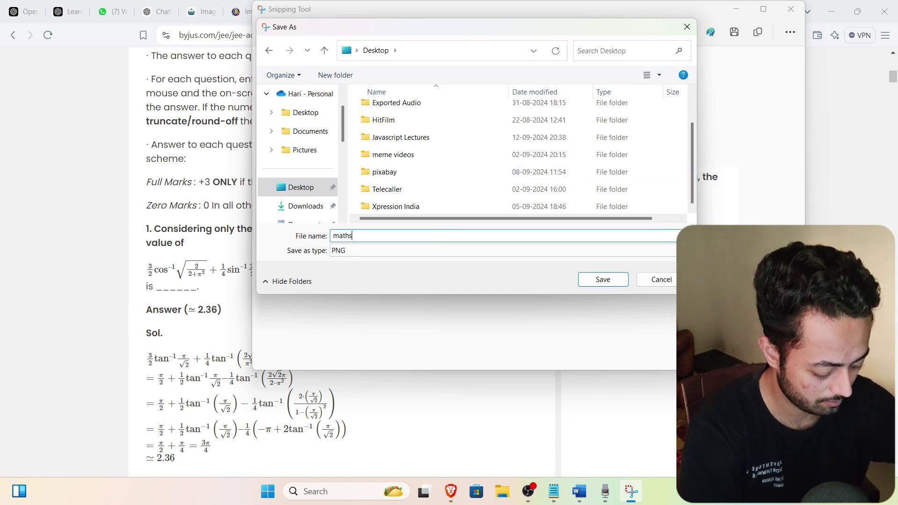
pyautogui.click(600, 285)
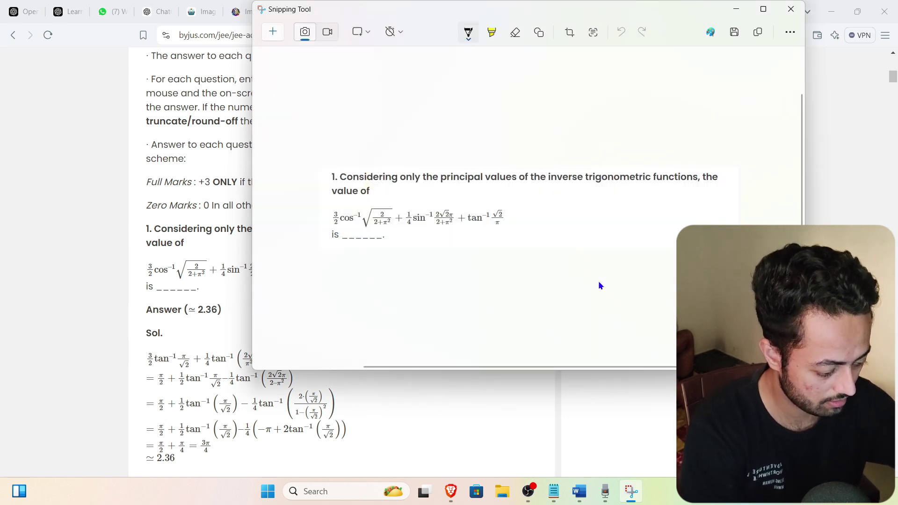
pyautogui.click(791, 9)
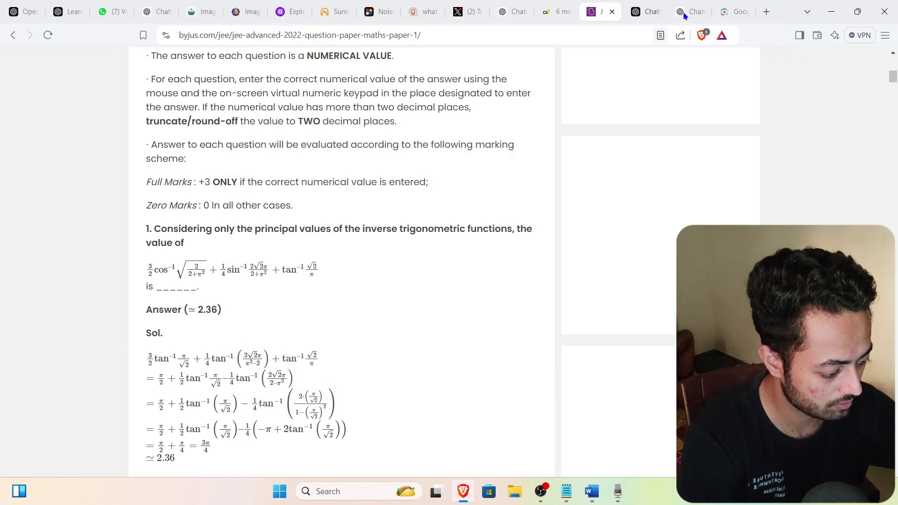
# Attach the maths image from the Desktop to a new message in the How I Can Help chat in ChatGPT.
pyautogui.click(689, 10)
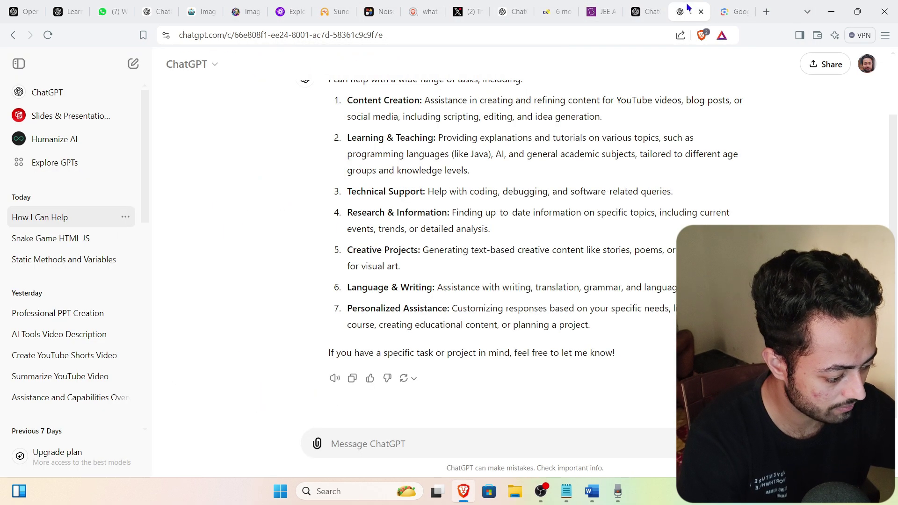
pyautogui.click(318, 445)
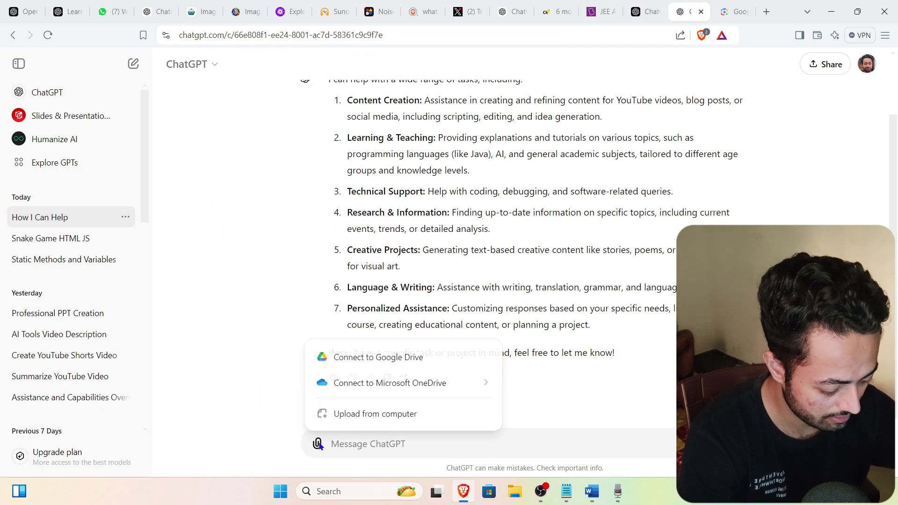
pyautogui.click(355, 421)
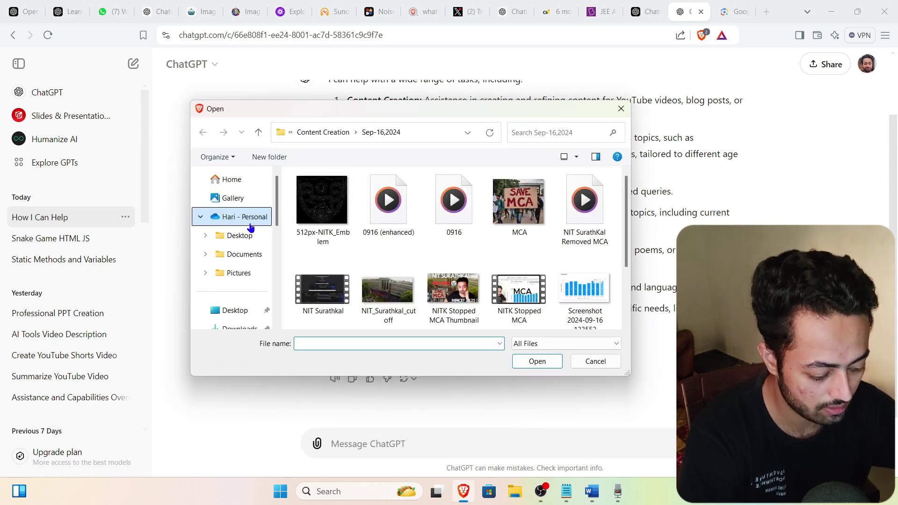
pyautogui.click(229, 311)
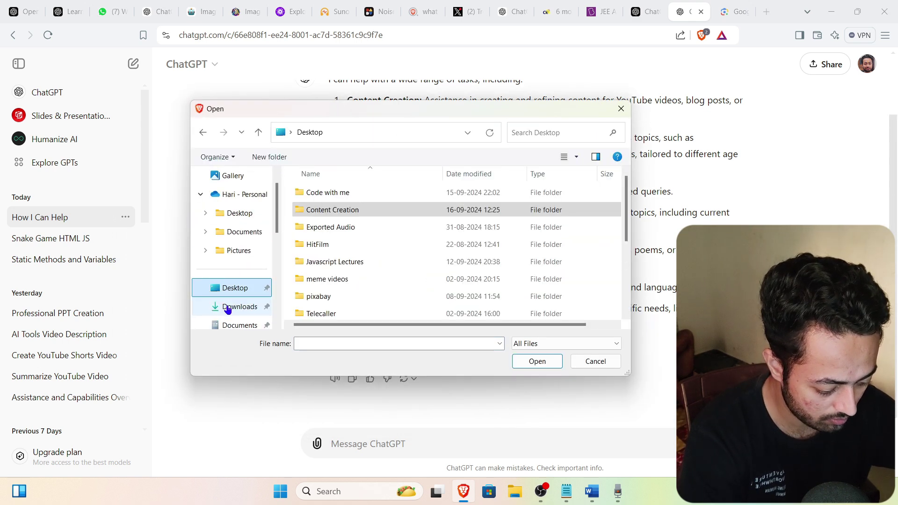
pyautogui.scroll(-1, 434, 242)
pyautogui.scroll(-2, 434, 242)
pyautogui.click(332, 261)
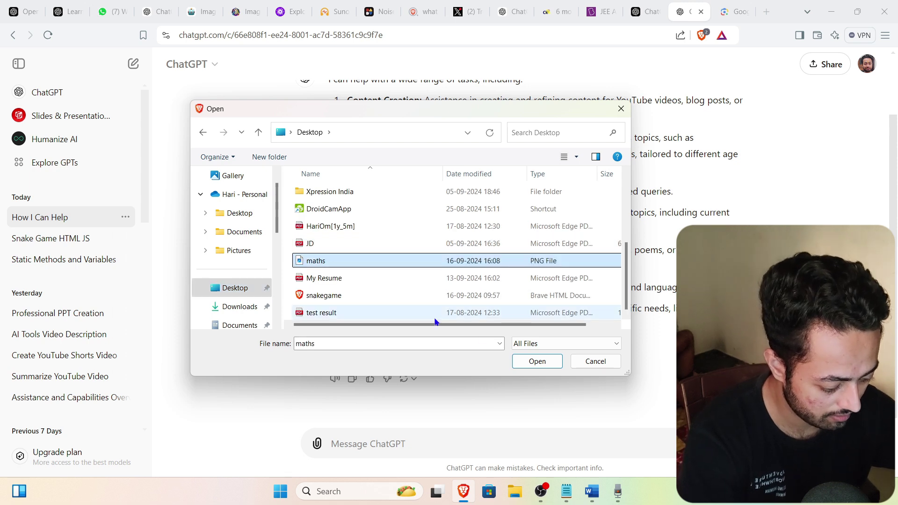
pyautogui.click(537, 362)
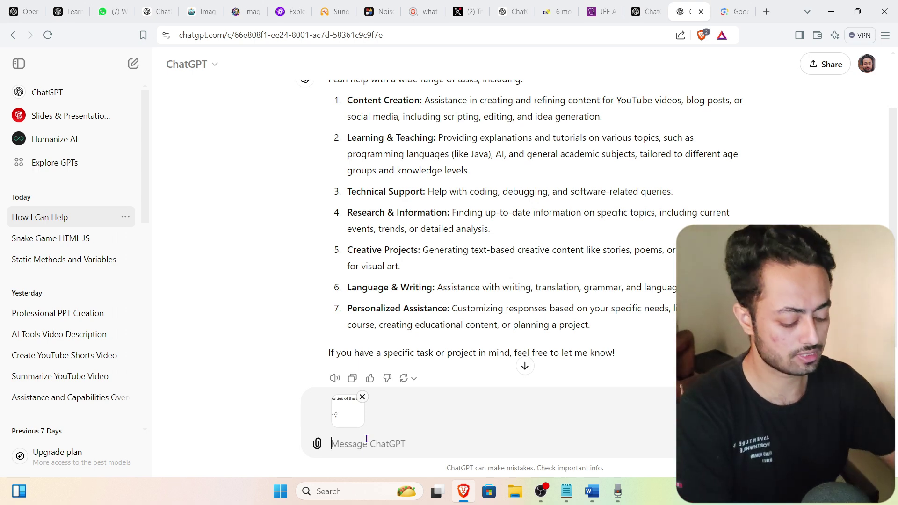
# Send the attached image with the prompt "Write step by step solution of this maths problem.".
pyautogui.write('Wi')
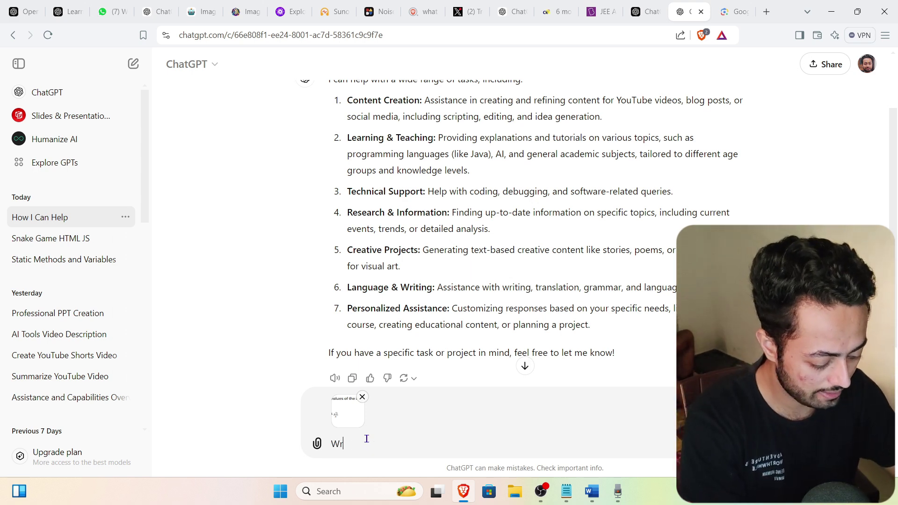
pyautogui.write('ite a')
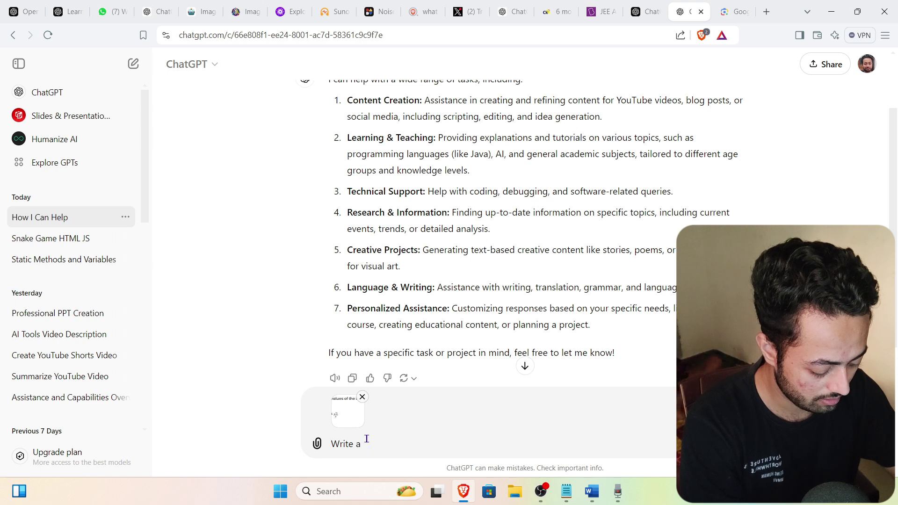
pyautogui.press('BackSpace')
pyautogui.write(' step by step solution of th')
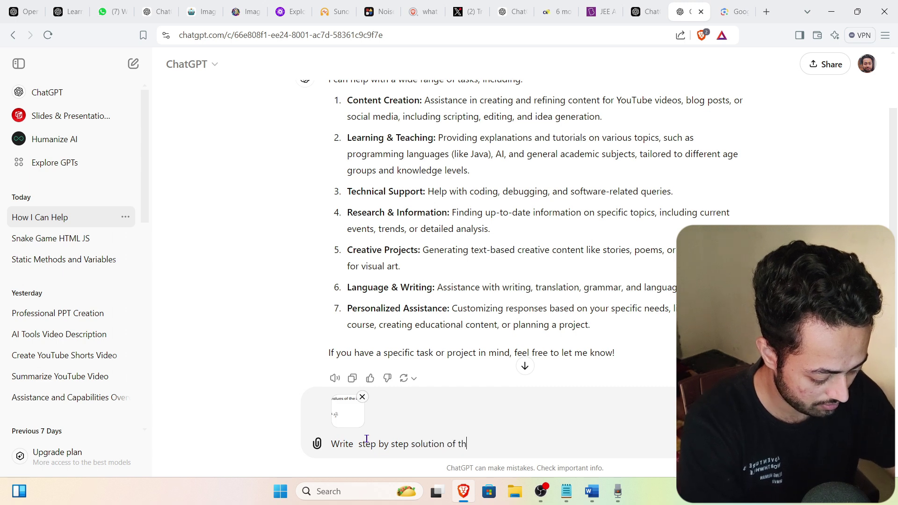
pyautogui.write('is problem')
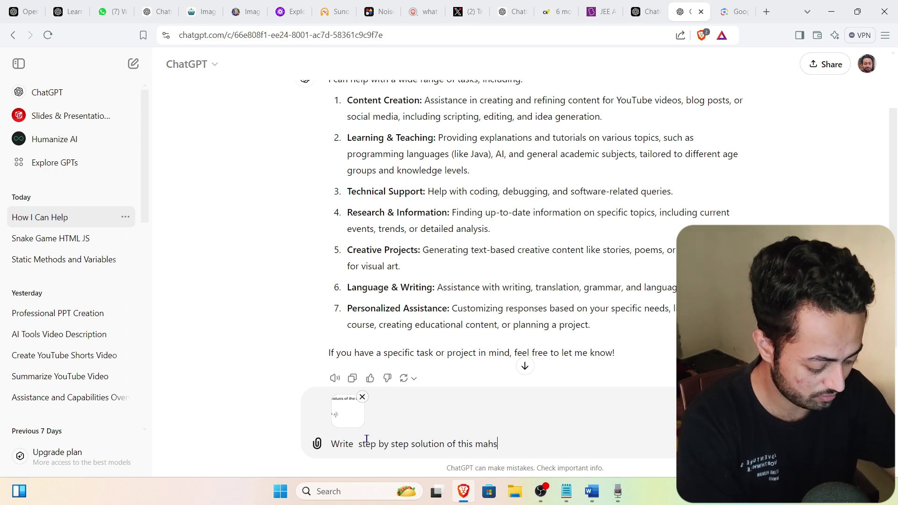
pyautogui.write(' ths pro')
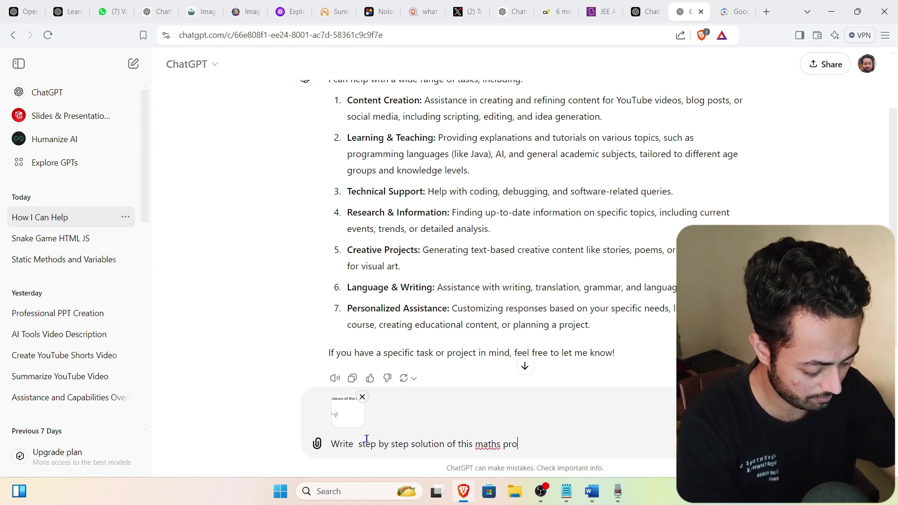
pyautogui.write('blem.')
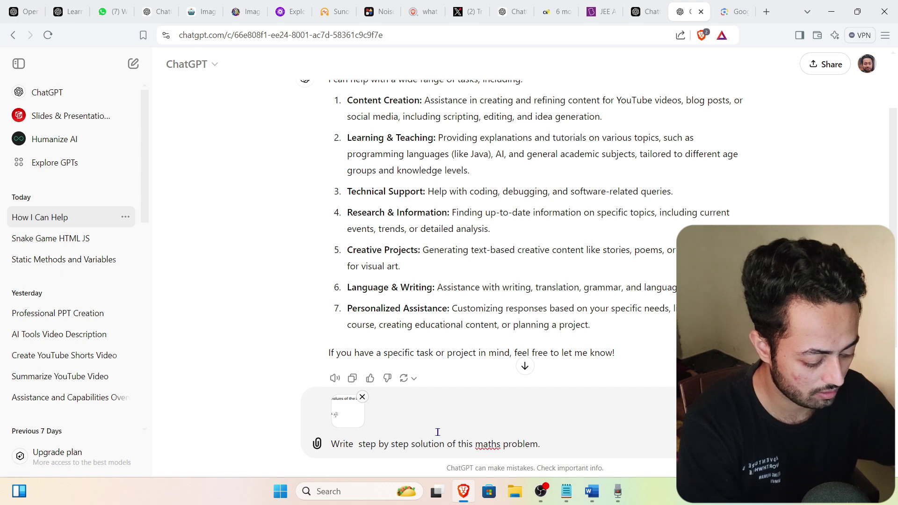
pyautogui.press('Return')
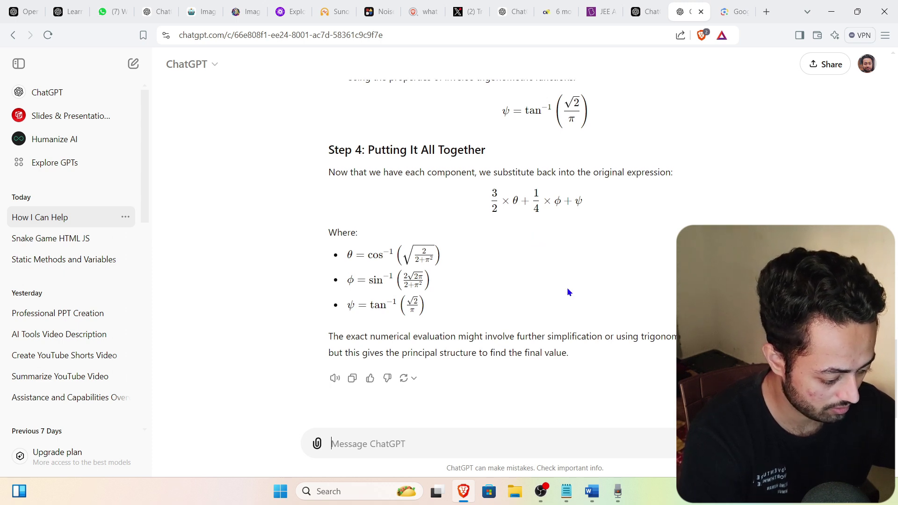
# Review the end of the generated solution and send the follow-up "what is the answer of this problem".
pyautogui.scroll(1, 648, 302)
pyautogui.scroll(2, 653, 302)
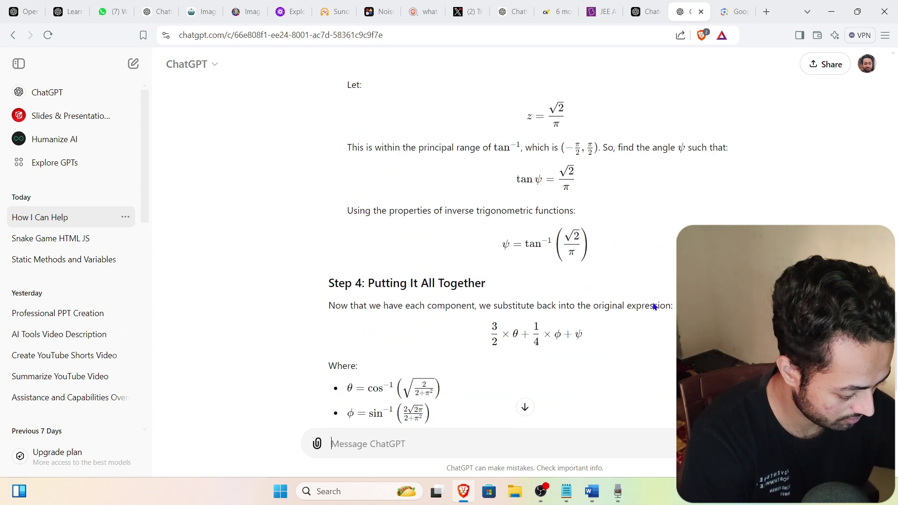
pyautogui.scroll(-3, 653, 302)
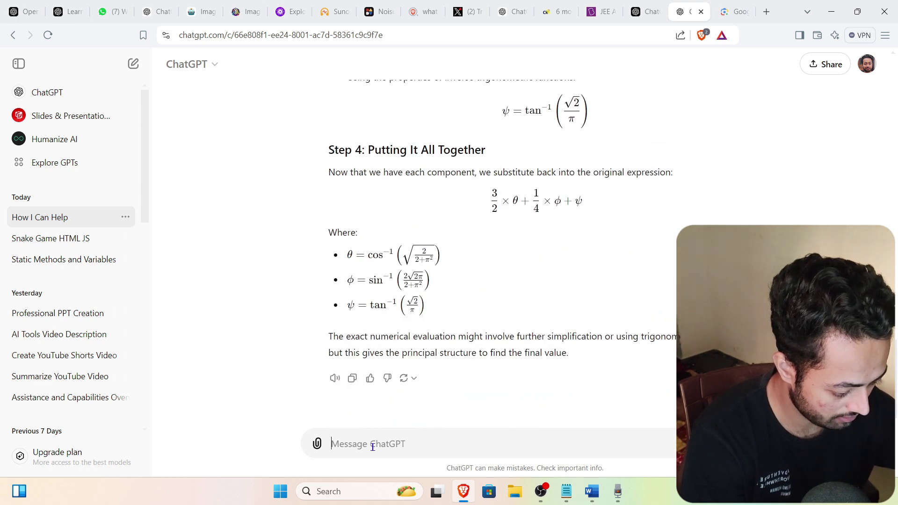
pyautogui.write('wha')
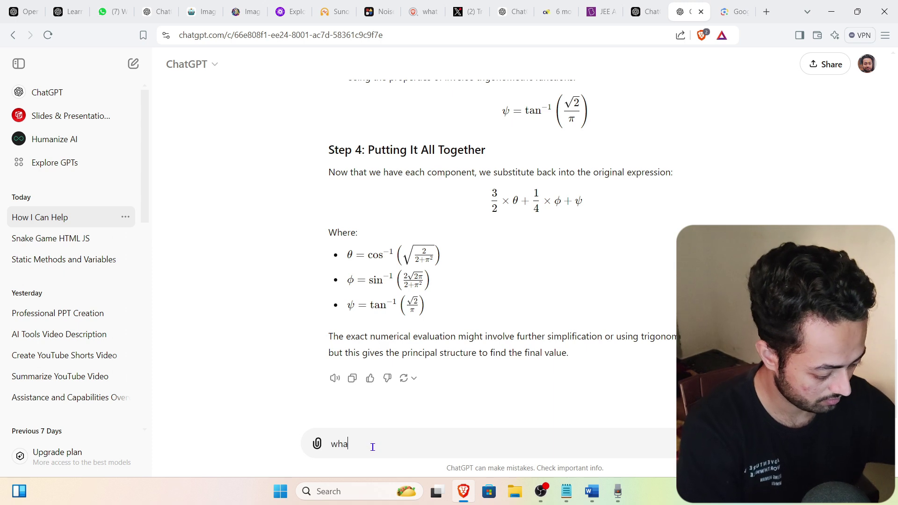
pyautogui.write('t is the ')
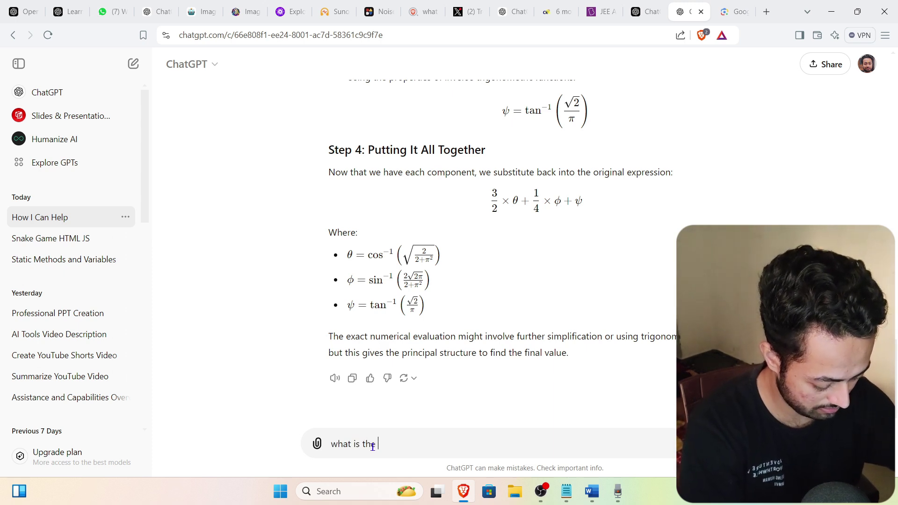
pyautogui.write('snanswer of this problem')
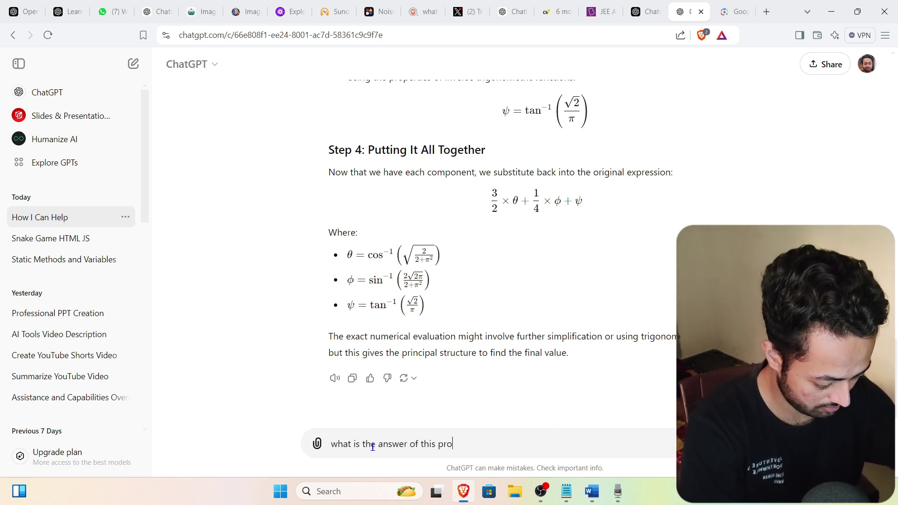
pyautogui.press('Return')
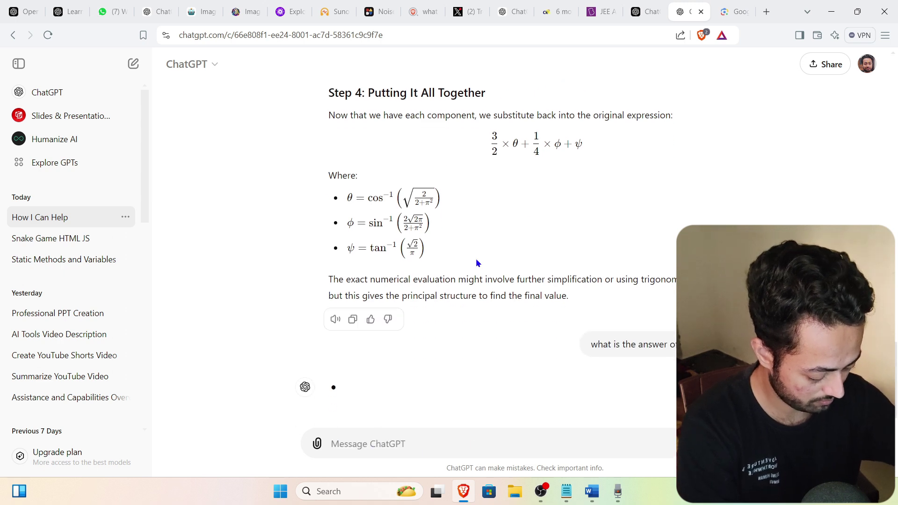
# Compare ChatGPT's final answer with the published answer to question 1 on the JEE Advanced maths paper page.
pyautogui.click(736, 14)
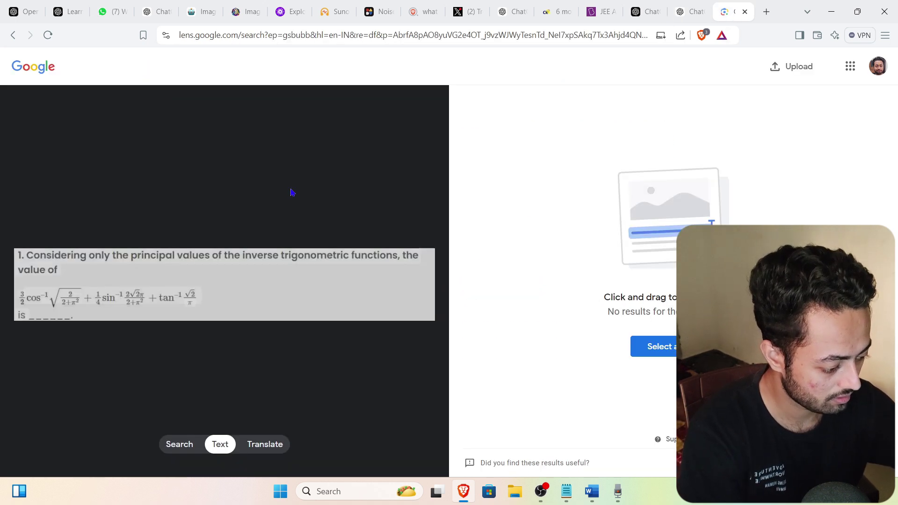
pyautogui.click(600, 14)
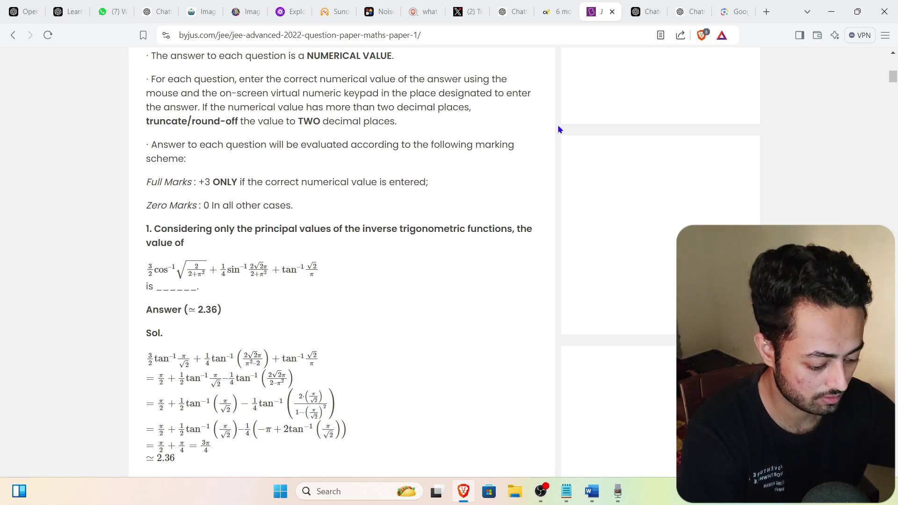
pyautogui.click(691, 12)
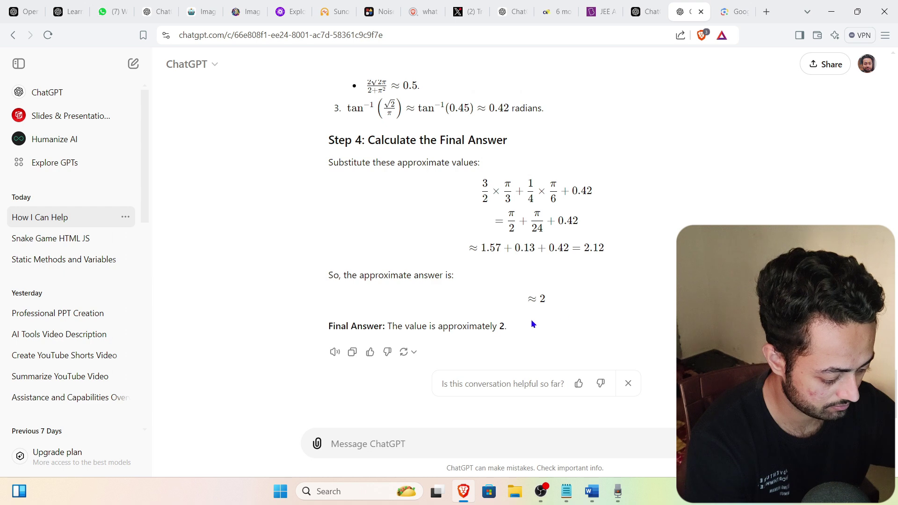
pyautogui.moveTo(513, 327); pyautogui.dragTo(388, 327)
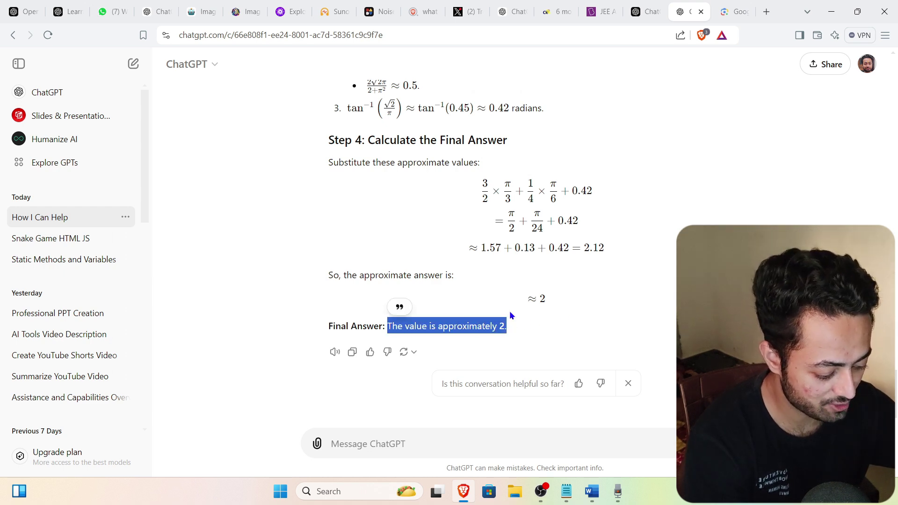
pyautogui.click(544, 314)
pyautogui.click(596, 6)
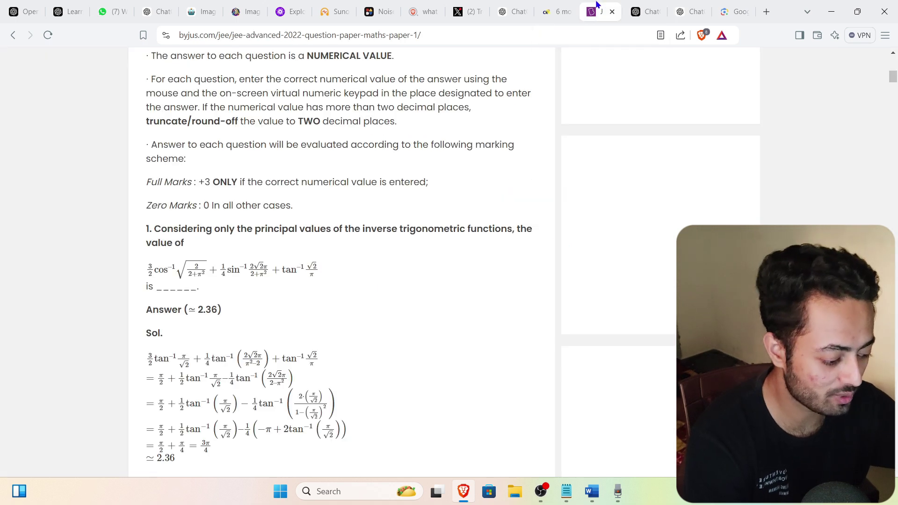
pyautogui.moveTo(260, 270); pyautogui.dragTo(234, 304)
pyautogui.click(233, 304)
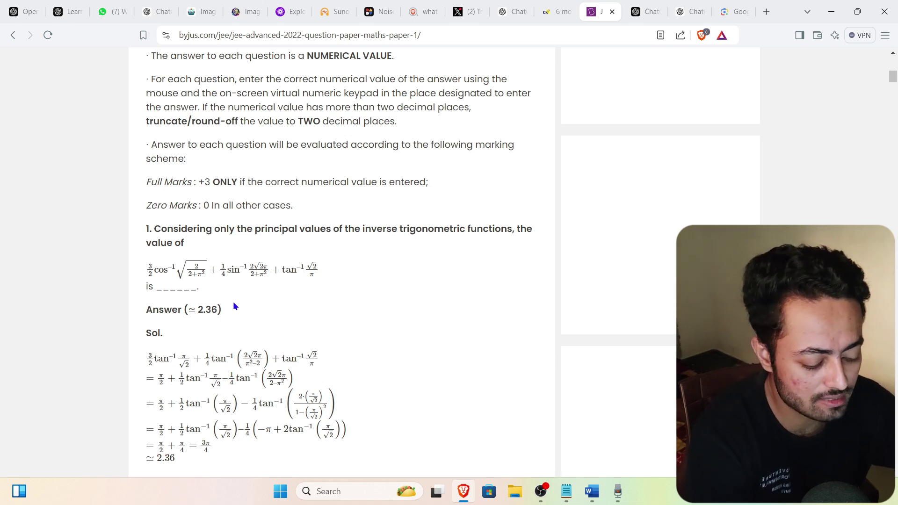
# Compare the published solution to question 1 on the JEE Advanced maths paper page with the solution steps in the How I Can Help chat.
pyautogui.scroll(-2, 233, 301)
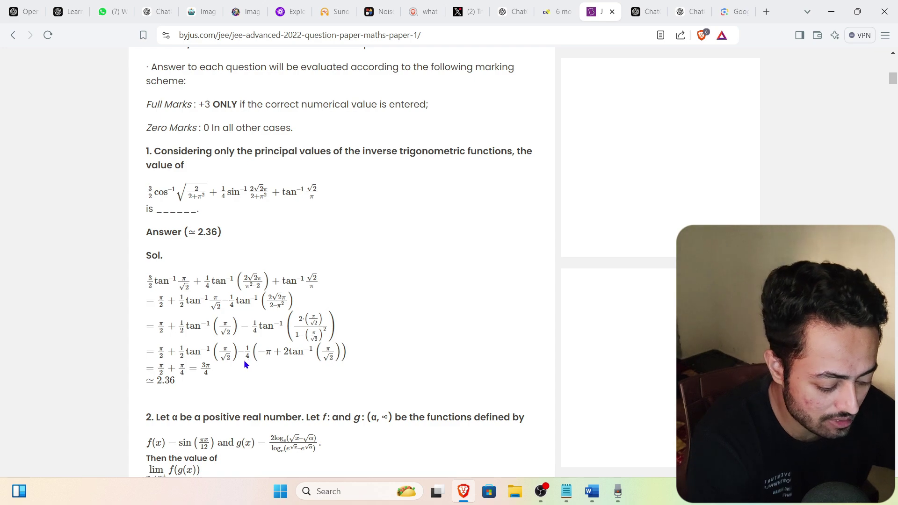
pyautogui.click(679, 10)
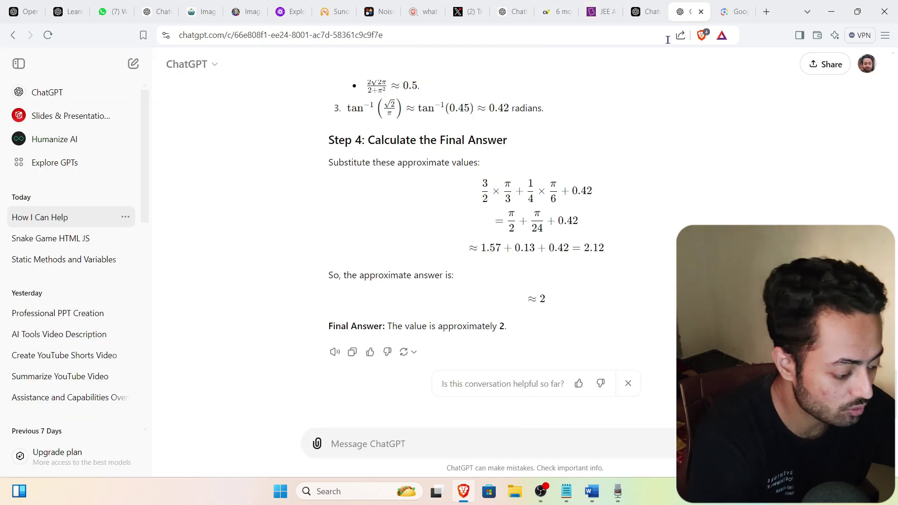
pyautogui.scroll(15, 583, 215)
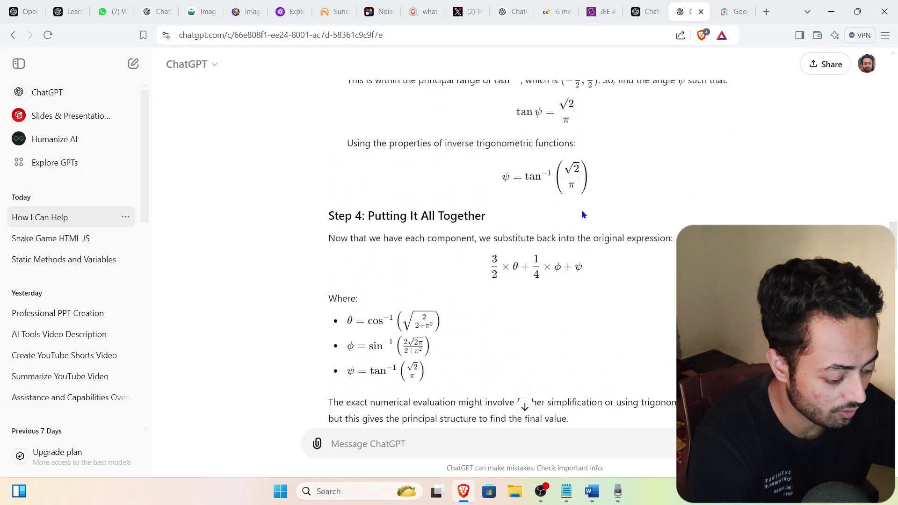
pyautogui.scroll(6, 583, 213)
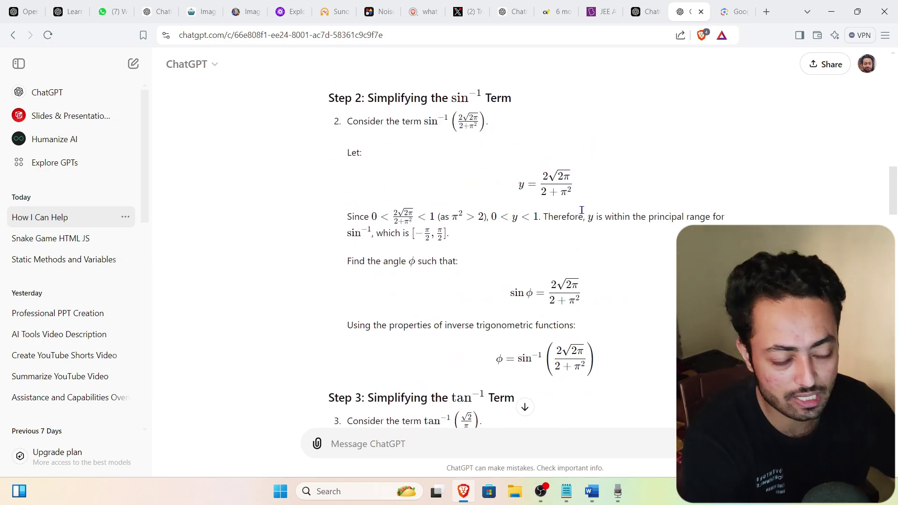
pyautogui.click(597, 11)
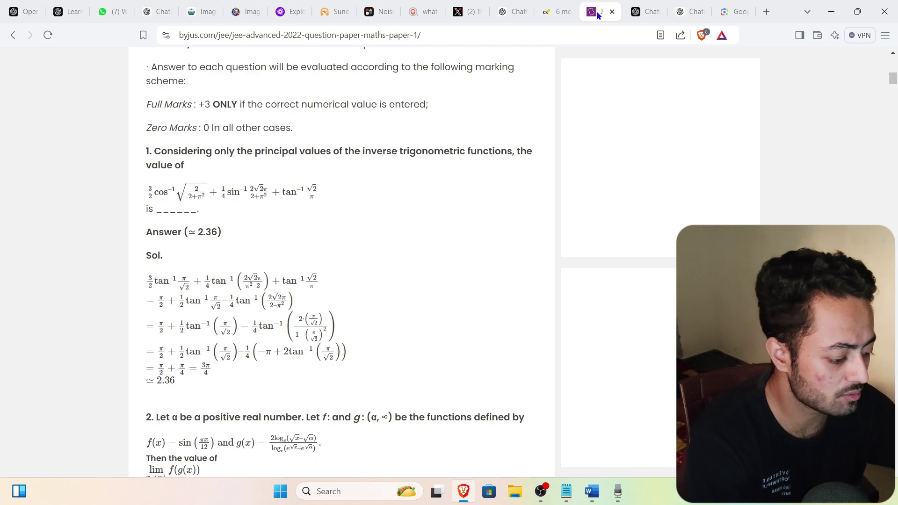
# Close the JEE Advanced maths paper page and dismiss the conversation feedback request at the end of the How I Can Help chat.
pyautogui.click(611, 12)
pyautogui.click(645, 16)
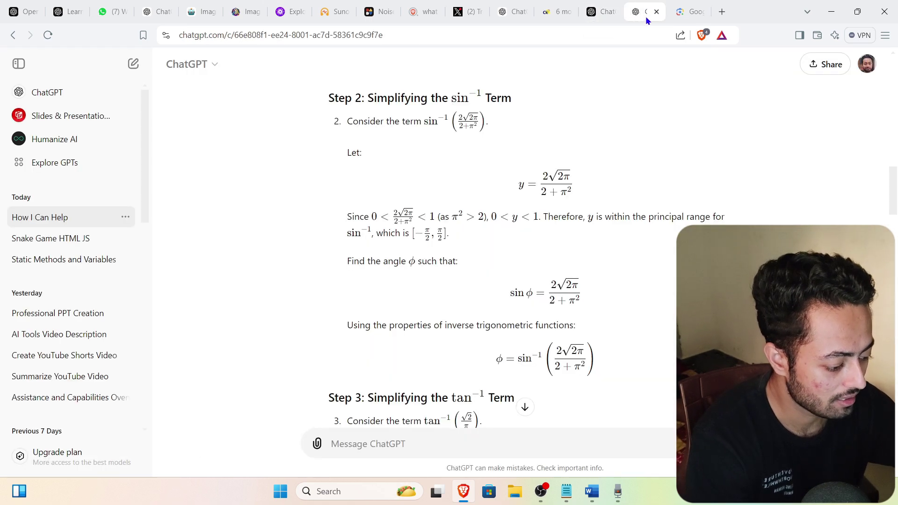
pyautogui.scroll(-15, 585, 346)
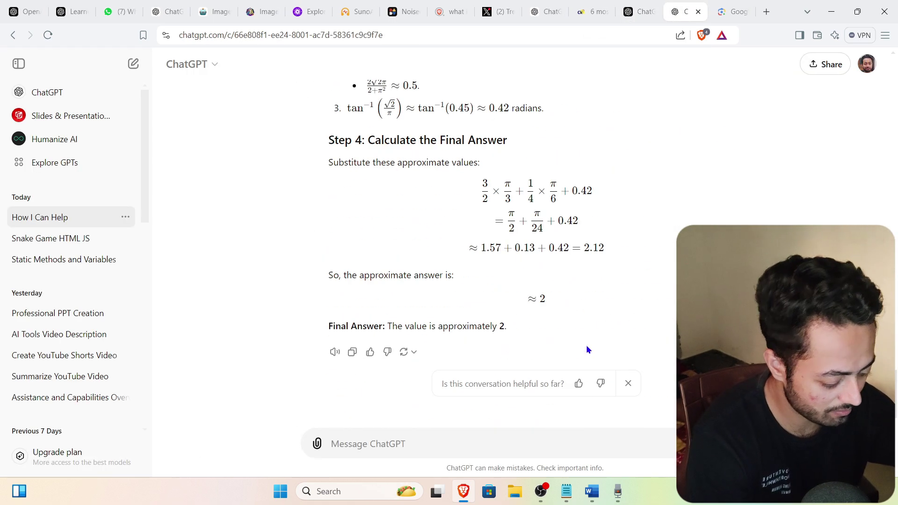
pyautogui.click(629, 383)
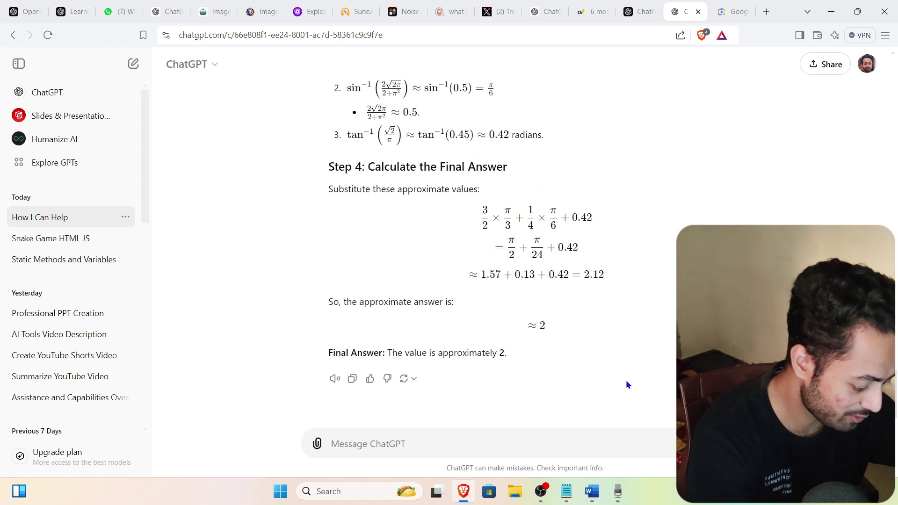
# Copy the reasoning question about the family of 6 members P, Q, R, X, Y, Z from the Word document.
pyautogui.click(588, 500)
pyautogui.scroll(-15, 445, 234)
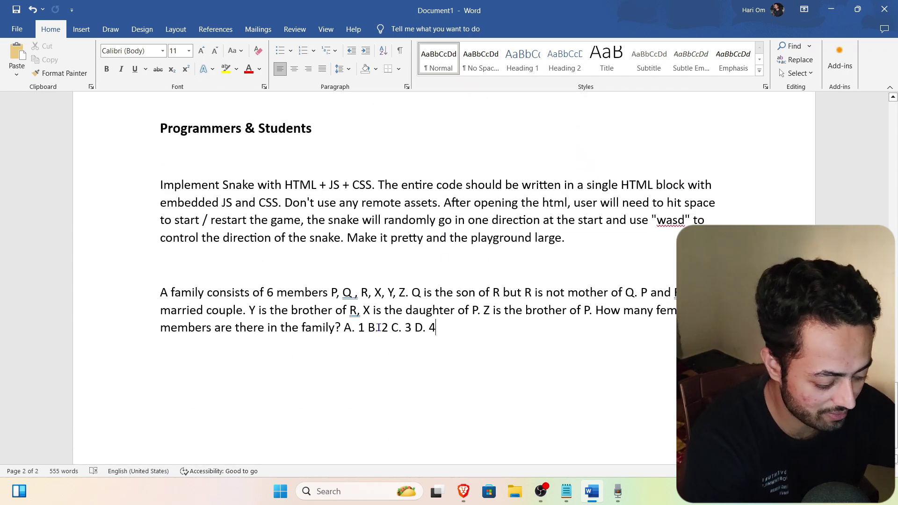
pyautogui.moveTo(440, 327); pyautogui.dragTo(163, 295)
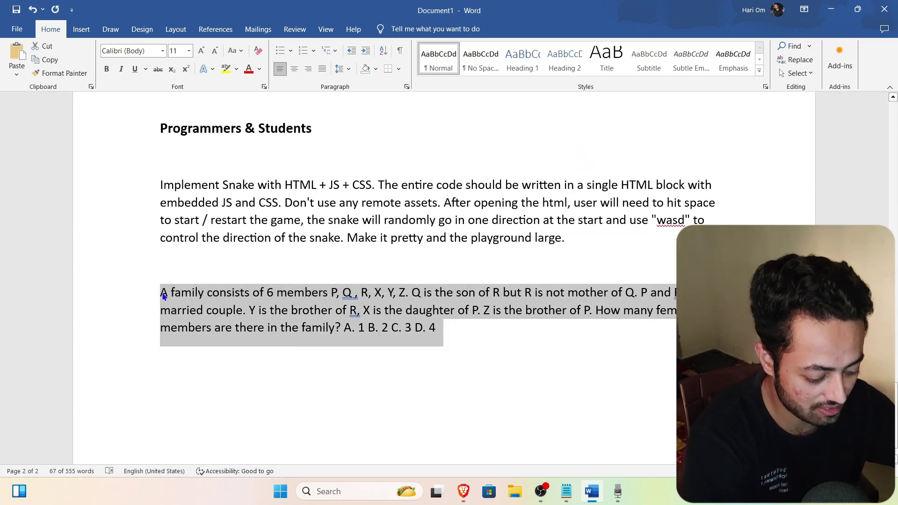
pyautogui.click(681, 445)
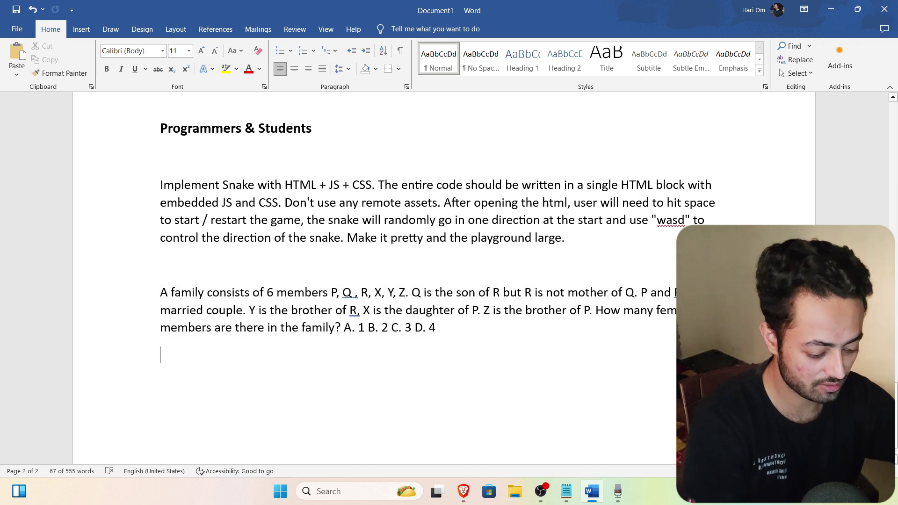
# Paste the copied family question with its options A to D into the How I Can Help chat in ChatGPT and send it.
pyautogui.click(469, 493)
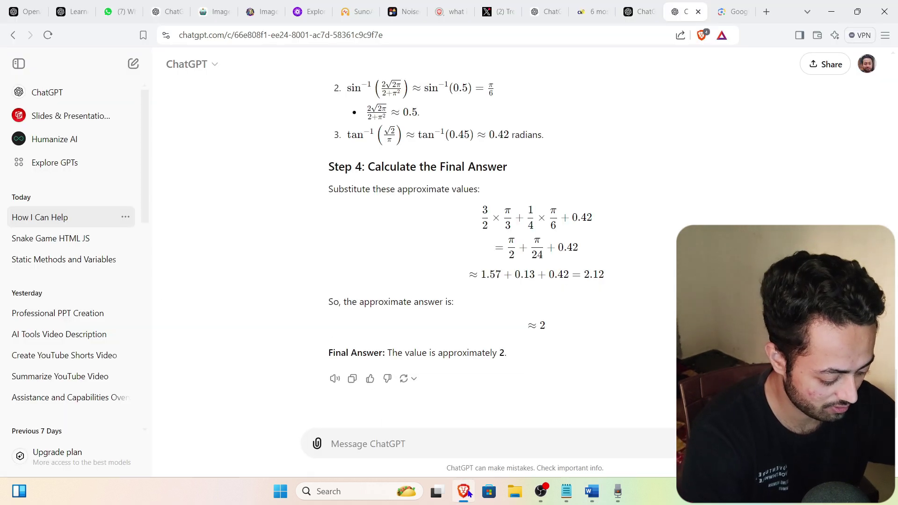
pyautogui.click(366, 442)
pyautogui.hotkey('ctrl', 'v')
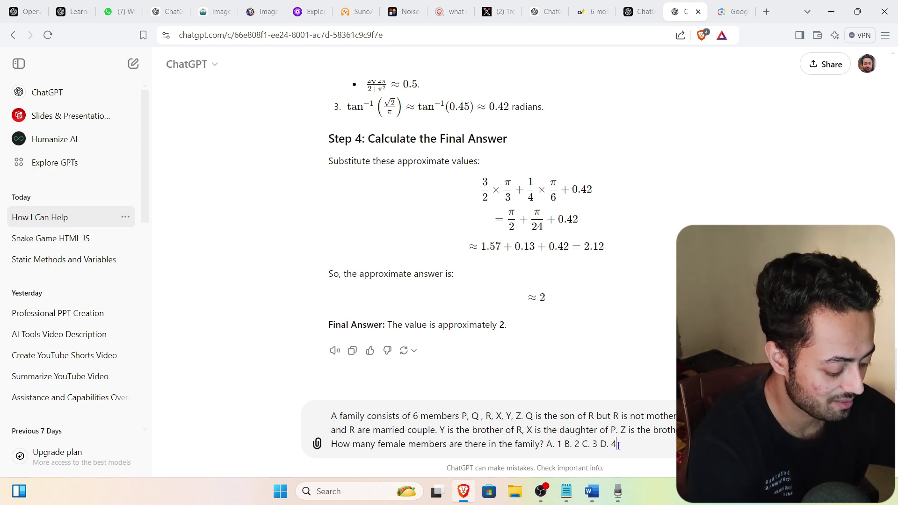
pyautogui.hotkey('shift', 'Return')
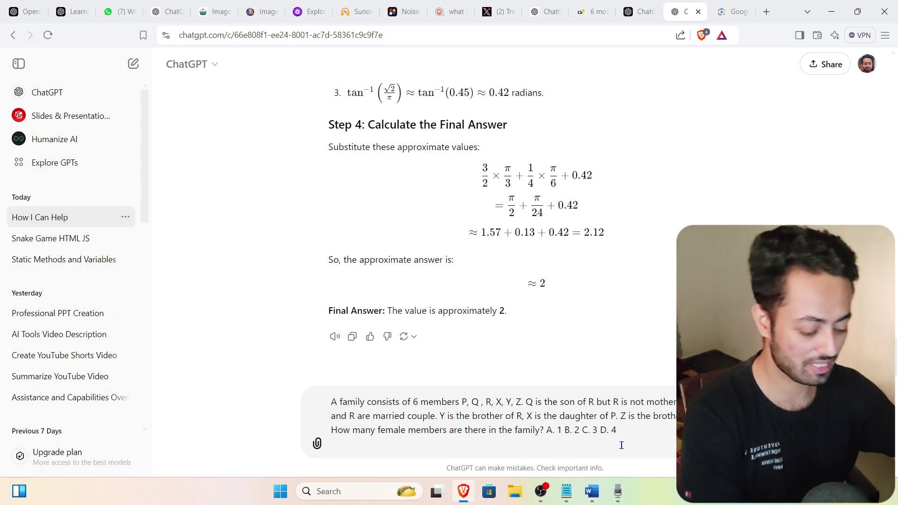
pyautogui.hotkey('shift', 'Return')
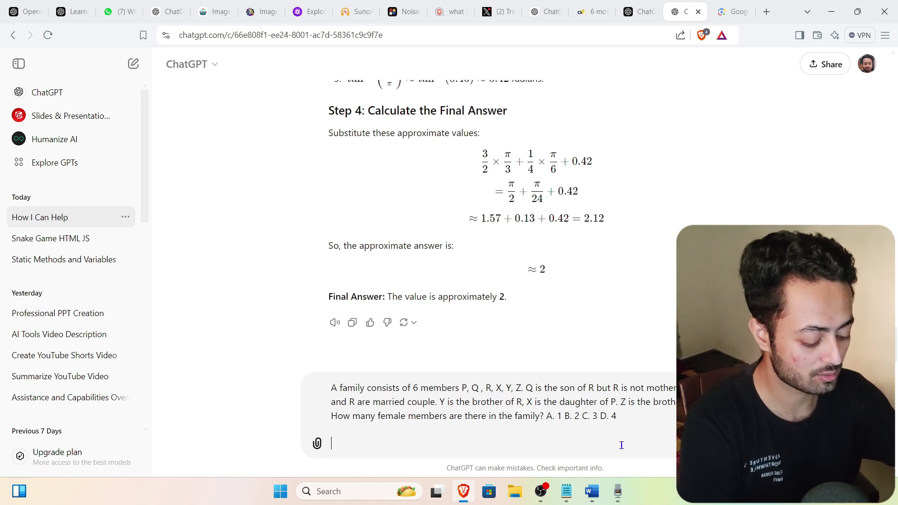
pyautogui.press('BackSpace')
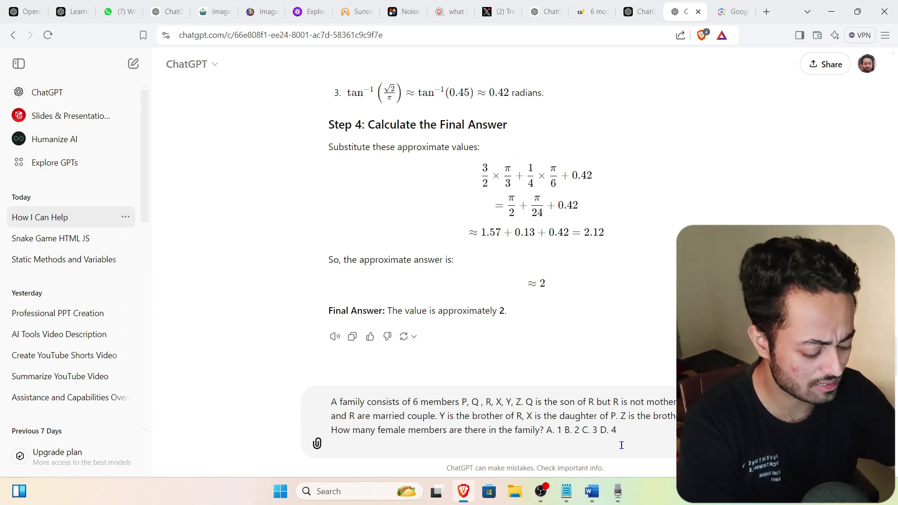
pyautogui.press('Return')
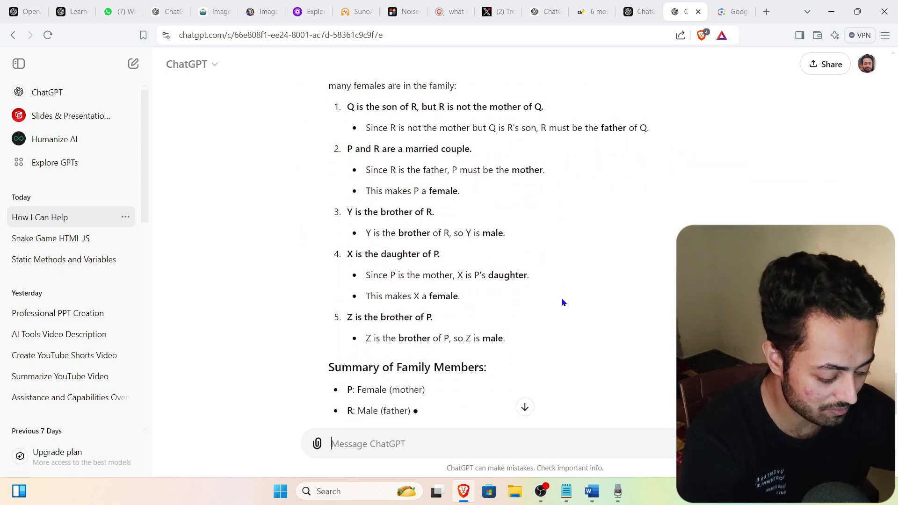
# Read ChatGPT's step-by-step reasoning on the family question through to the family member summary and the correct answer.
pyautogui.scroll(2, 562, 302)
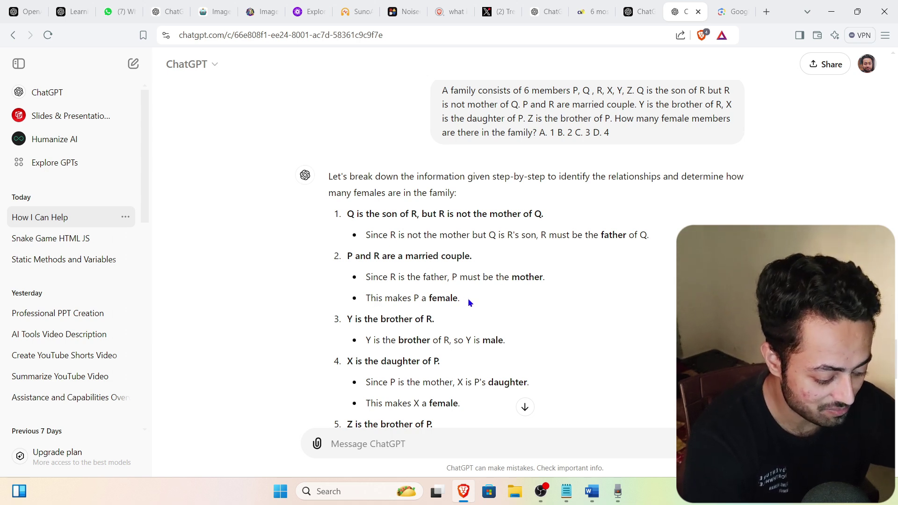
pyautogui.scroll(-2, 468, 299)
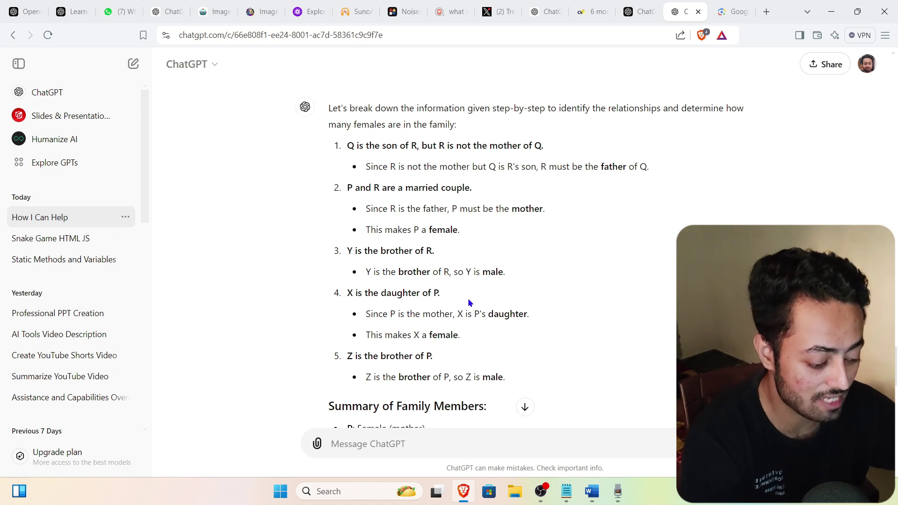
pyautogui.scroll(-3, 469, 300)
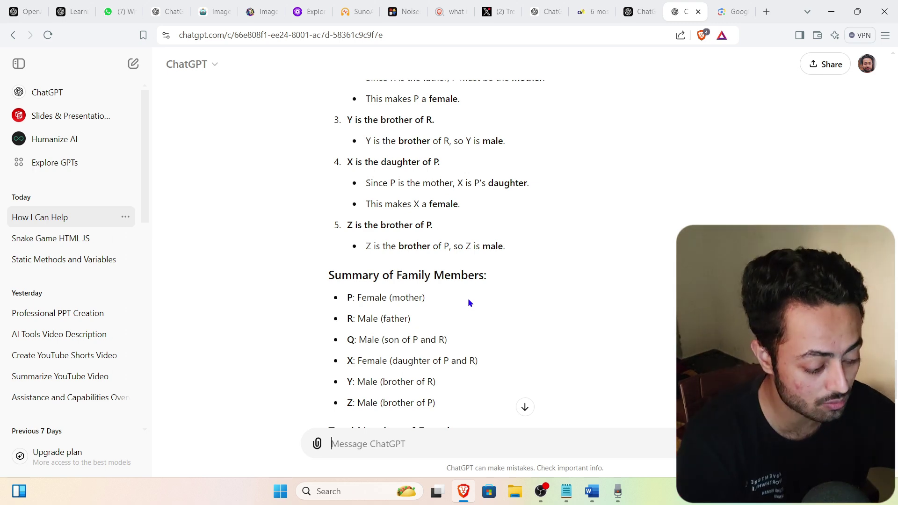
pyautogui.scroll(-4, 470, 303)
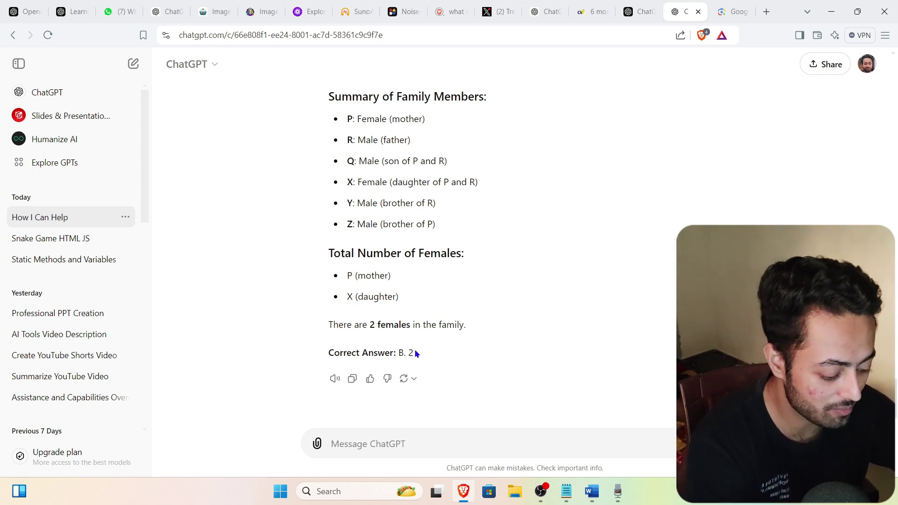
pyautogui.moveTo(415, 353); pyautogui.dragTo(397, 353)
# Recheck the sent family question against ChatGPT's explanation, its count of females and its final answer.
pyautogui.scroll(3, 571, 271)
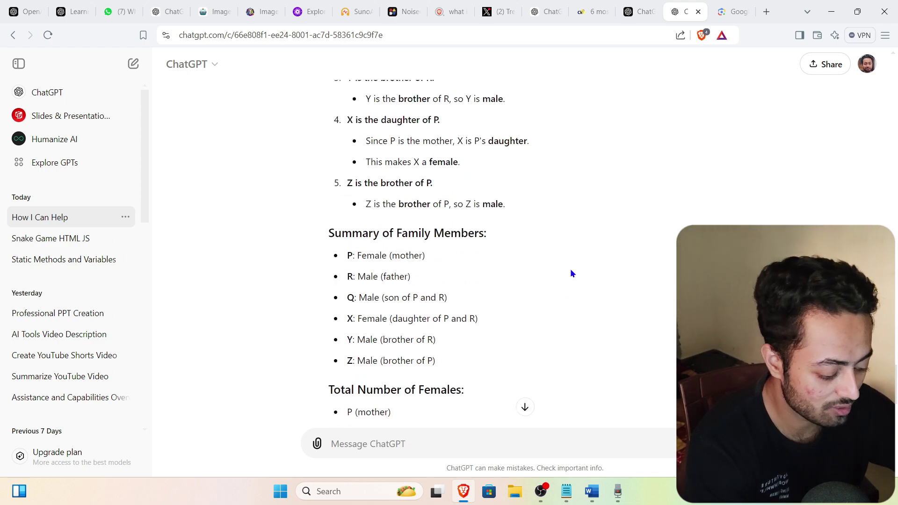
pyautogui.scroll(10, 571, 271)
pyautogui.scroll(-14, 592, 343)
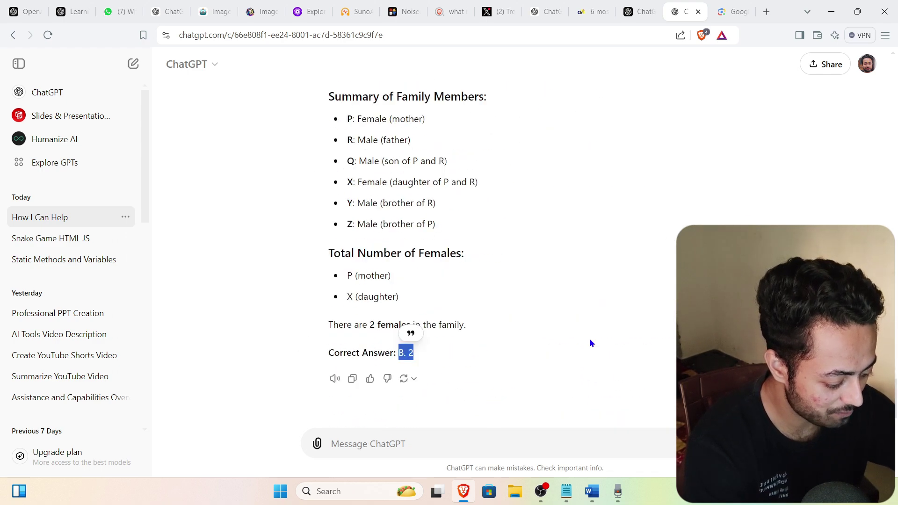
pyautogui.scroll(12, 590, 338)
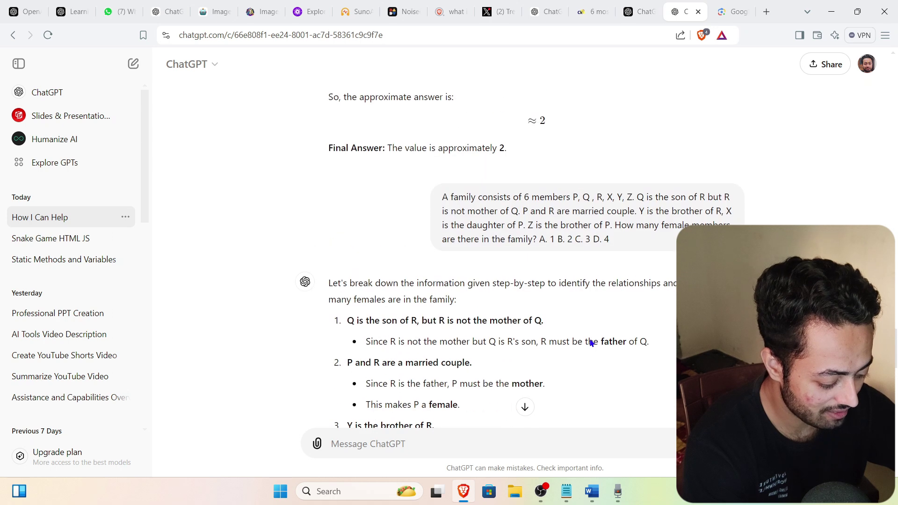
pyautogui.moveTo(622, 241); pyautogui.dragTo(440, 196)
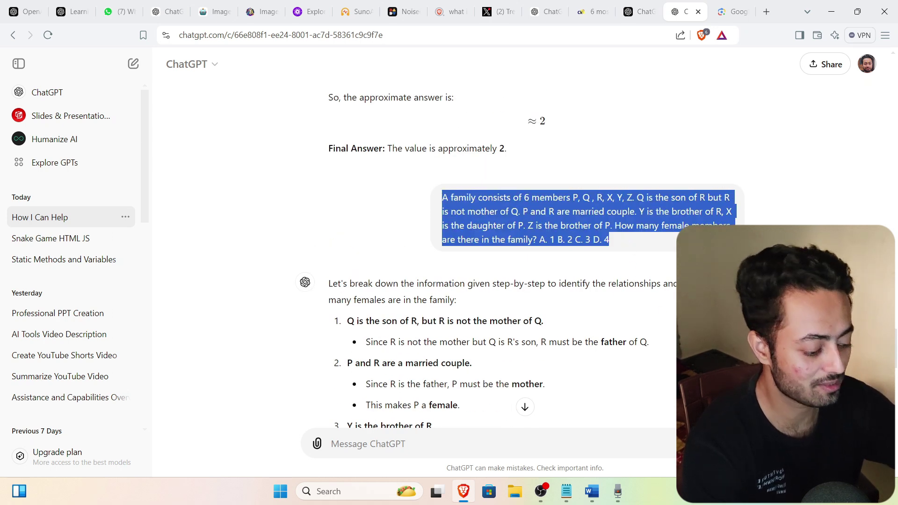
pyautogui.click(749, 299)
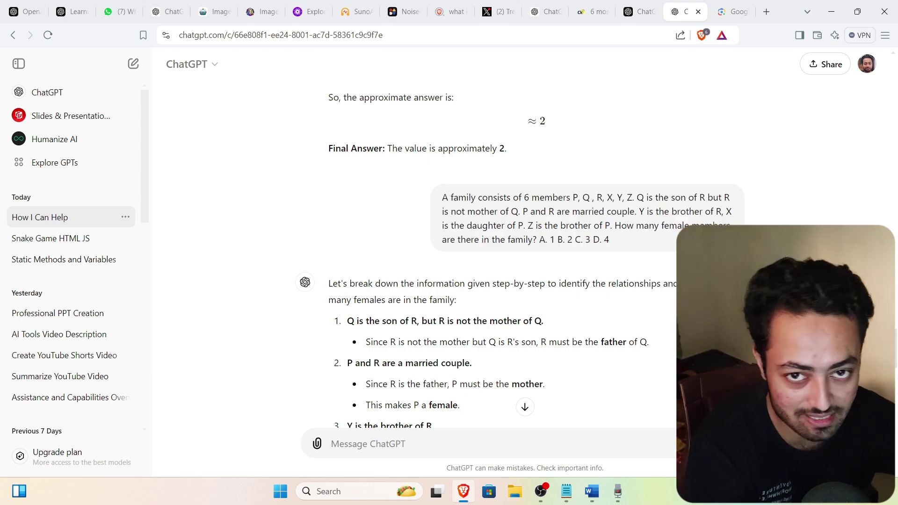
pyautogui.scroll(-10, 468, 257)
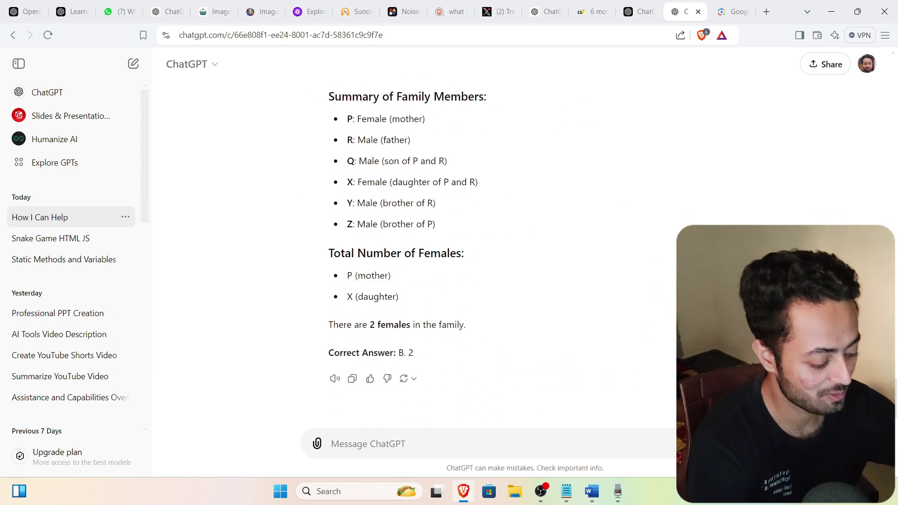
pyautogui.scroll(10, 468, 258)
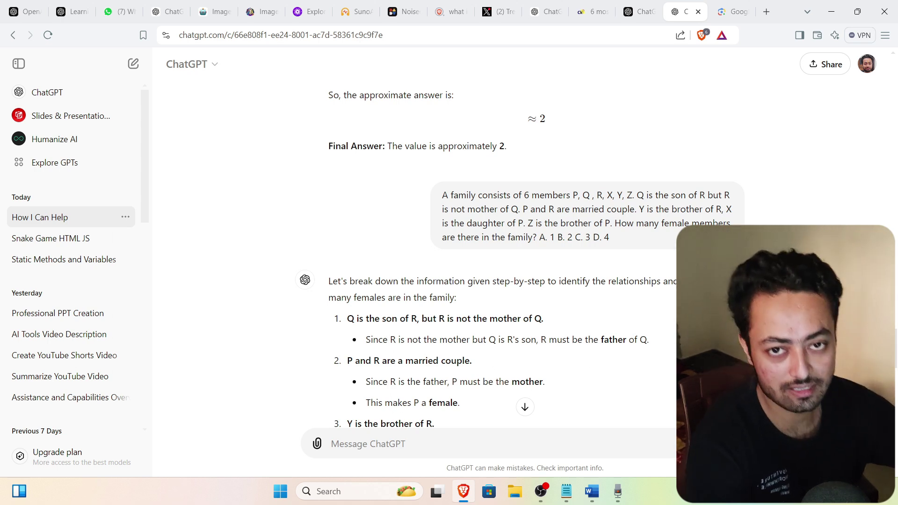
pyautogui.scroll(-15, 468, 258)
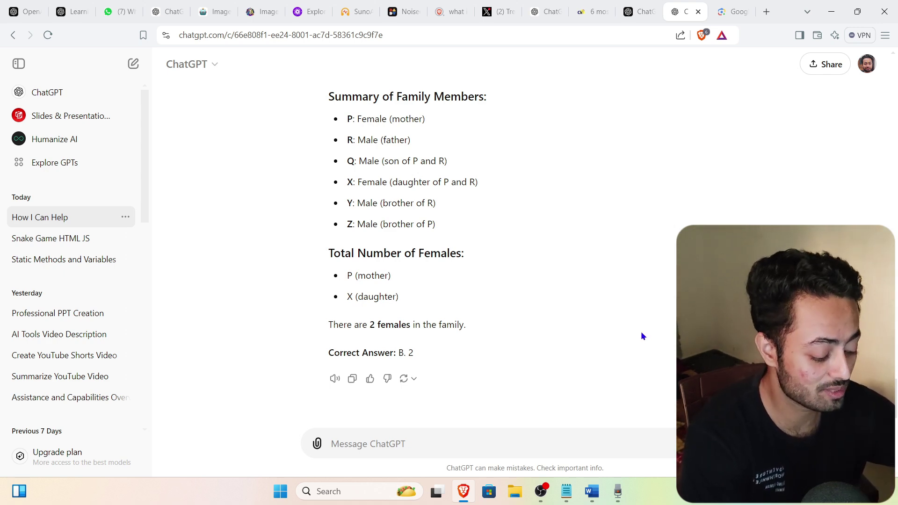
# Switch to the Word document and review the Snake game prompt under the Programmers & Students heading.
pyautogui.click(613, 495)
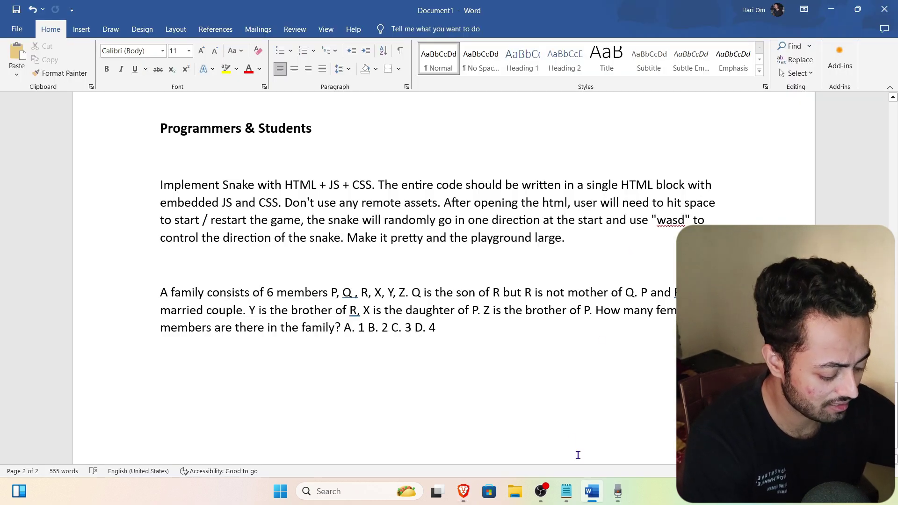
pyautogui.scroll(5, 458, 322)
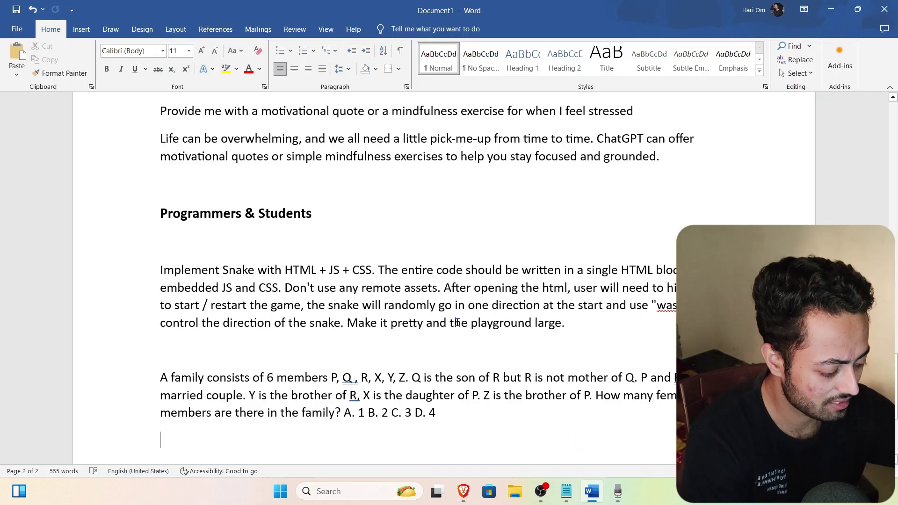
pyautogui.scroll(-5, 457, 322)
pyautogui.scroll(8, 457, 322)
pyautogui.scroll(-6, 458, 322)
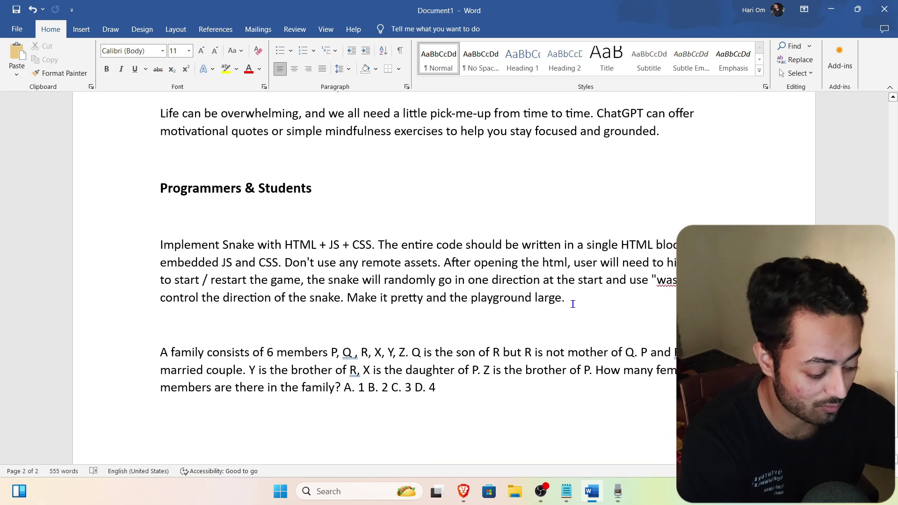
pyautogui.moveTo(572, 302); pyautogui.dragTo(196, 232)
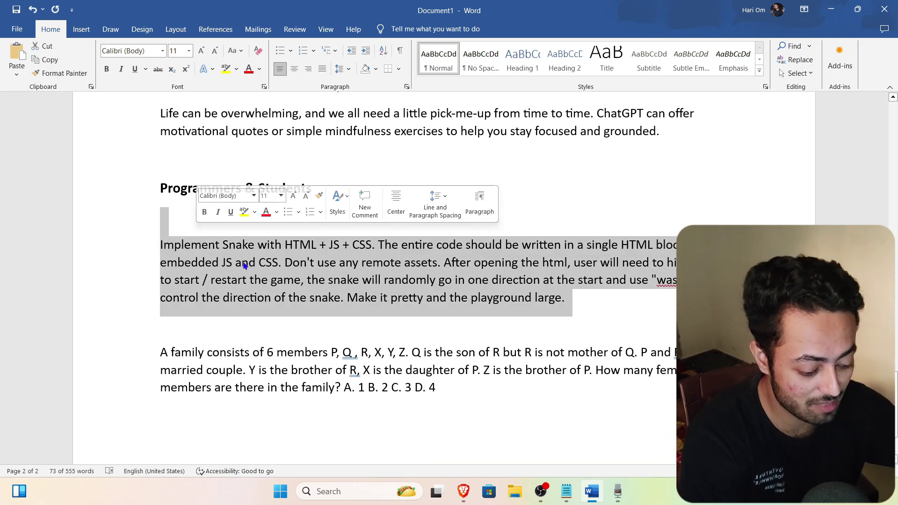
pyautogui.click(256, 281)
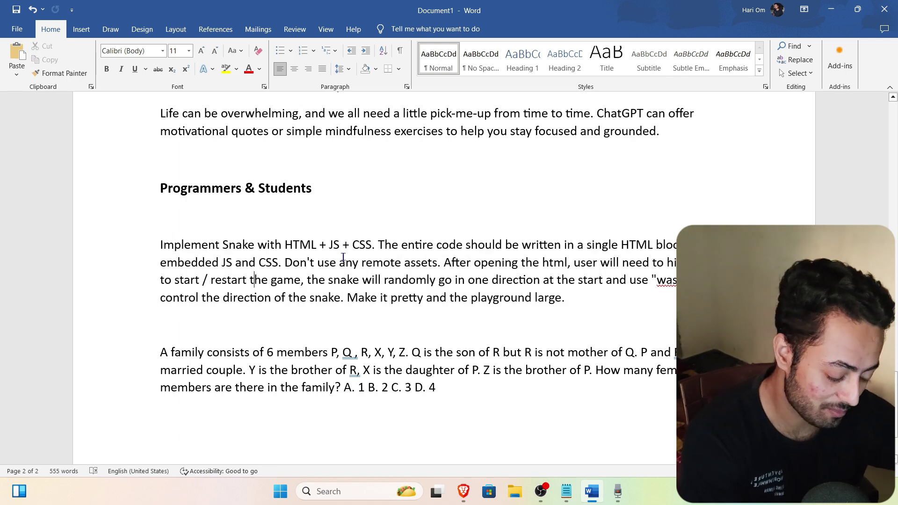
pyautogui.scroll(2, 343, 258)
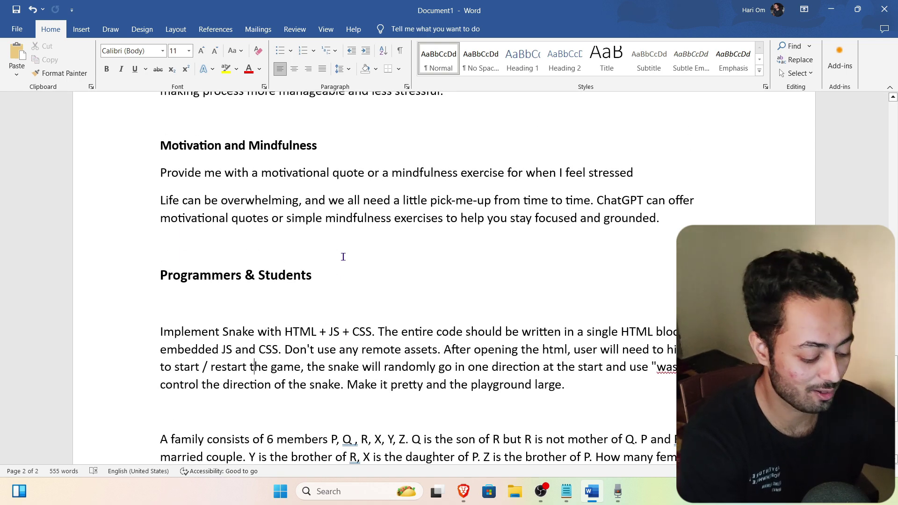
# Copy the "Help me plan my day" prompt under Planning Your Day and paste it into the How I Can Help chat in ChatGPT.
pyautogui.scroll(15, 343, 256)
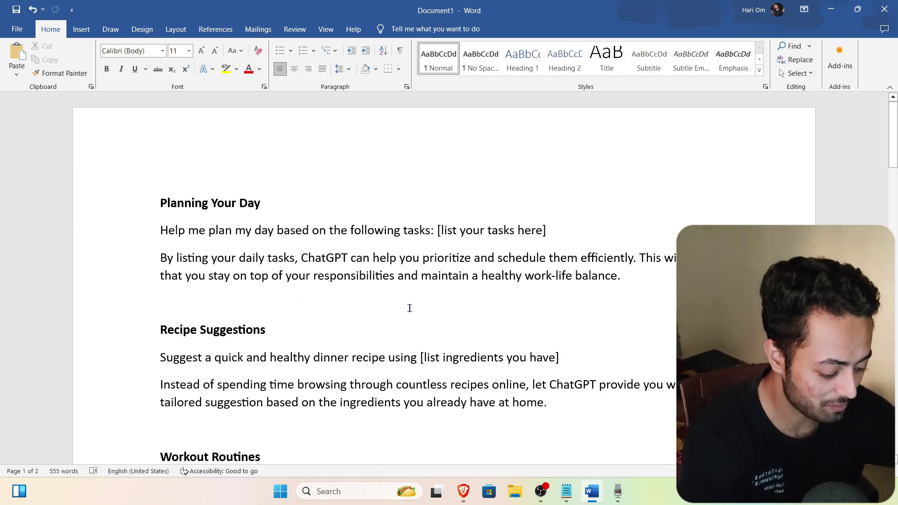
pyautogui.scroll(-2, 409, 308)
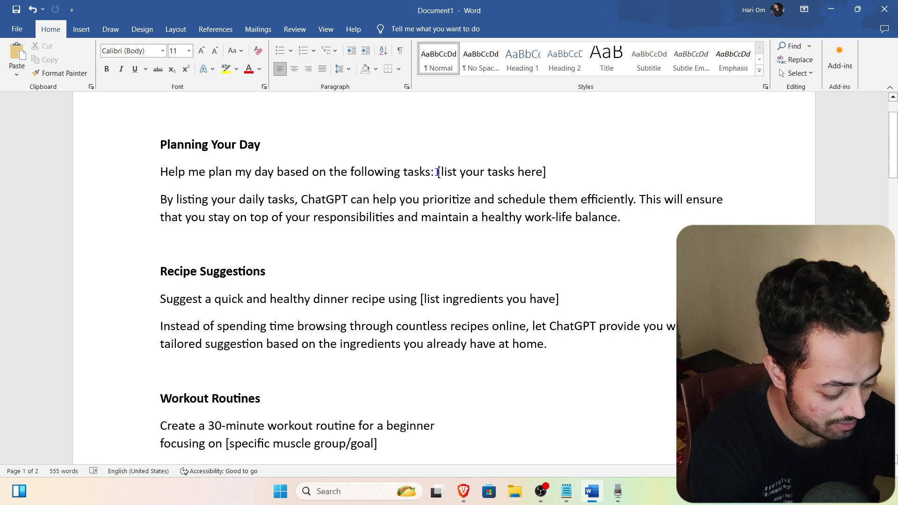
pyautogui.moveTo(547, 172); pyautogui.dragTo(132, 178)
pyautogui.hotkey('ctrl', 'c')
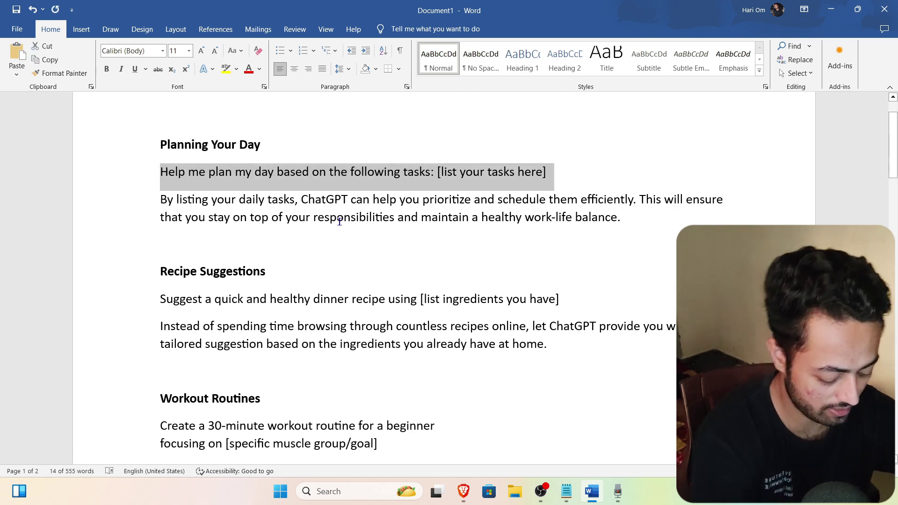
pyautogui.click(454, 371)
pyautogui.click(462, 493)
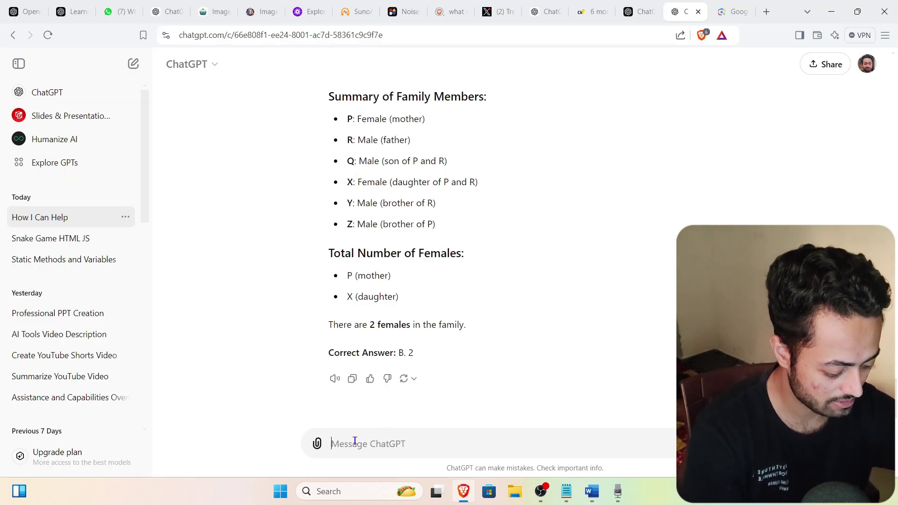
pyautogui.hotkey('ctrl', 'v')
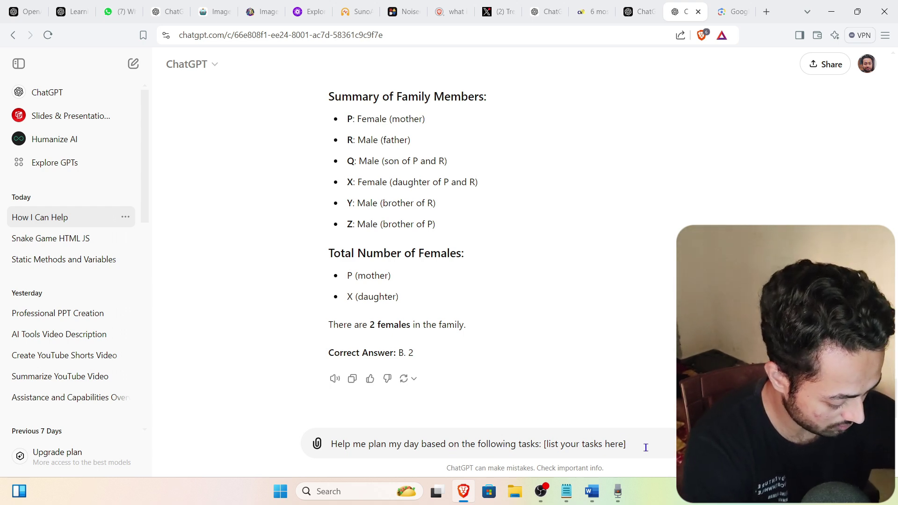
# Replace the placeholder text inside the prompt's brackets with the tasks "excersize, reading books,market, ".
pyautogui.press('BackSpace')
pyautogui.press('BackSpace')
pyautogui.press('BackSpace')
pyautogui.press('BackSpace')
pyautogui.press('BackSpace')
pyautogui.press('BackSpace')
pyautogui.press('BackSpace')
pyautogui.press('BackSpace')
pyautogui.press('BackSpace')
pyautogui.press('BackSpace')
pyautogui.press('BackSpace')
pyautogui.press('BackSpace')
pyautogui.press('BackSpace')
pyautogui.press('BackSpace')
pyautogui.press('BackSpace')
pyautogui.press('BackSpace')
pyautogui.press('BackSpace')
pyautogui.press('BackSpace')
pyautogui.press('BackSpace')
pyautogui.press('BackSpace')
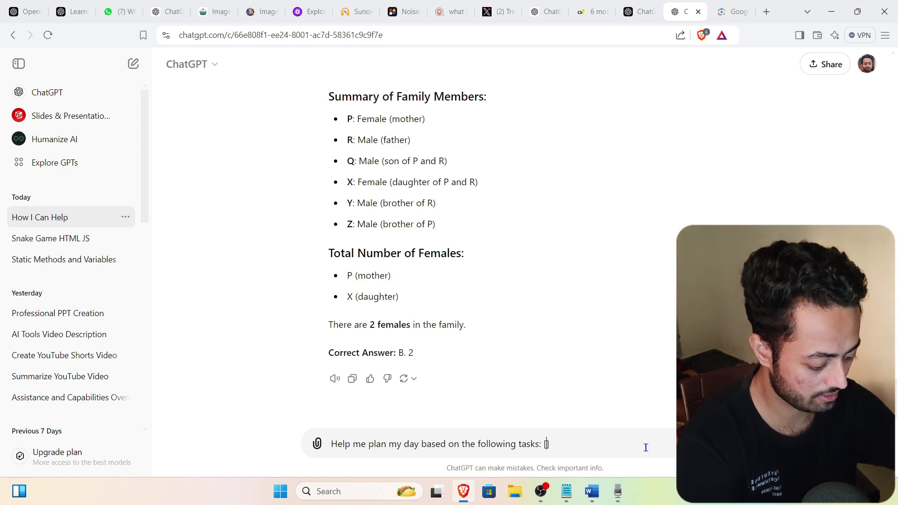
pyautogui.write('excer')
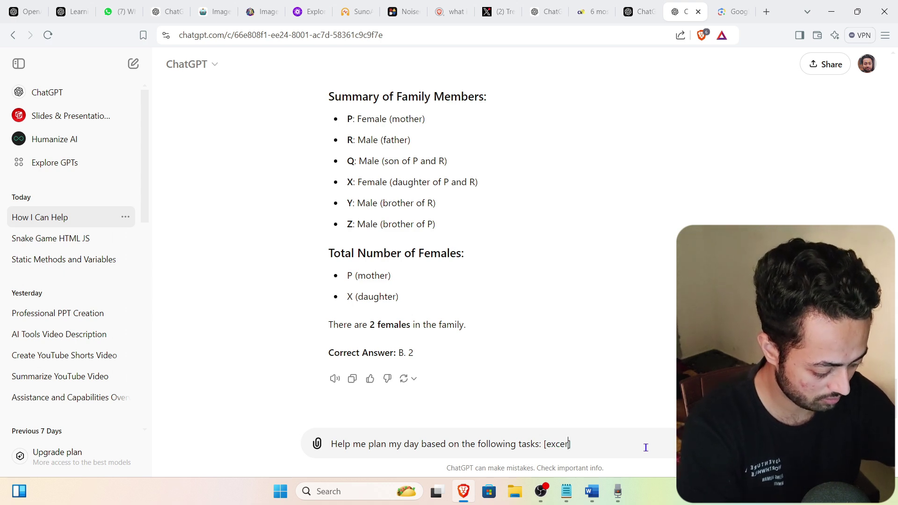
pyautogui.write('si')
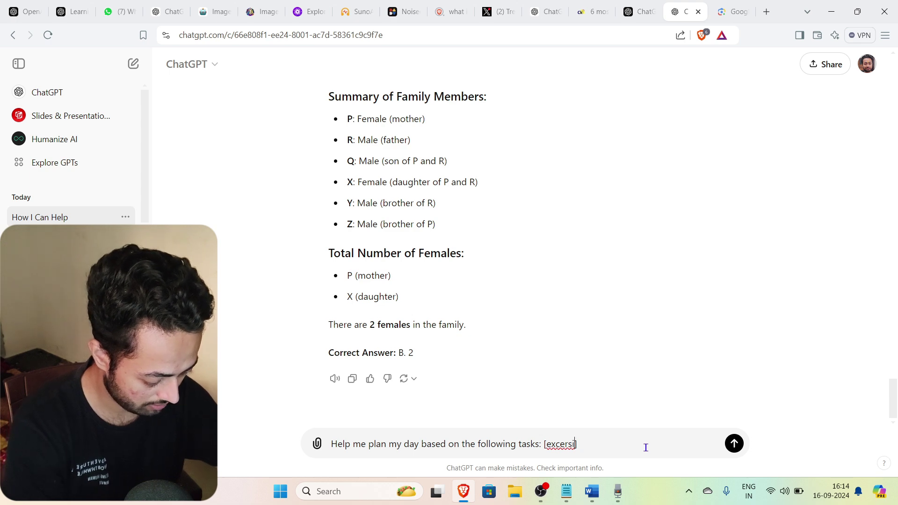
pyautogui.write('ze, ')
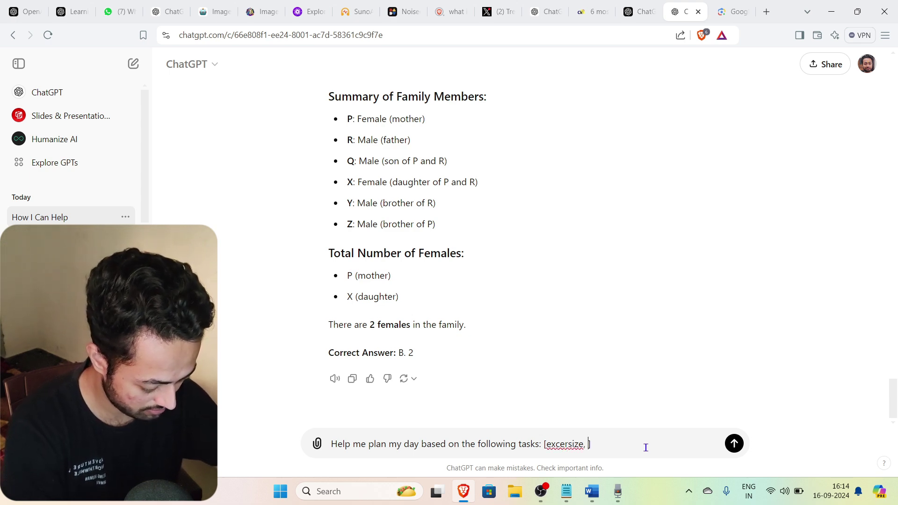
pyautogui.write('w')
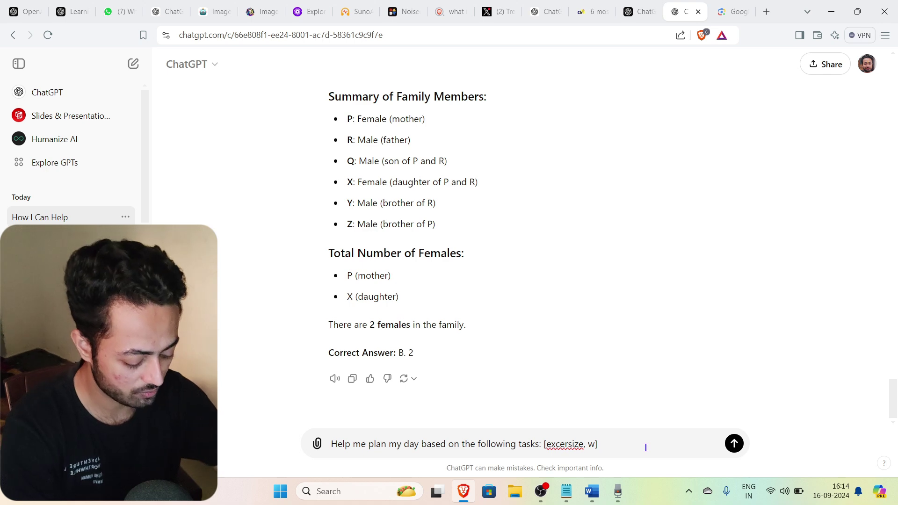
pyautogui.press('BackSpace')
pyautogui.write('reading books')
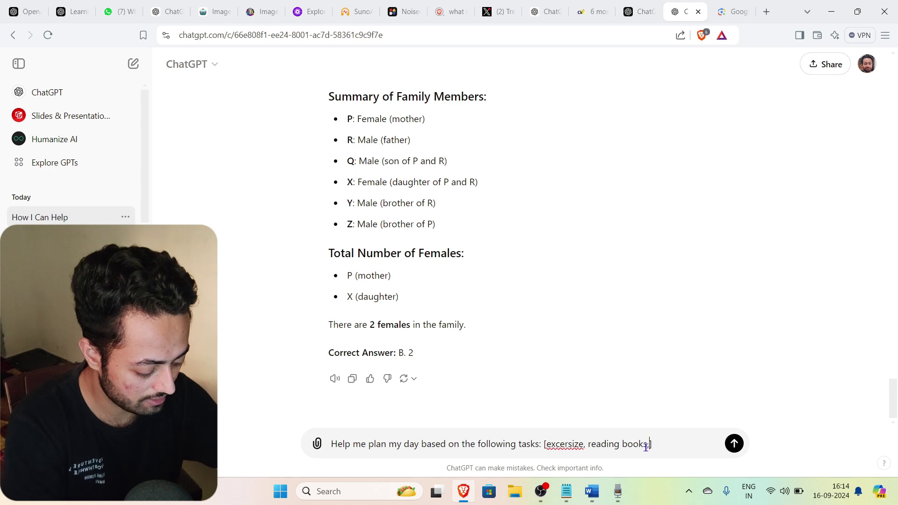
pyautogui.write(',market')
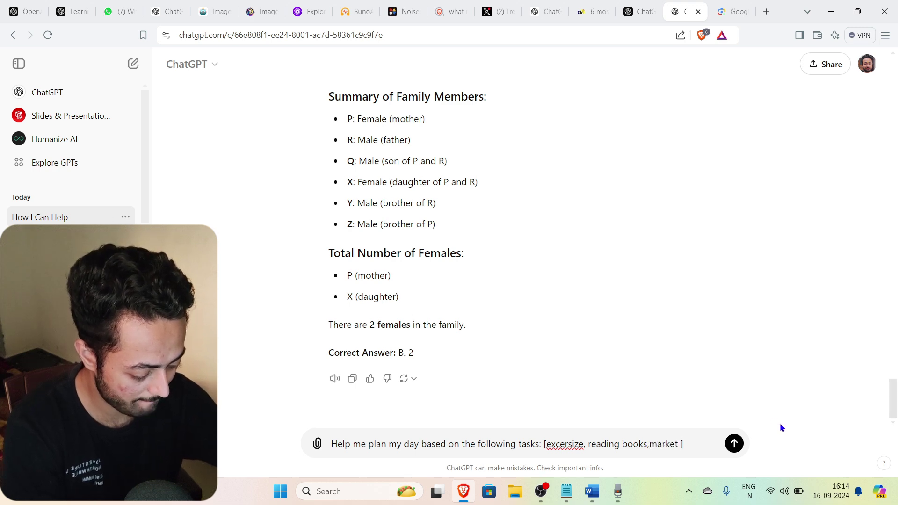
pyautogui.press('BackSpace')
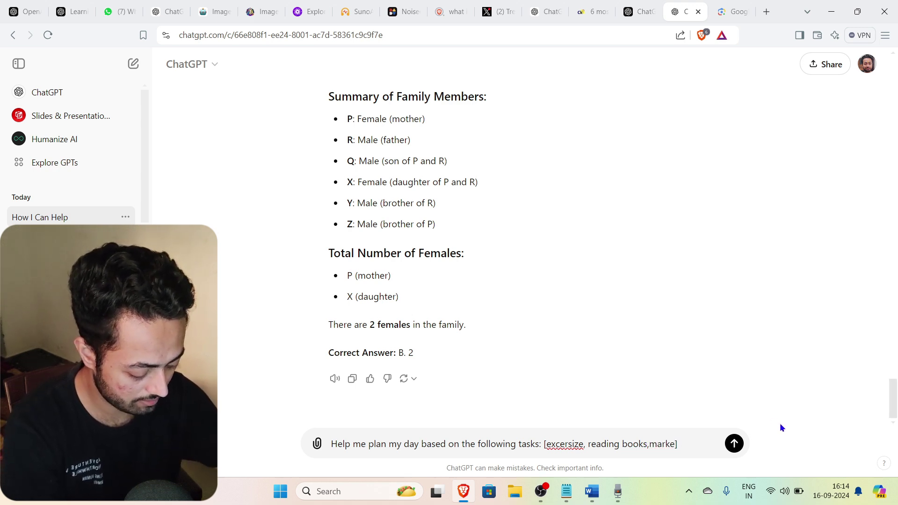
pyautogui.write(', ')
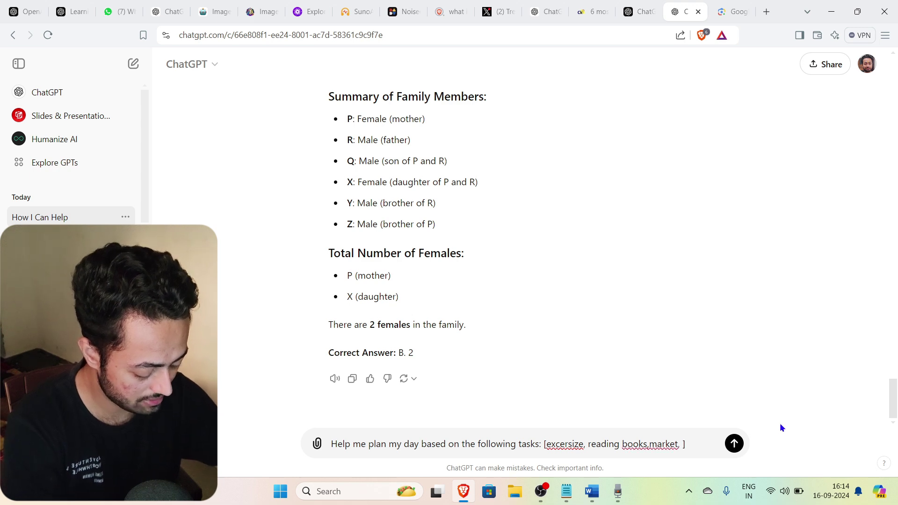
# Add "3 interviews 30minutes easy, " to the bracketed task list after market.
pyautogui.write('int')
pyautogui.press('BackSpace')
pyautogui.press('BackSpace')
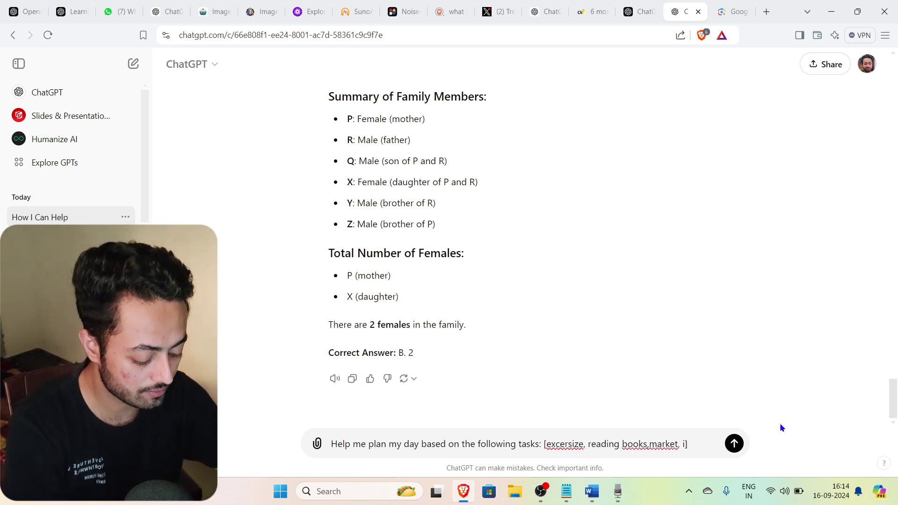
pyautogui.press('BackSpace')
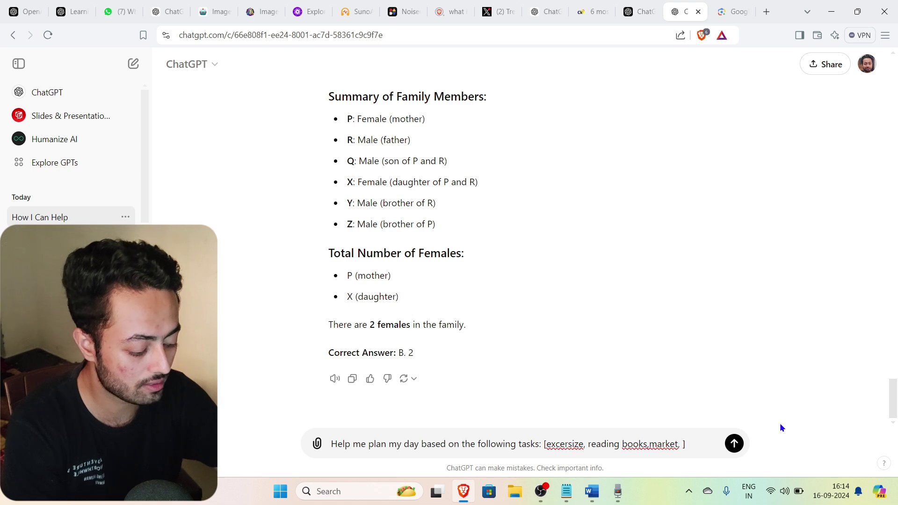
pyautogui.write('3 i')
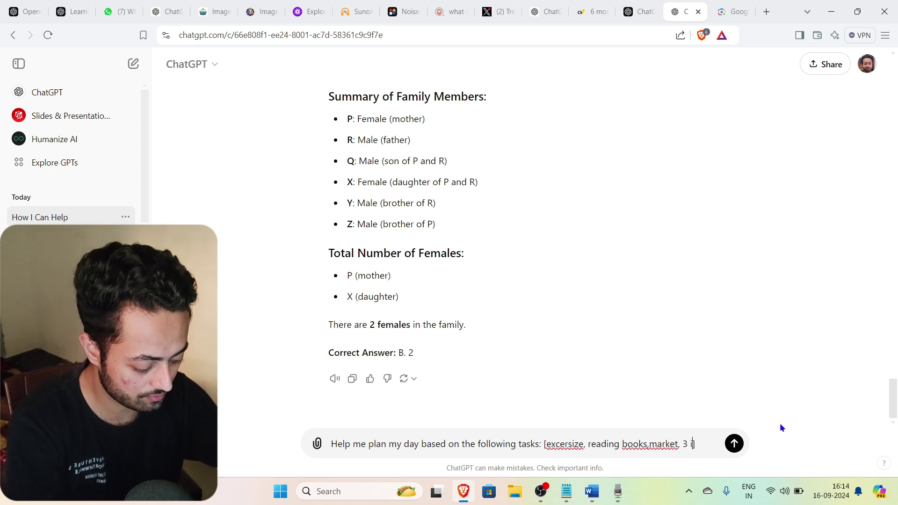
pyautogui.write('nterviw')
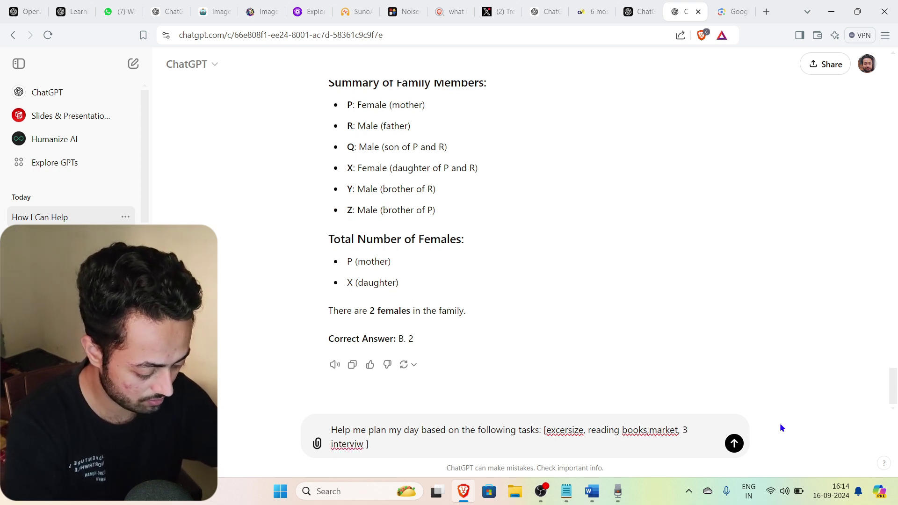
pyautogui.press('BackSpace')
pyautogui.write('ews')
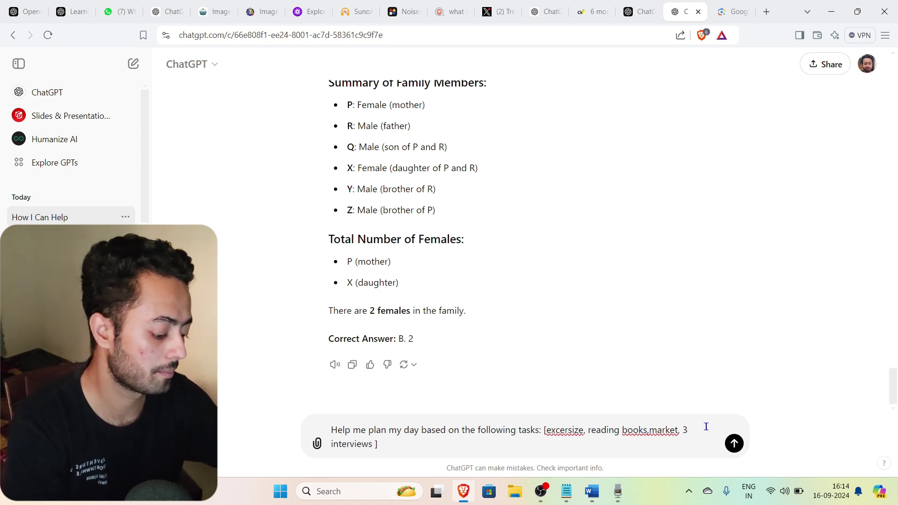
pyautogui.write(' 30minu ')
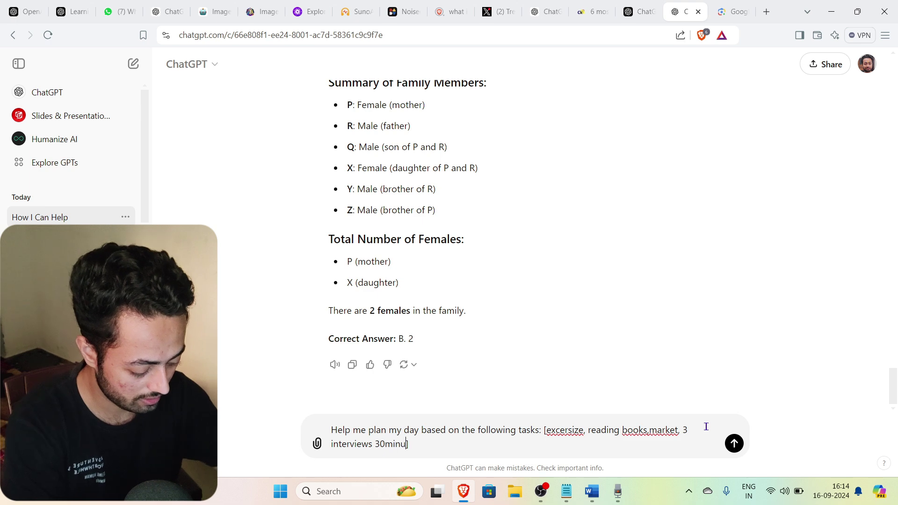
pyautogui.write('tes easy')
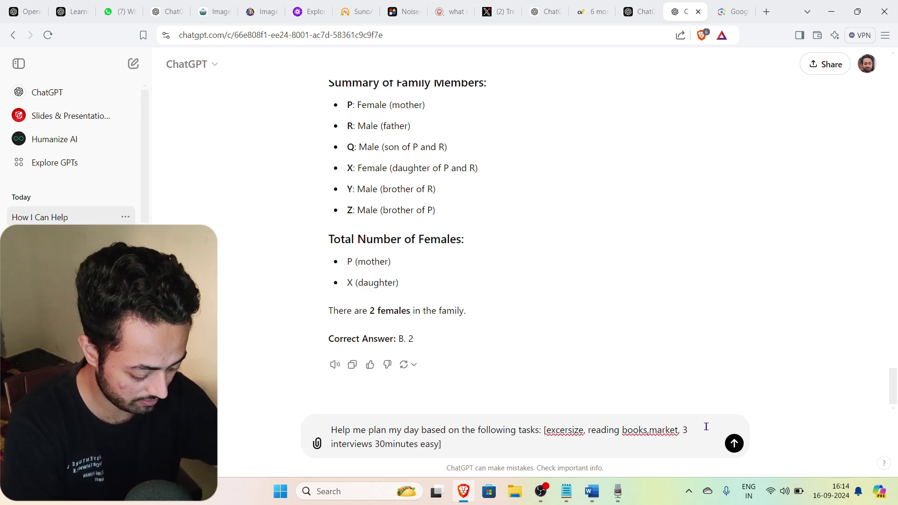
pyautogui.press('BackSpace')
pyautogui.write(', ')
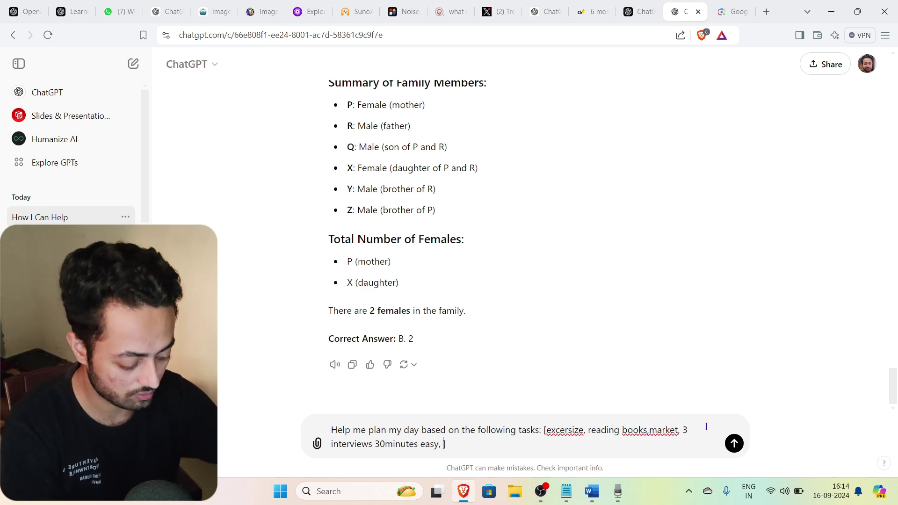
# Complete the bracketed task list with "easting, drinking, playing", end the prompt with a full stop and send it.
pyautogui.write('easting,')
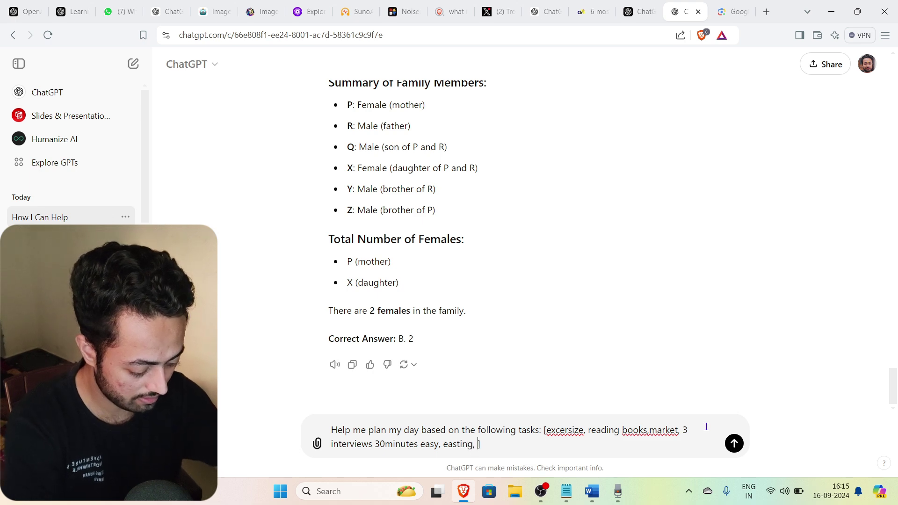
pyautogui.write(' dringkin')
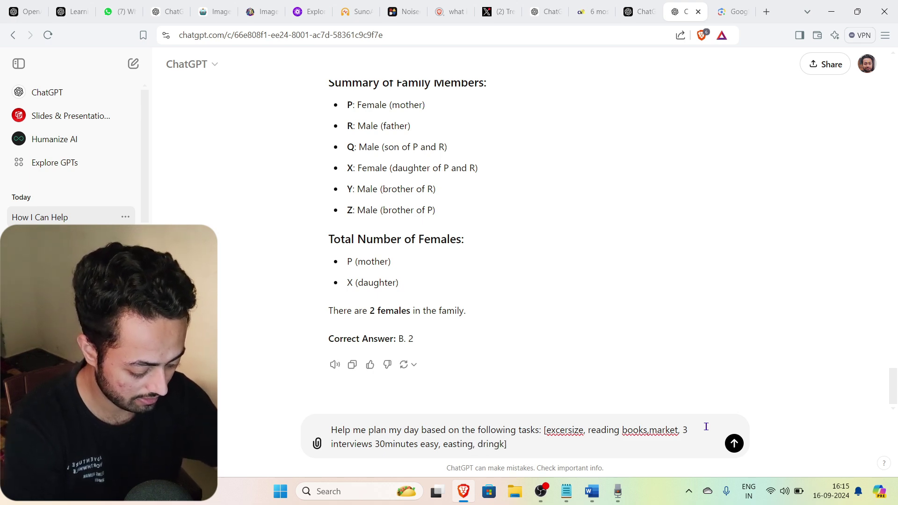
pyautogui.press('BackSpace')
pyautogui.press('BackSpace')
pyautogui.write('king')
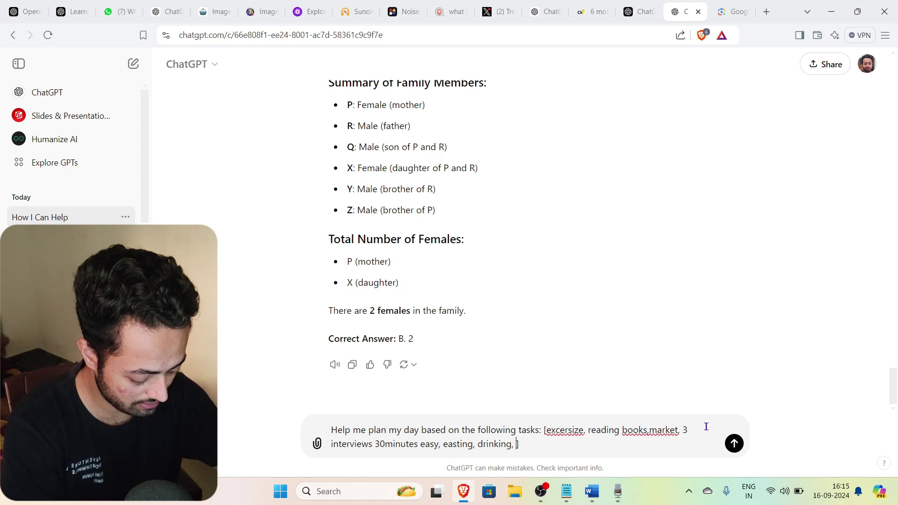
pyautogui.write(', p')
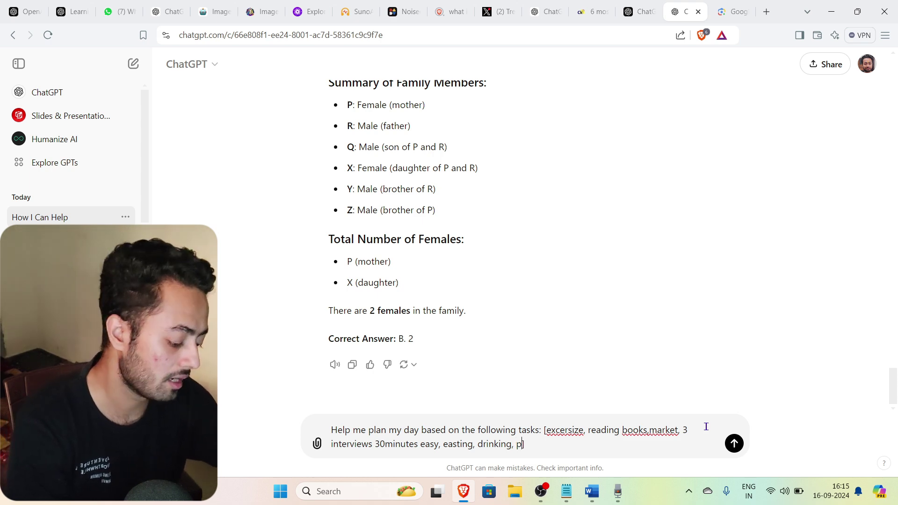
pyautogui.write('laying')
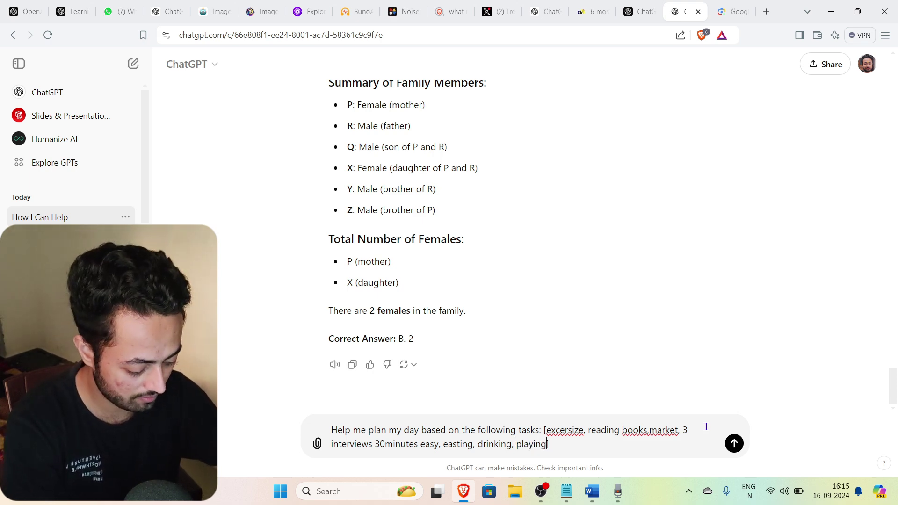
pyautogui.write('].')
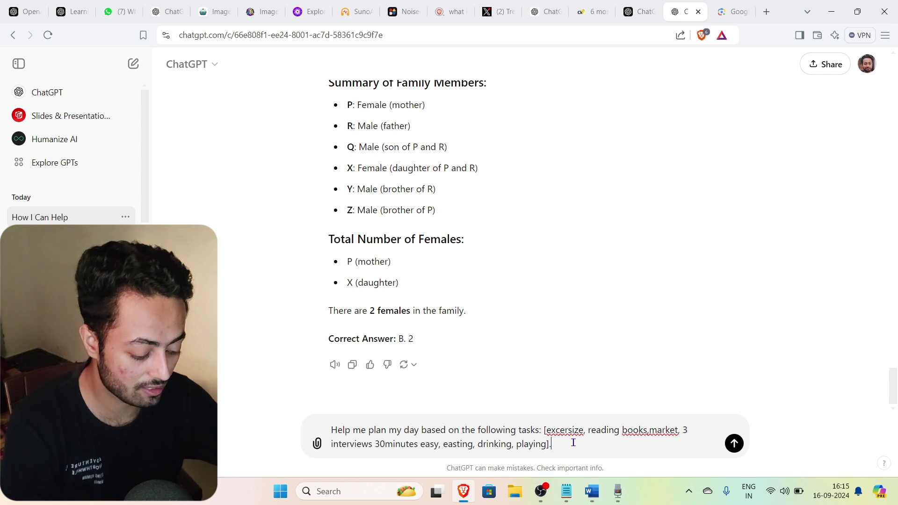
pyautogui.press('Return')
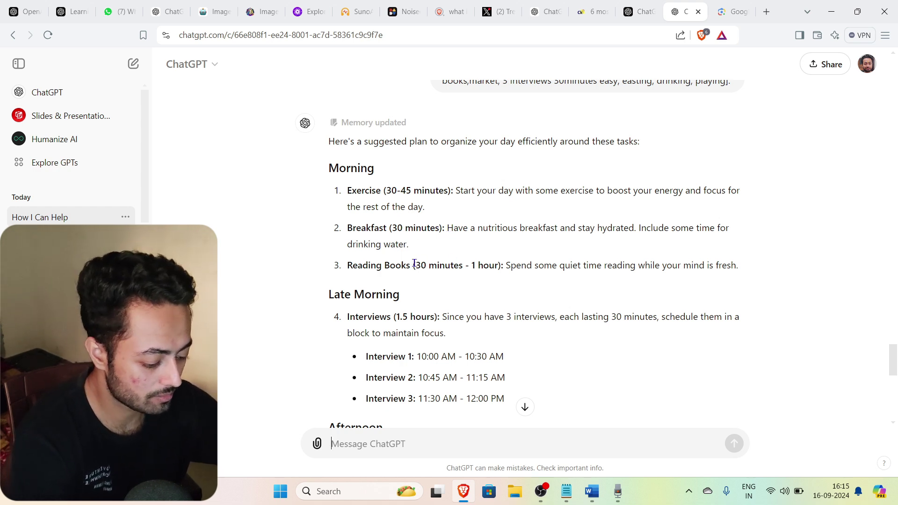
# Review ChatGPT's suggested day plan from the morning reading slot through the three interview times to the afternoon and evening tasks.
pyautogui.moveTo(396, 266); pyautogui.dragTo(495, 267)
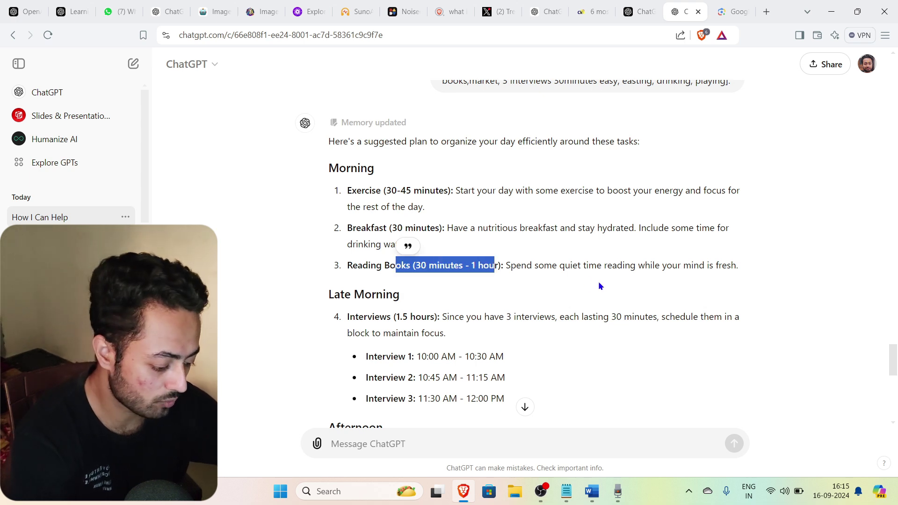
pyautogui.click(563, 284)
pyautogui.scroll(-2, 563, 284)
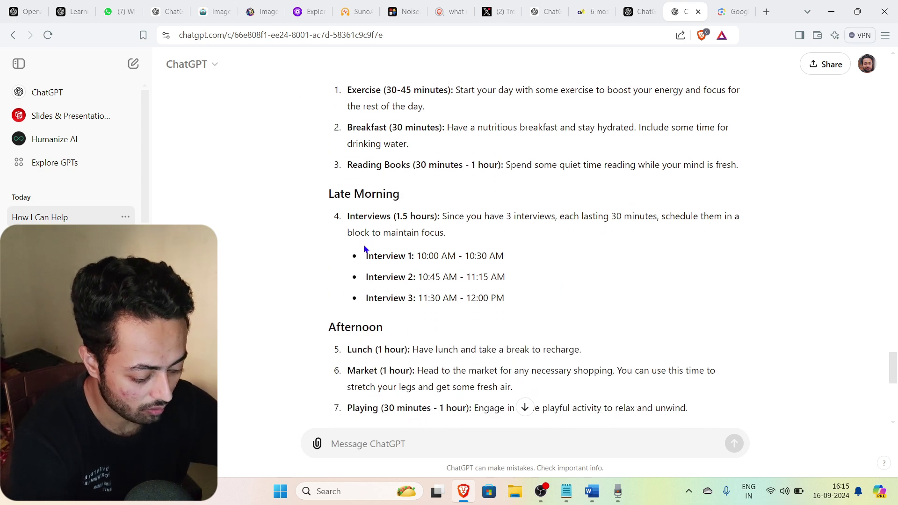
pyautogui.moveTo(358, 248); pyautogui.dragTo(510, 302)
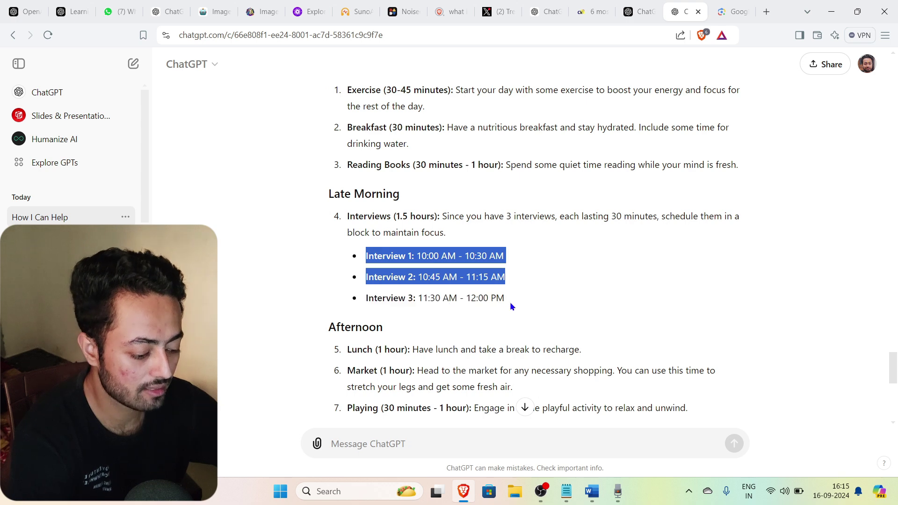
pyautogui.click(510, 302)
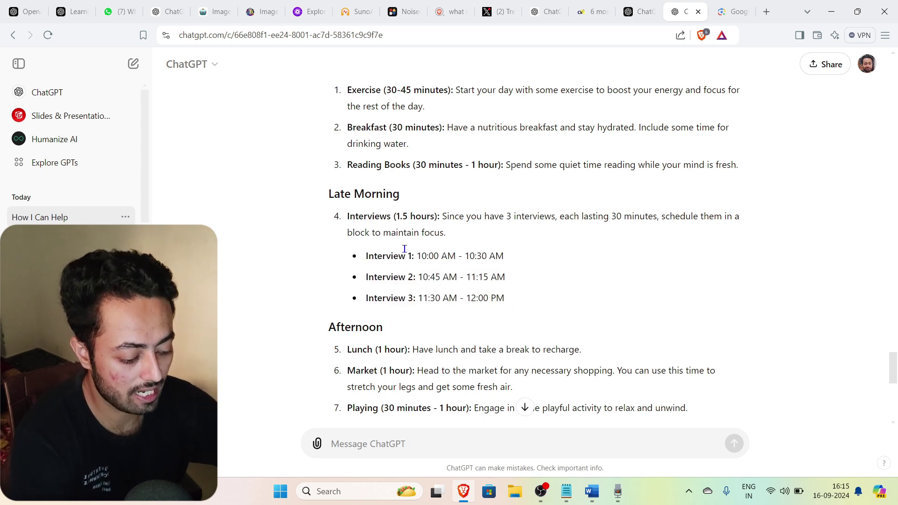
pyautogui.moveTo(518, 302); pyautogui.dragTo(377, 258)
pyautogui.click(366, 263)
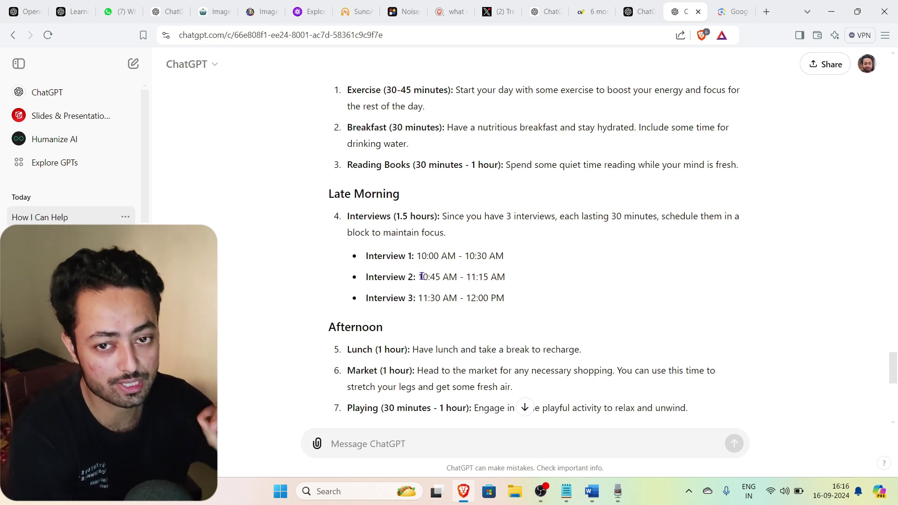
pyautogui.scroll(-1, 467, 320)
pyautogui.scroll(-2, 468, 323)
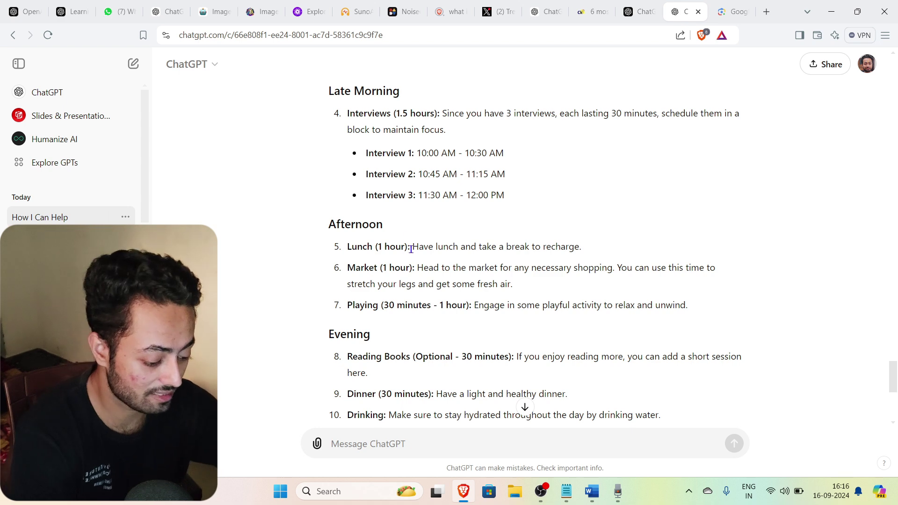
# Examine the rest of the day plan from the market slot through evening, night and summary, and recheck its morning section.
pyautogui.moveTo(411, 249); pyautogui.dragTo(411, 269)
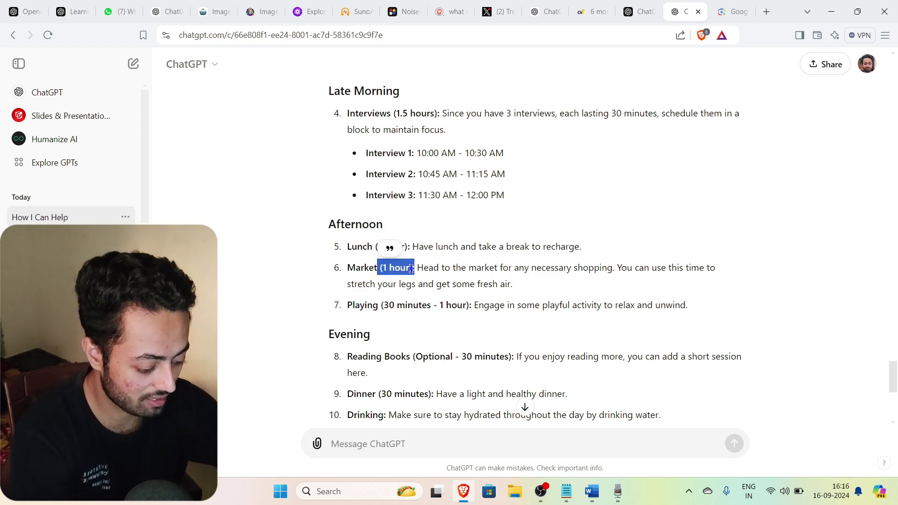
pyautogui.scroll(-6, 430, 313)
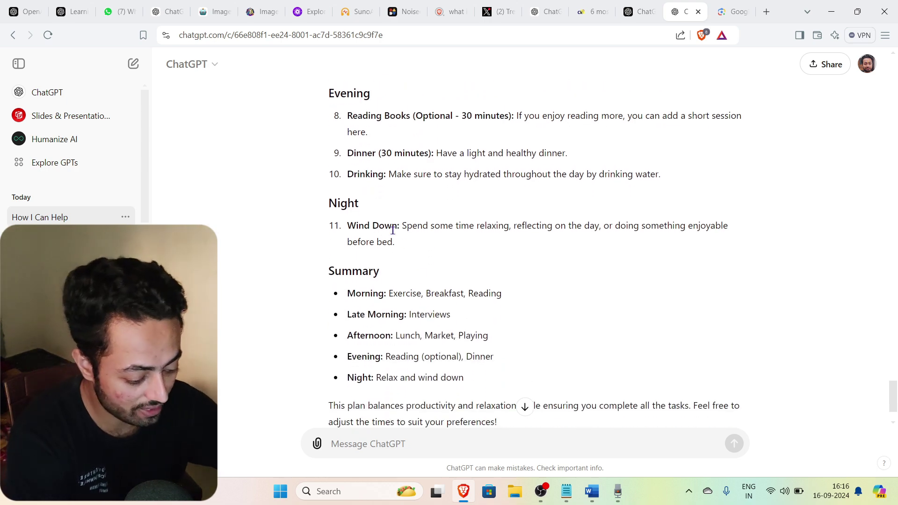
pyautogui.scroll(-2, 401, 238)
pyautogui.scroll(3, 403, 241)
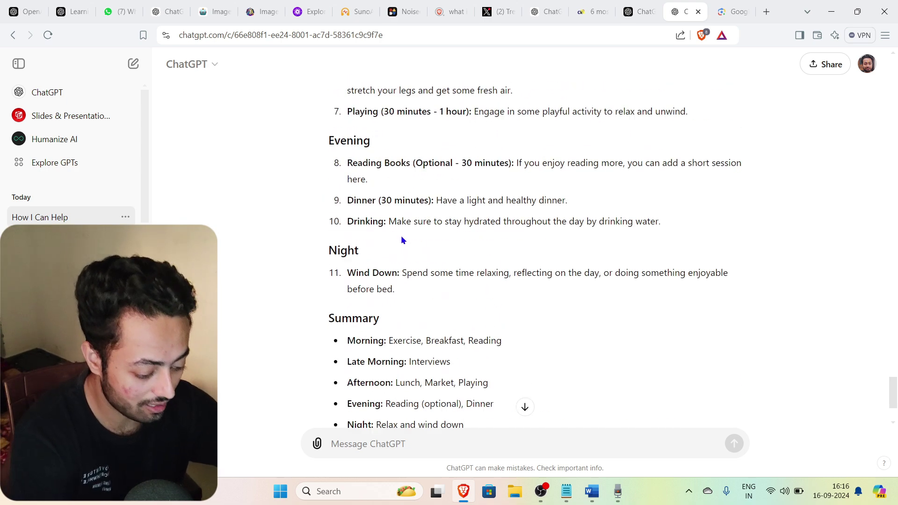
pyautogui.scroll(12, 401, 235)
pyautogui.scroll(-4, 400, 235)
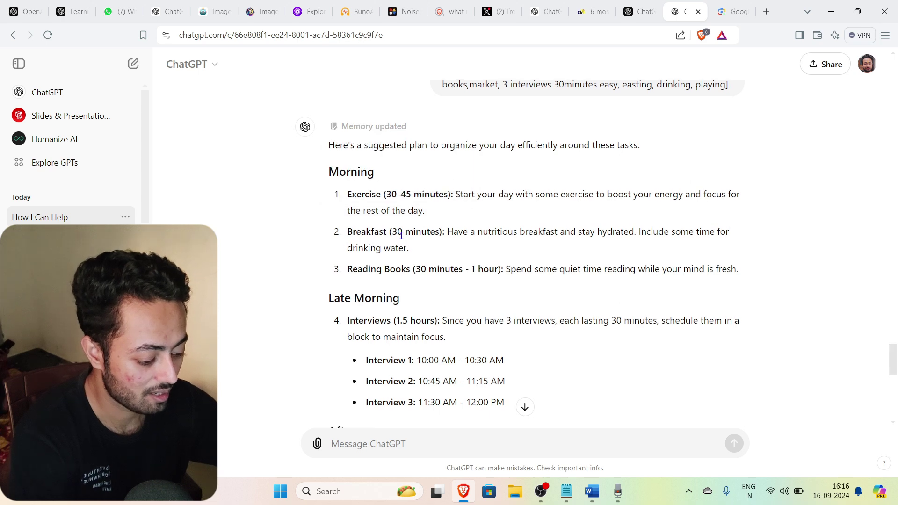
pyautogui.scroll(2, 401, 235)
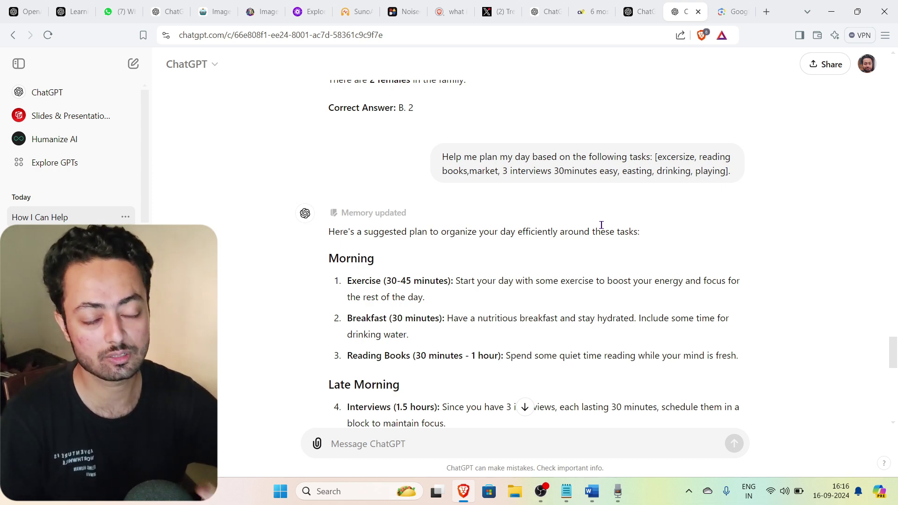
# Copy the dinner recipe prompt under Recipe Suggestions in the Word document and paste it into the ChatGPT message in Brave.
pyautogui.click(591, 492)
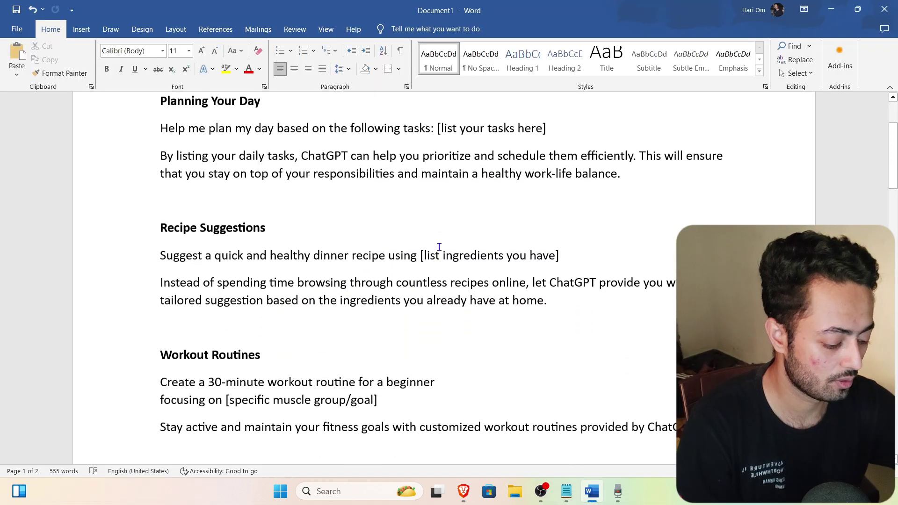
pyautogui.scroll(-3, 439, 247)
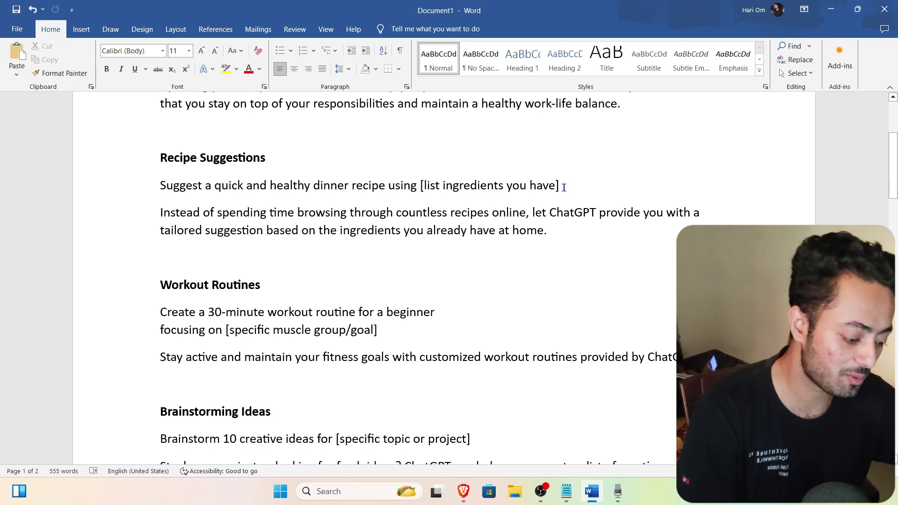
pyautogui.click(160, 186)
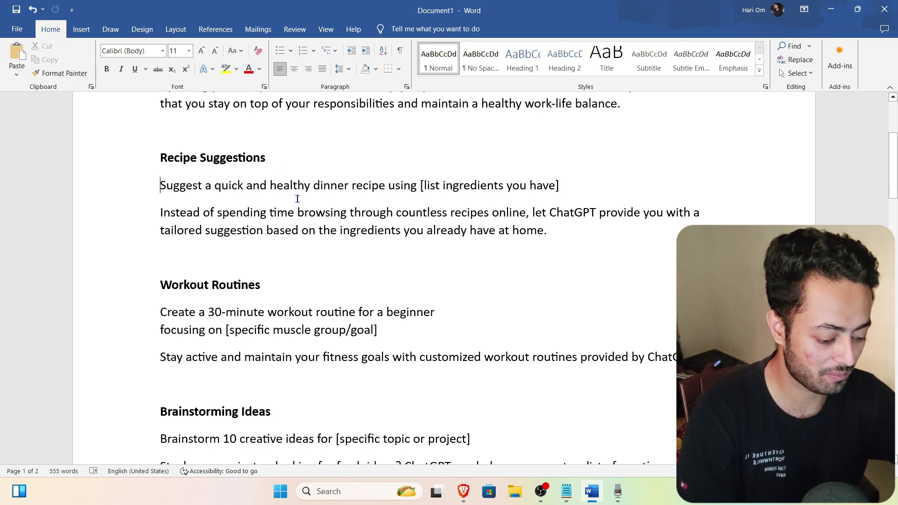
pyautogui.moveTo(161, 185); pyautogui.dragTo(567, 190)
pyautogui.hotkey('ctrl', 'c')
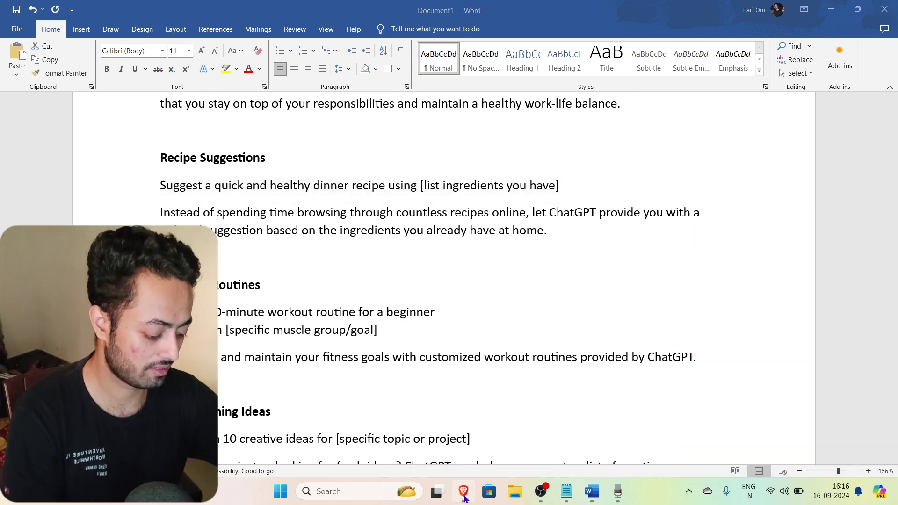
pyautogui.click(466, 500)
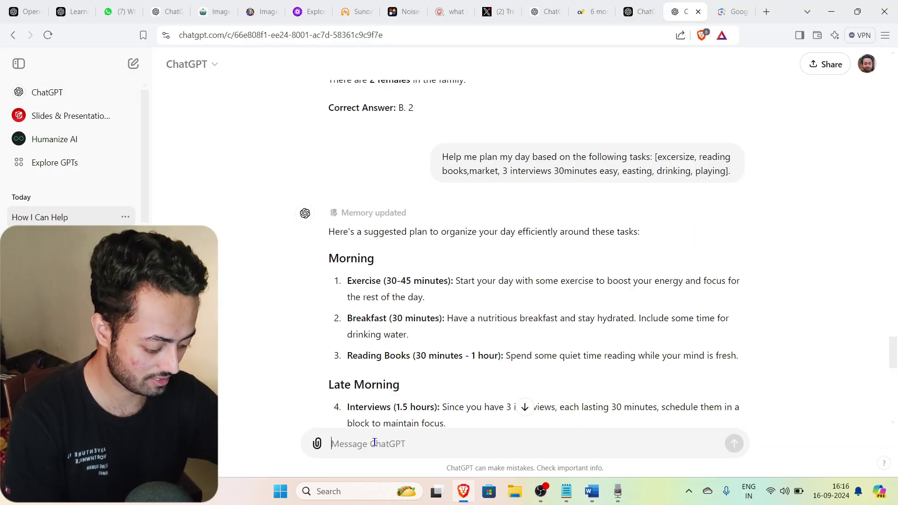
pyautogui.scroll(-10, 473, 310)
pyautogui.hotkey('ctrl', 'v')
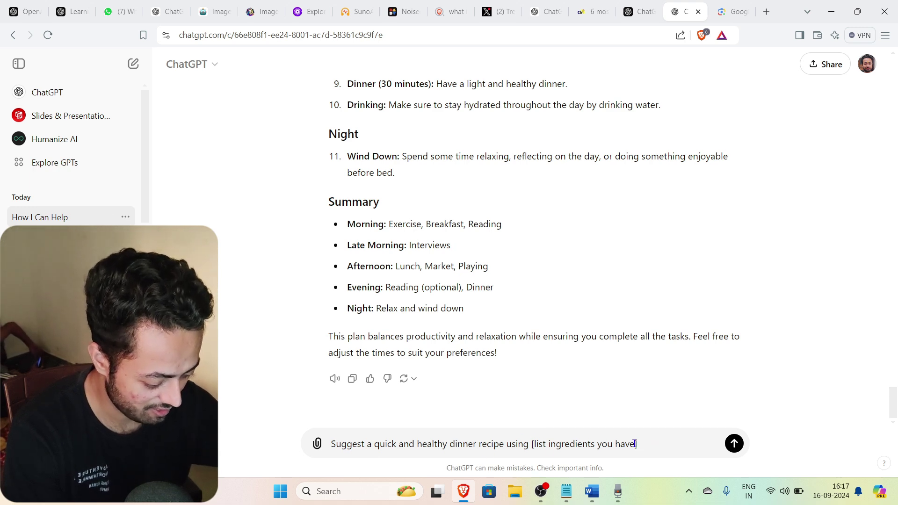
# Replace everything after "Suggest a quick" in the pasted prompt with "rasgulla making recipe".
pyautogui.moveTo(635, 444); pyautogui.dragTo(397, 442)
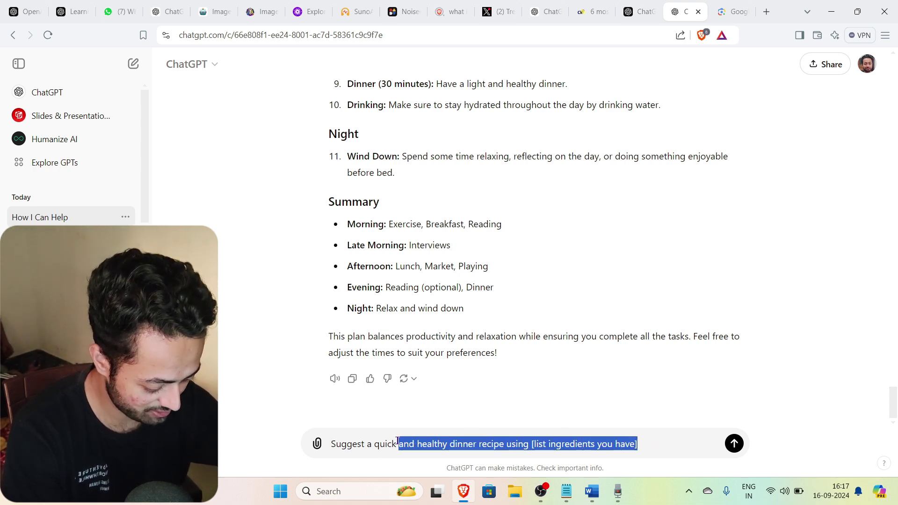
pyautogui.press('BackSpace')
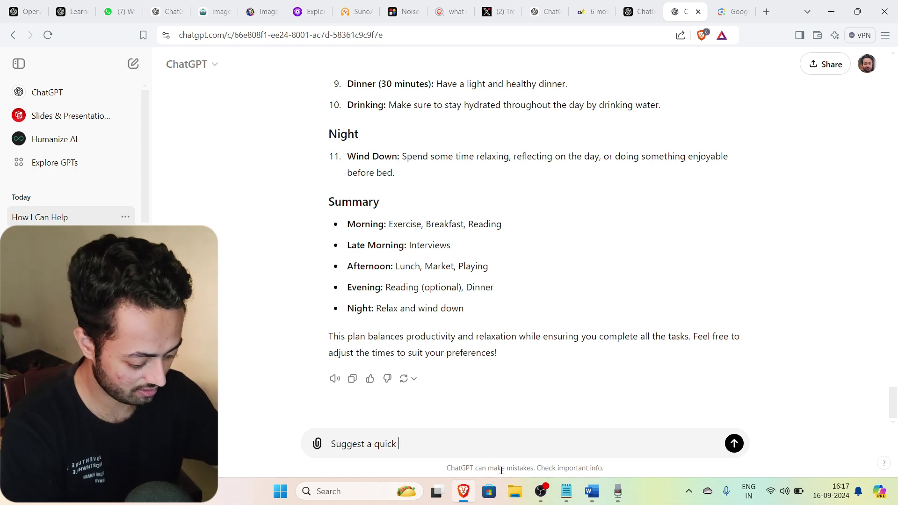
pyautogui.write('ras')
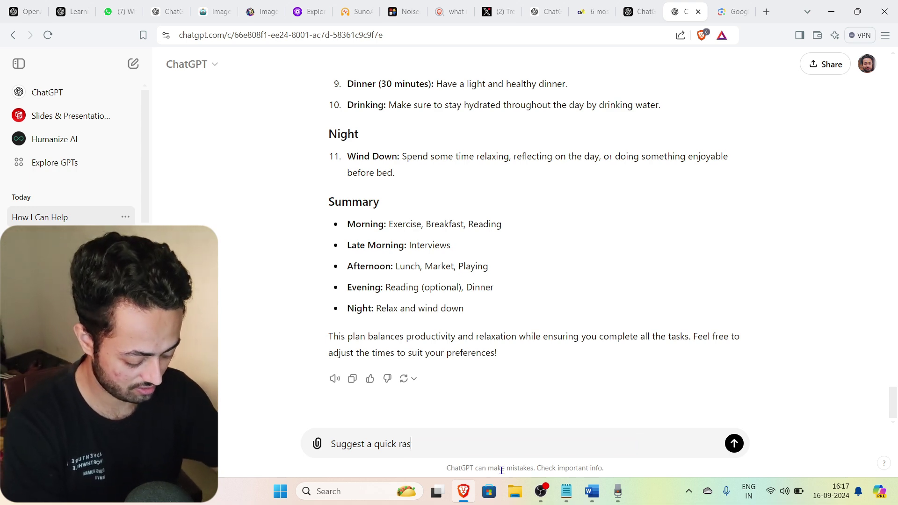
pyautogui.write('gulla maki')
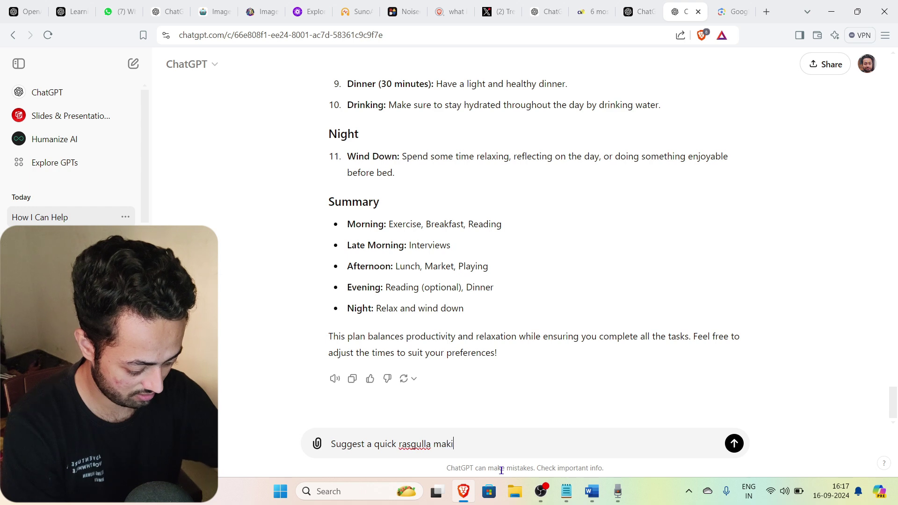
pyautogui.write('ng rece')
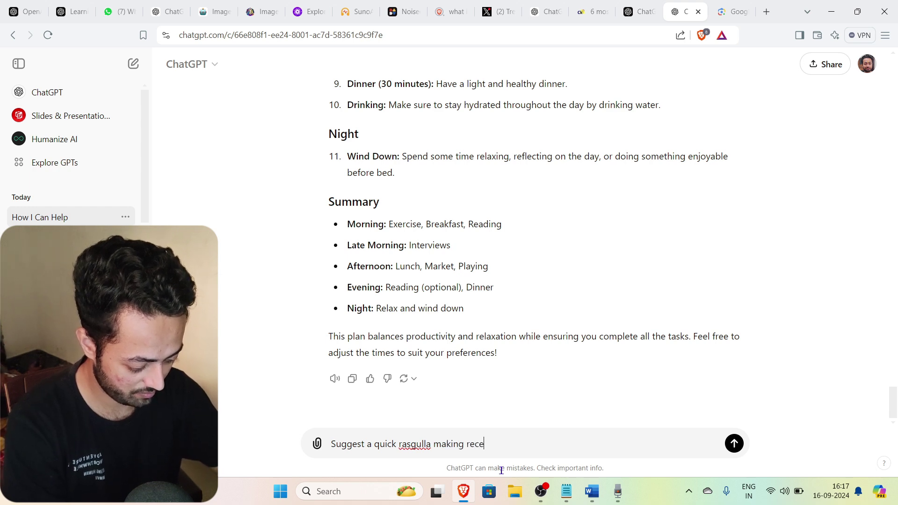
pyautogui.write('iple')
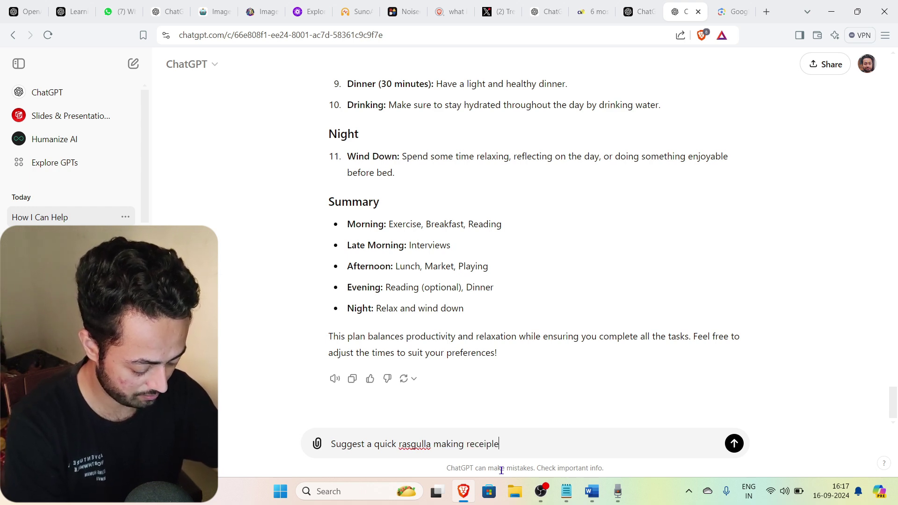
pyautogui.press('BackSpace')
pyautogui.write('e')
pyautogui.press('BackSpace')
pyautogui.press('BackSpace')
pyautogui.press('BackSpace')
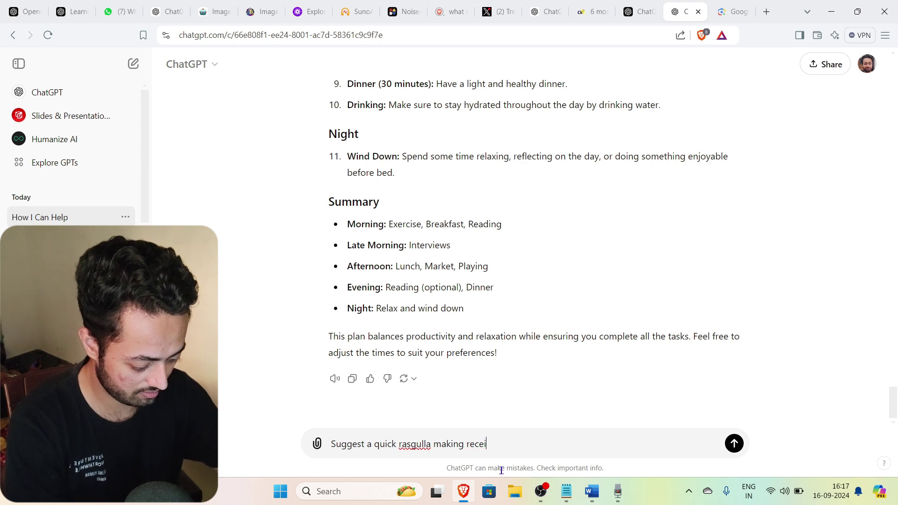
pyautogui.press('BackSpace')
pyautogui.write('e ')
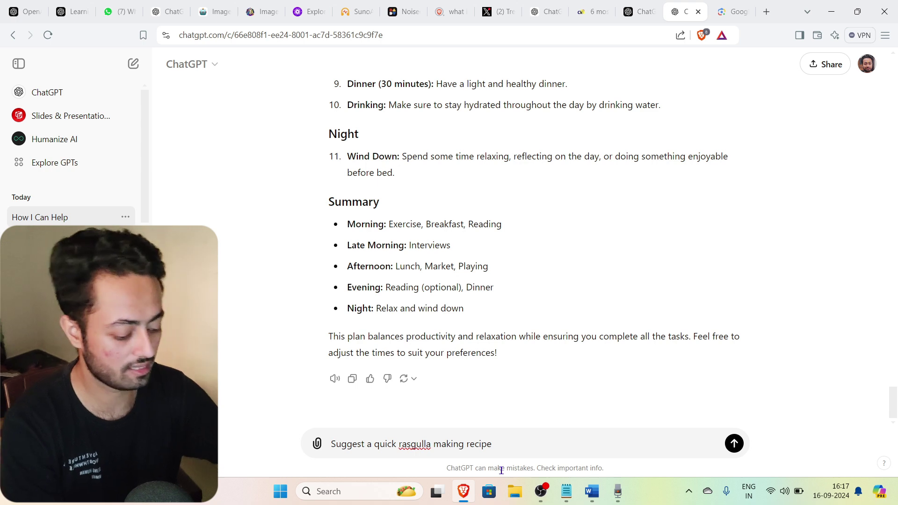
# Complete the rasgulla prompt with "step by step as I don't know cooking" and send it.
pyautogui.write('step a')
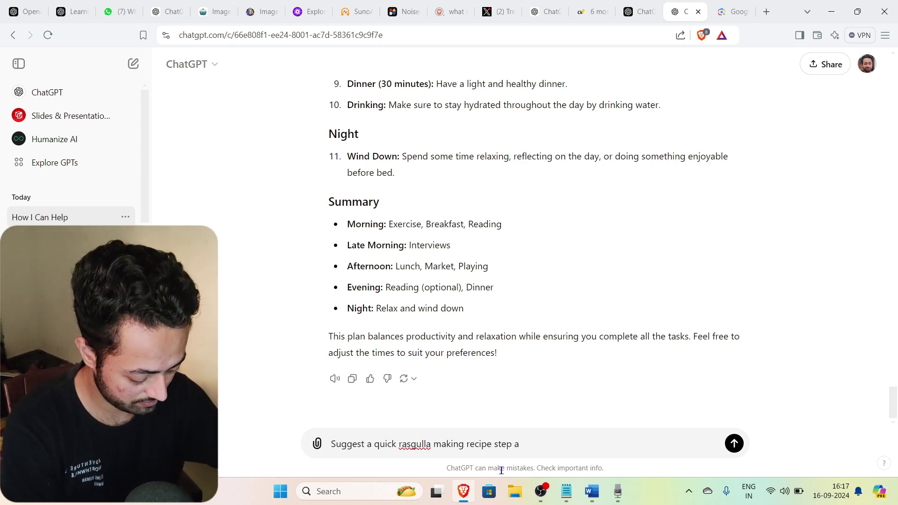
pyautogui.write('bby step')
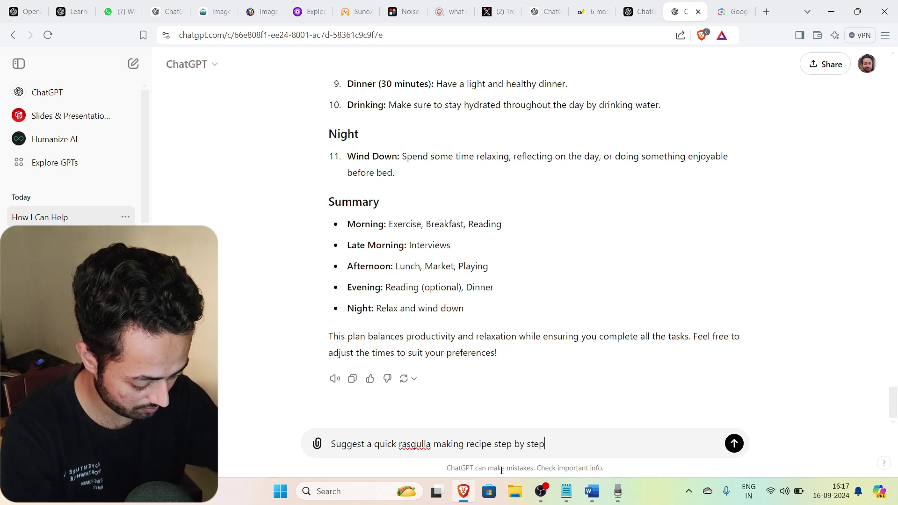
pyautogui.write(' as I am')
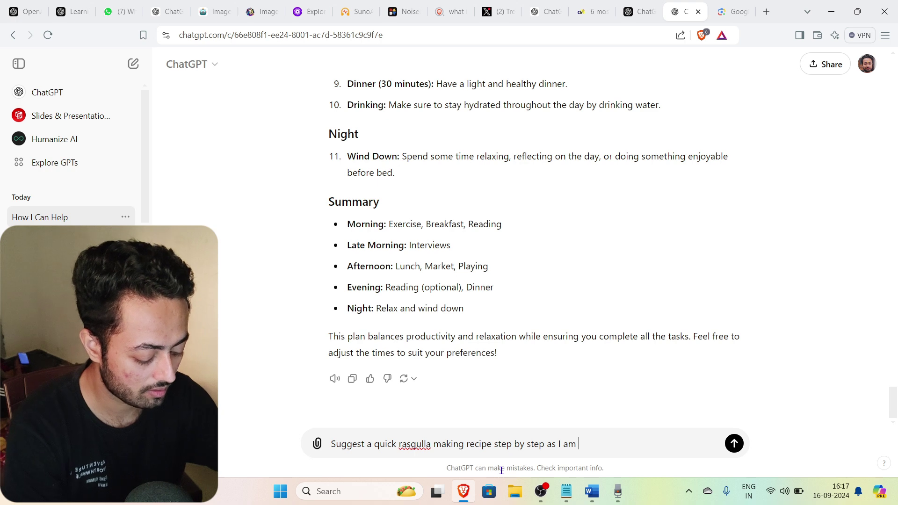
pyautogui.press('BackSpace')
pyautogui.press('BackSpace')
pyautogui.press('BackSpace')
pyautogui.write('don')
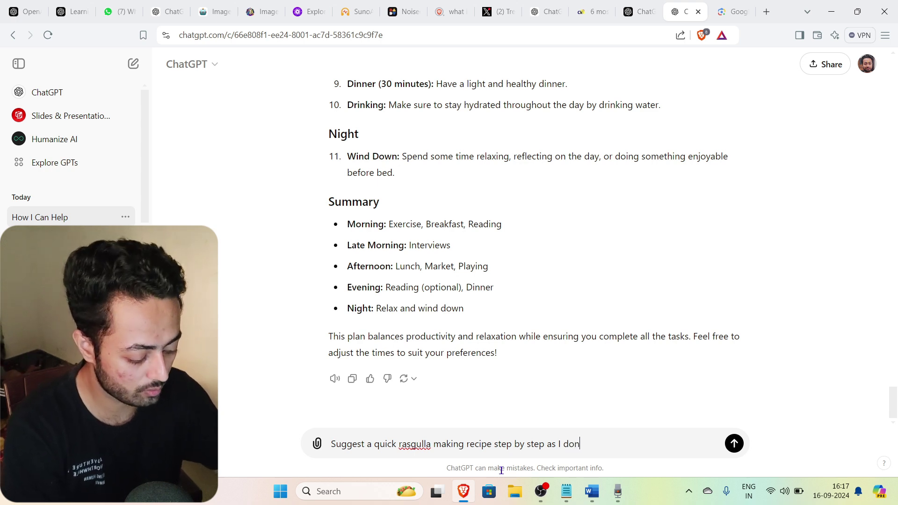
pyautogui.write("'t know ")
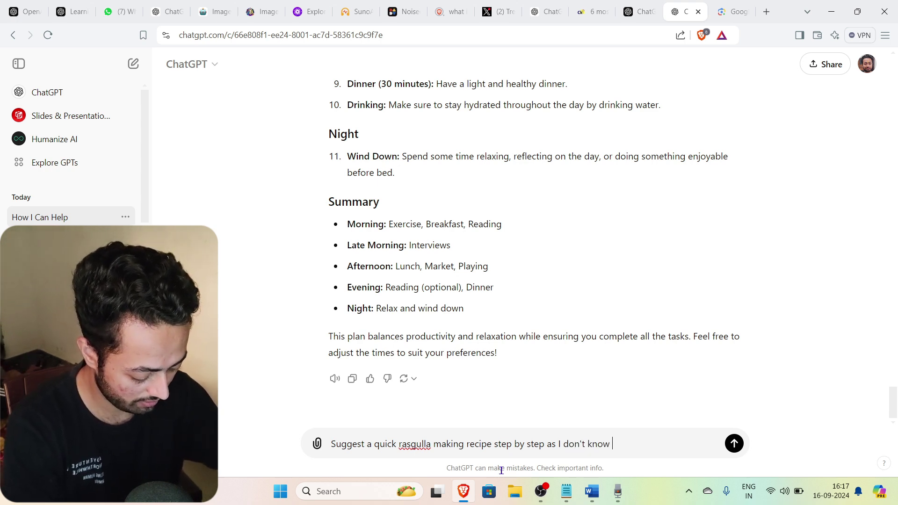
pyautogui.write('cooking')
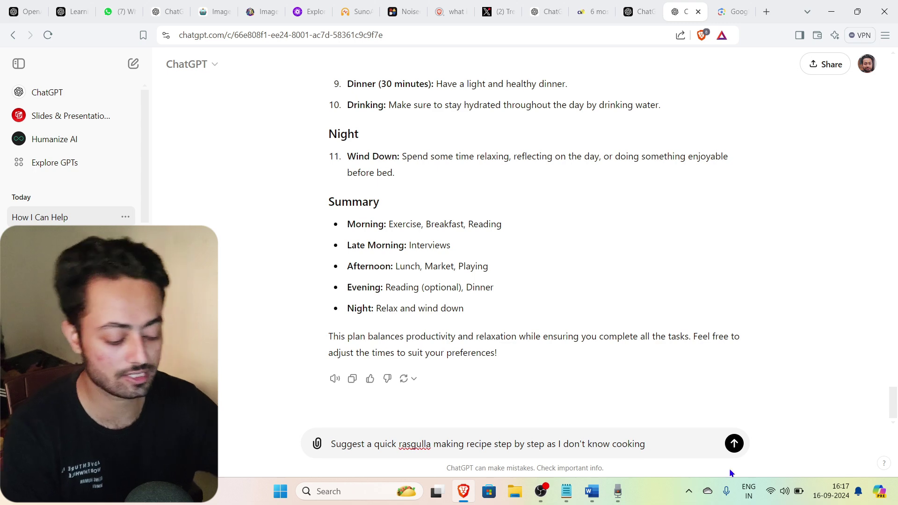
pyautogui.press('Return')
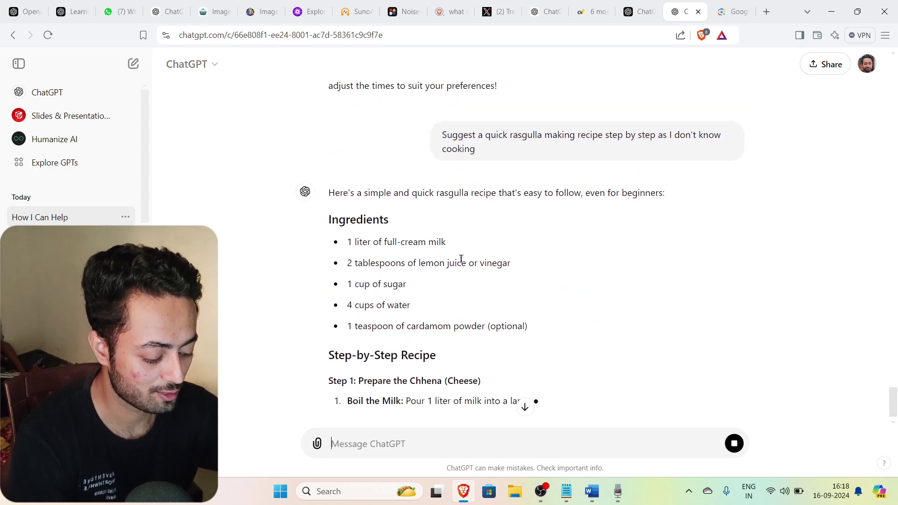
# Review the rasgulla recipe from the ingredients list through preparing, kneading and syrup steps to finishing and serving.
pyautogui.scroll(1, 461, 258)
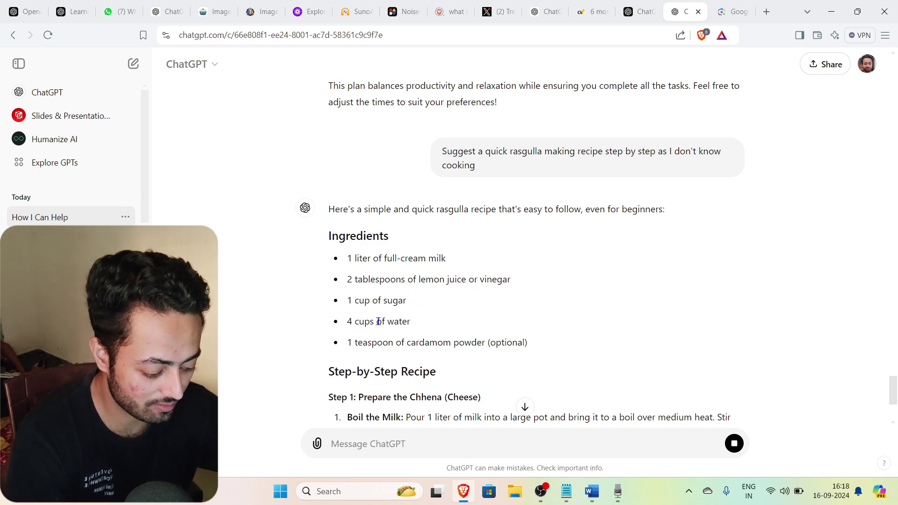
pyautogui.scroll(-2, 433, 320)
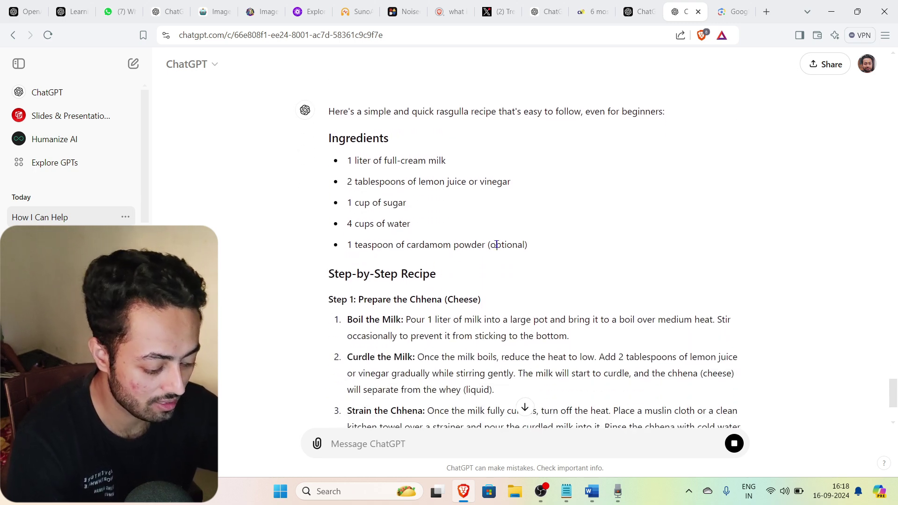
pyautogui.scroll(-3, 421, 335)
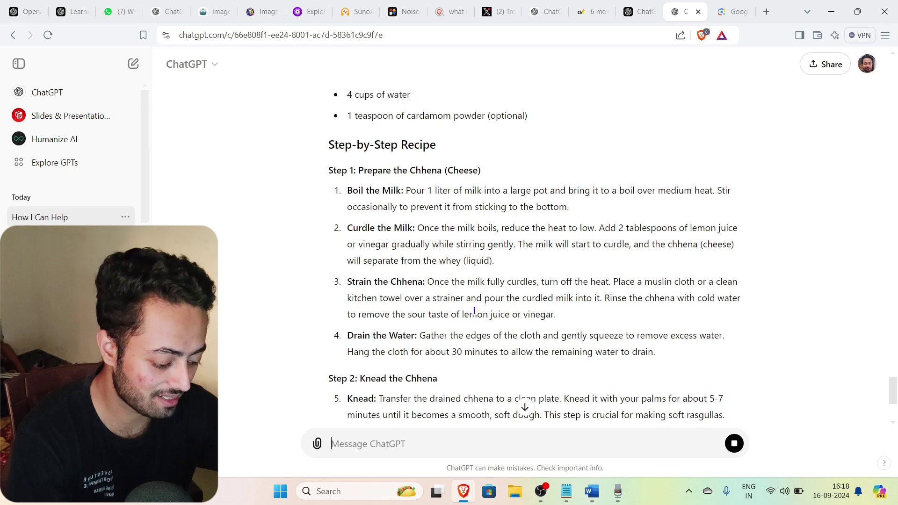
pyautogui.scroll(-3, 474, 310)
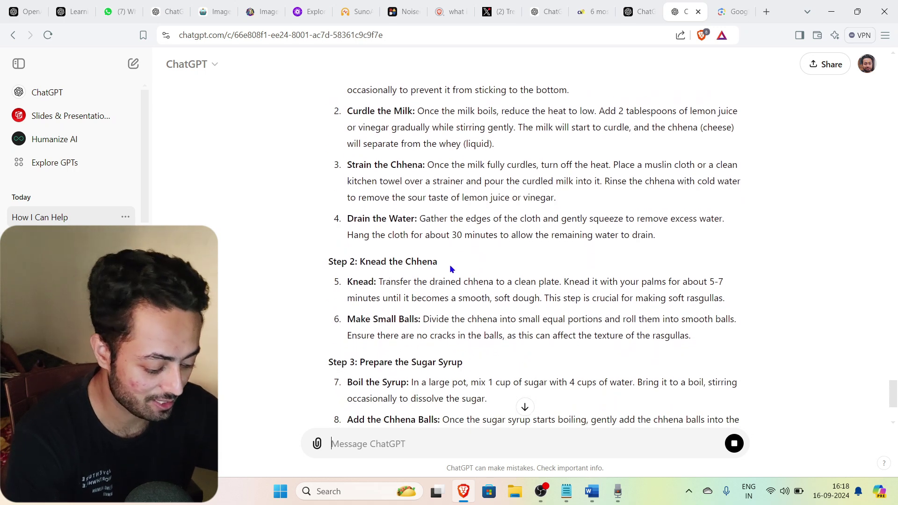
pyautogui.scroll(-4, 473, 303)
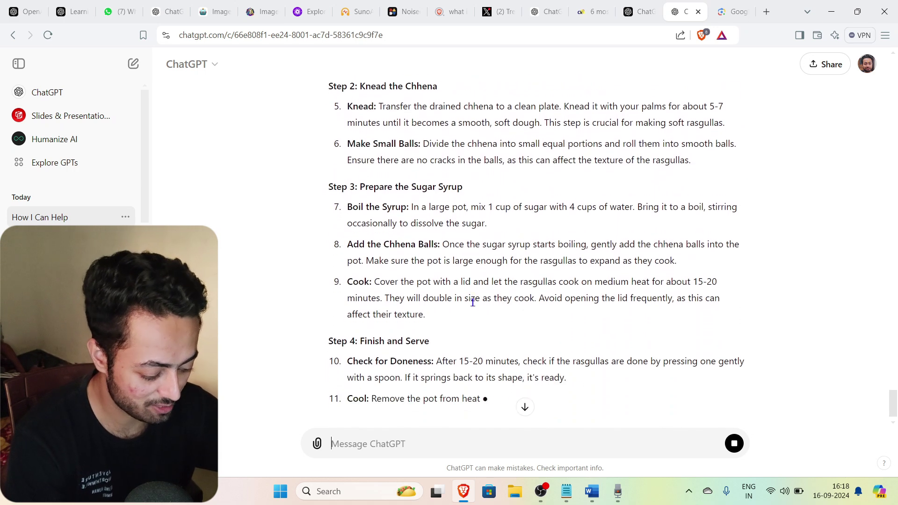
pyautogui.scroll(-3, 472, 302)
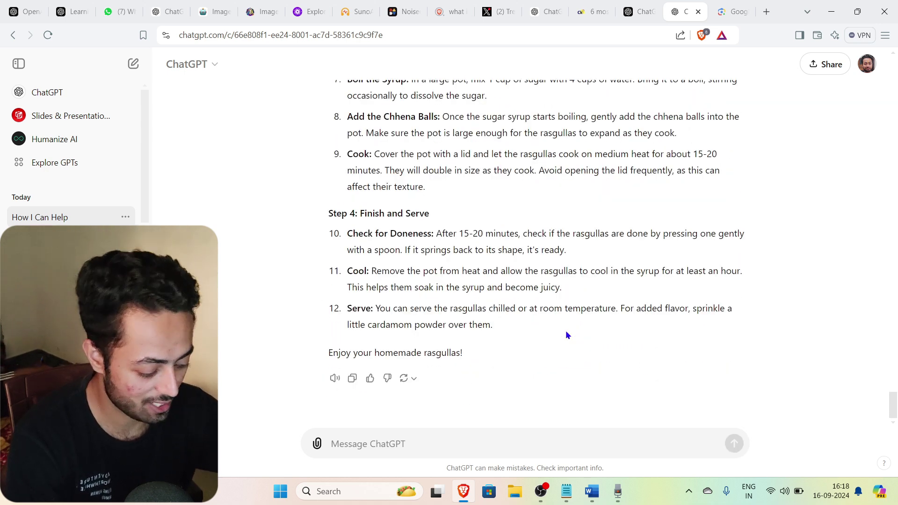
pyautogui.scroll(10, 566, 330)
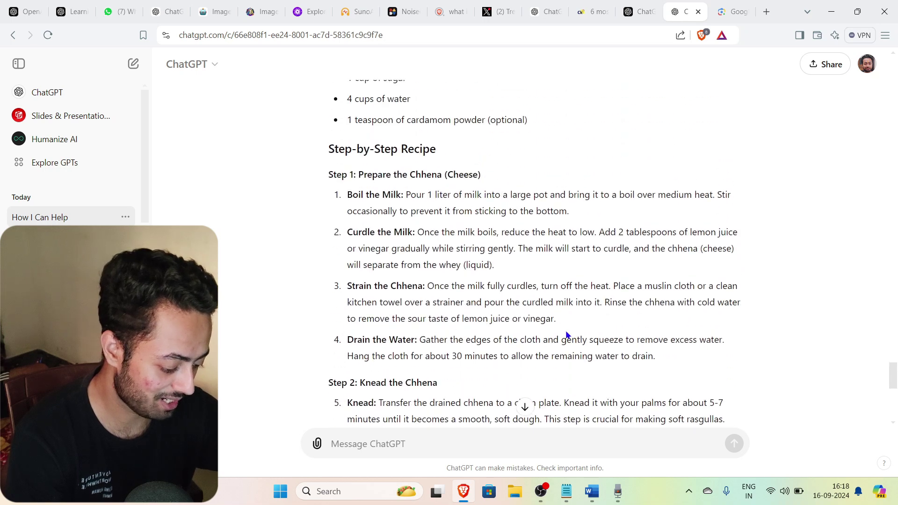
pyautogui.scroll(-7, 566, 330)
pyautogui.scroll(-3, 565, 330)
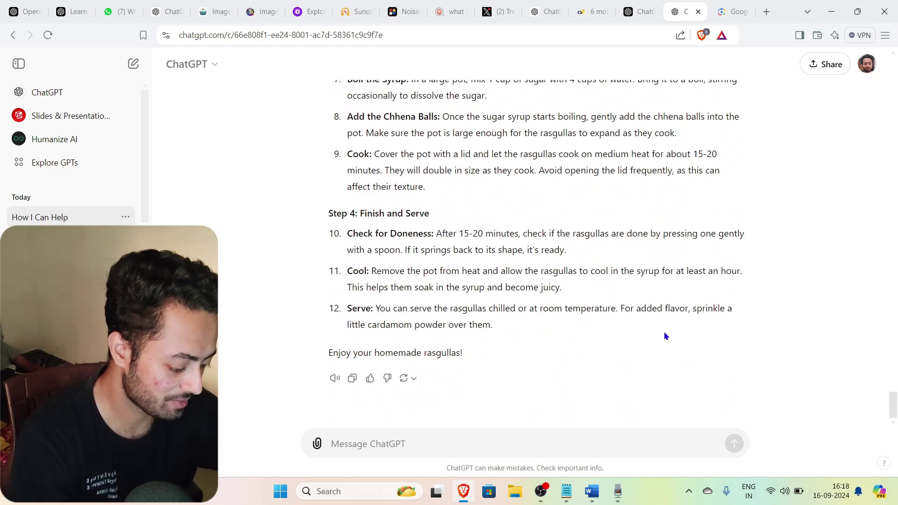
# Switch to the Word document and look up the Brainstorming Ideas prompt.
pyautogui.click(592, 491)
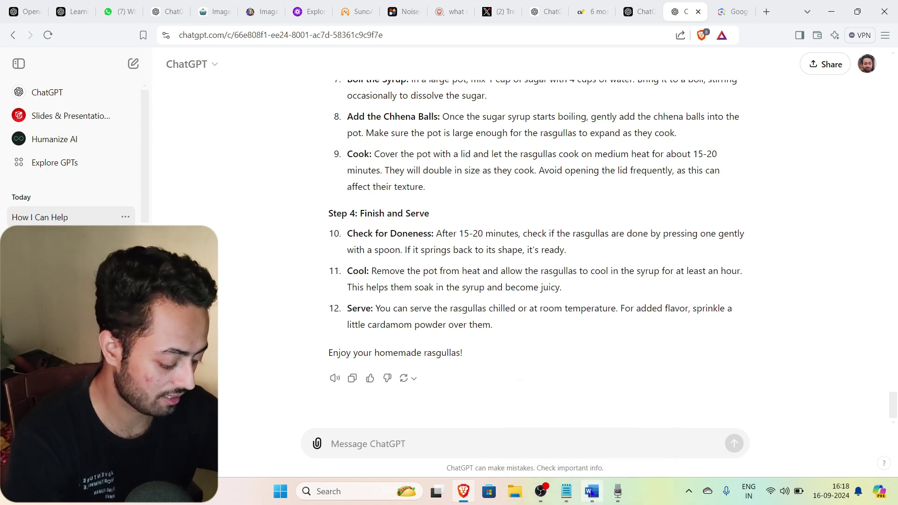
pyautogui.scroll(-4, 420, 328)
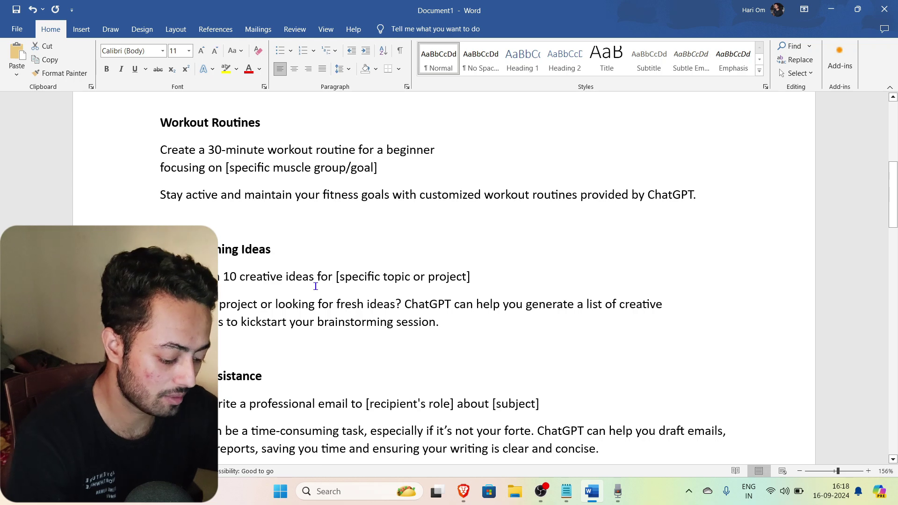
pyautogui.scroll(-3, 316, 286)
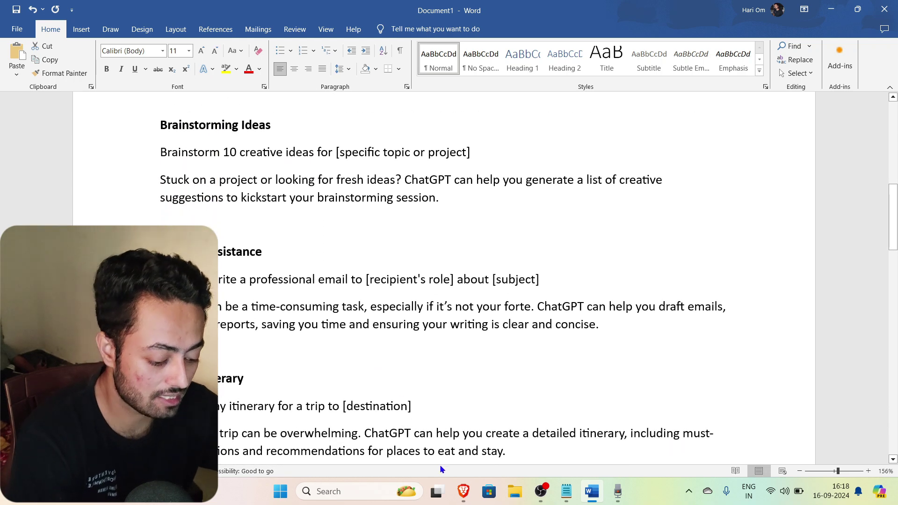
# In ChatGPT in Brave, send "suggest me top 10 machine learning project ideas that are unique and can be implemented".
pyautogui.click(464, 487)
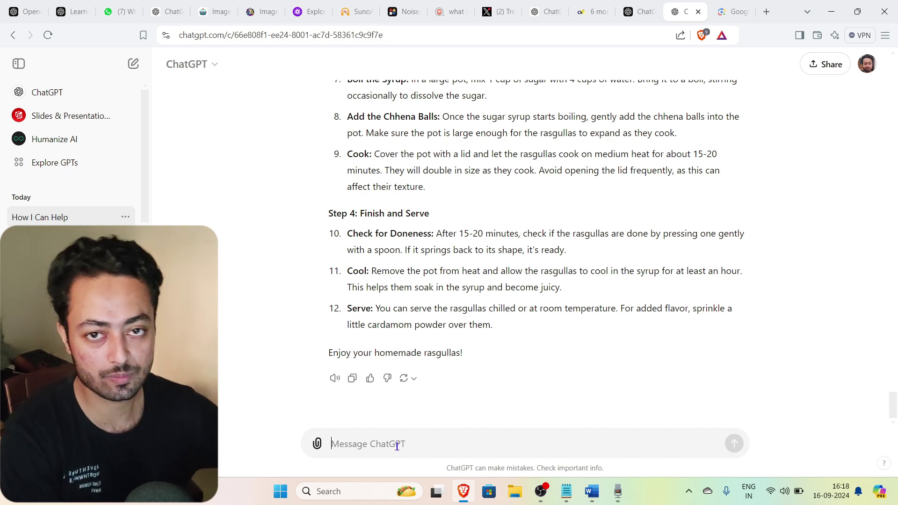
pyautogui.write('suggest me top 10 machine lea')
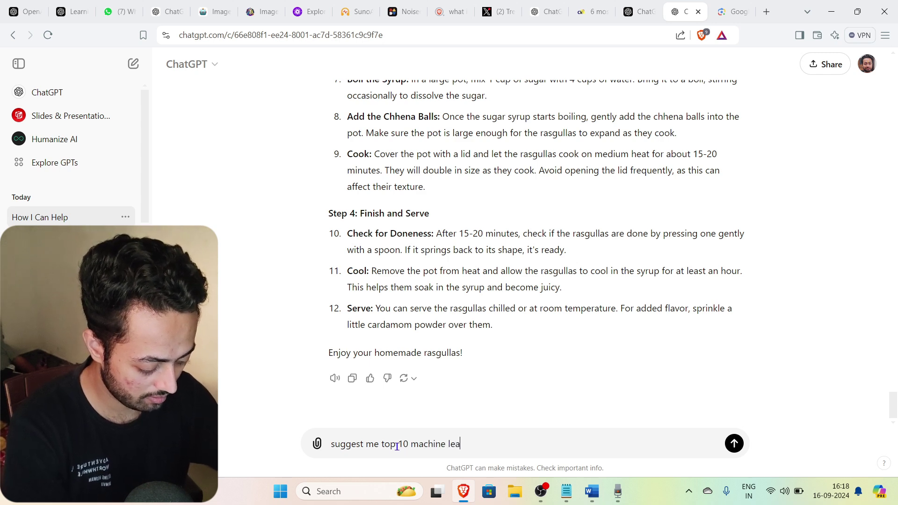
pyautogui.write('rning pro')
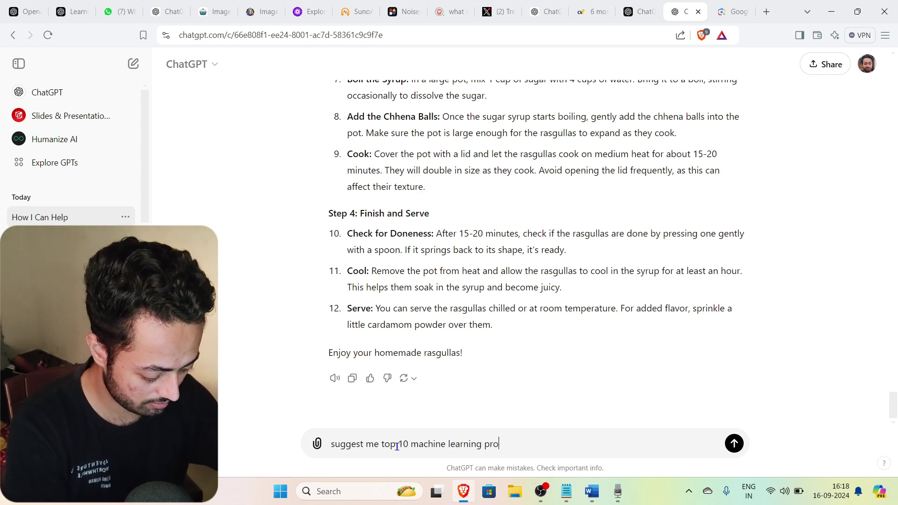
pyautogui.write('ject idead')
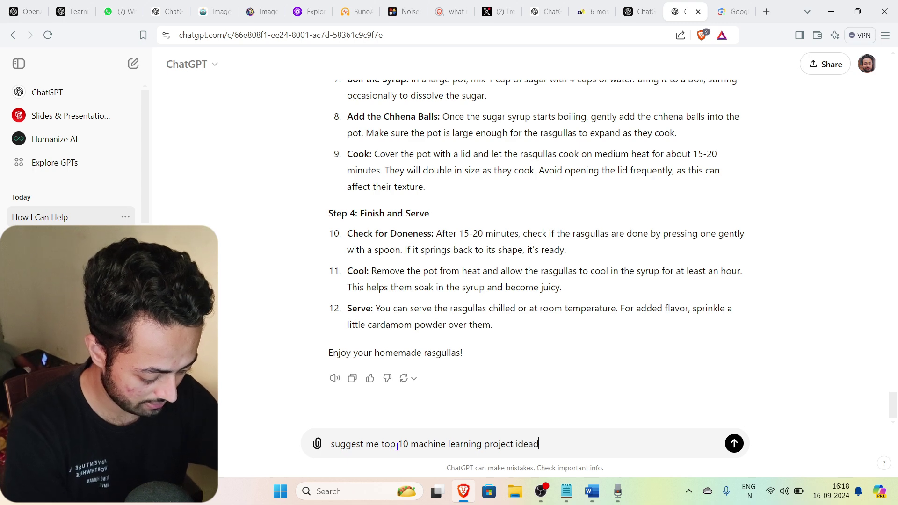
pyautogui.press('BackSpace')
pyautogui.write('s that are unique and can be implemented')
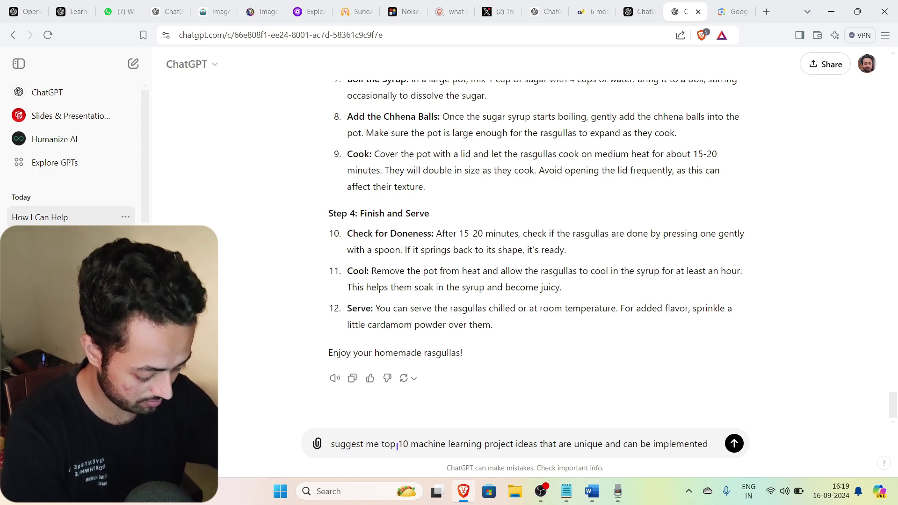
pyautogui.press('Return')
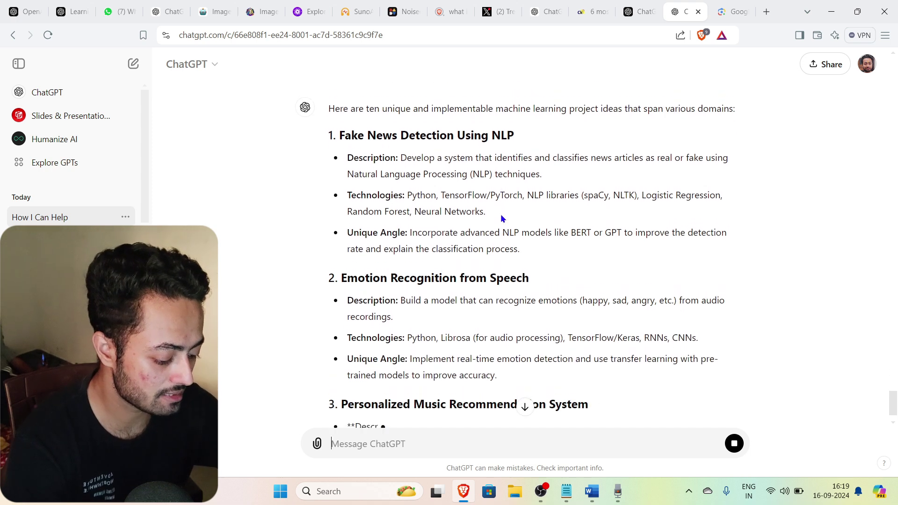
# Review the ten machine learning project ideas, including each one's description, technologies and unique angle.
pyautogui.scroll(2, 501, 218)
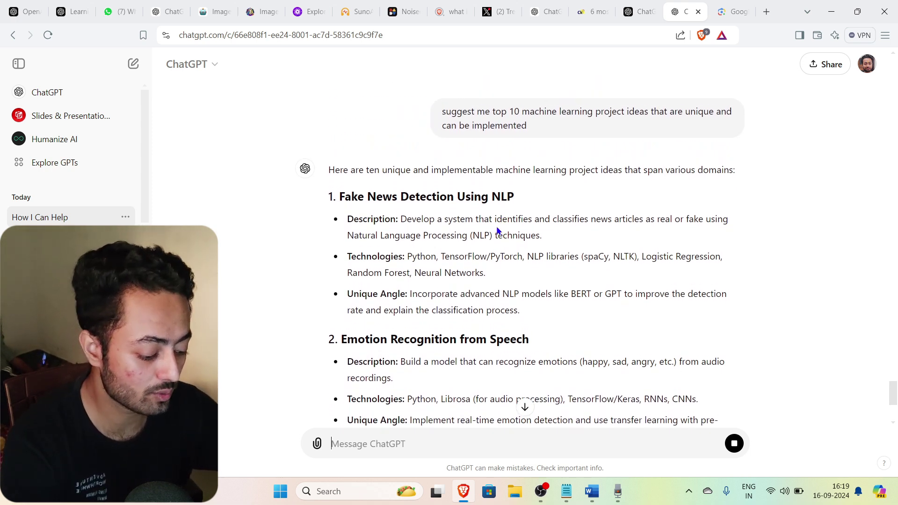
pyautogui.scroll(-3, 480, 324)
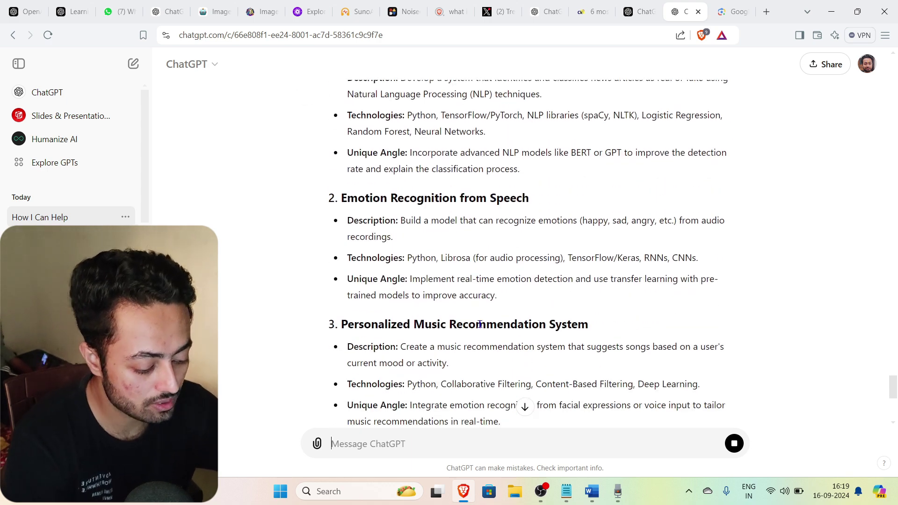
pyautogui.scroll(-2, 480, 324)
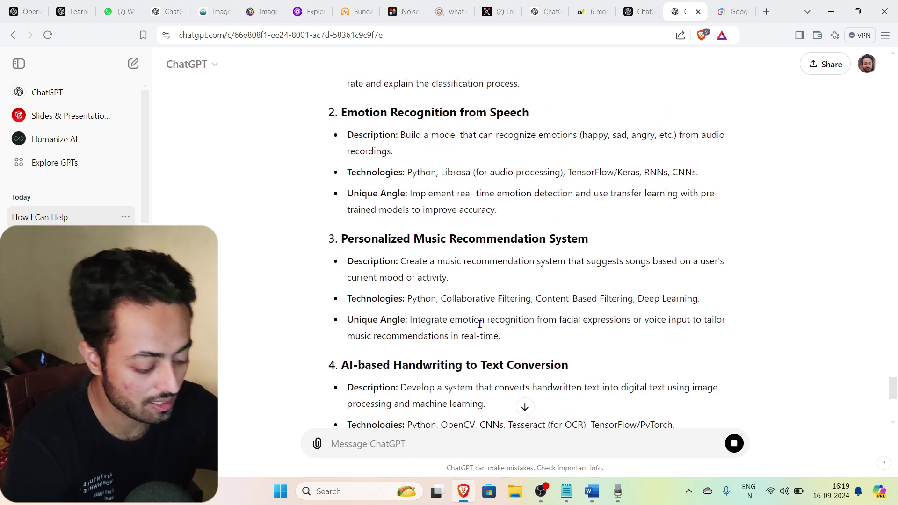
pyautogui.scroll(-4, 480, 324)
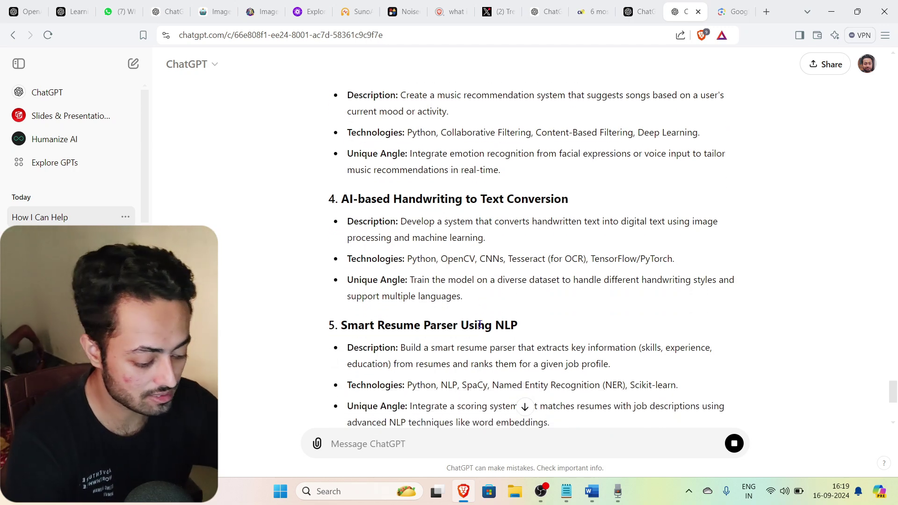
pyautogui.scroll(-3, 479, 324)
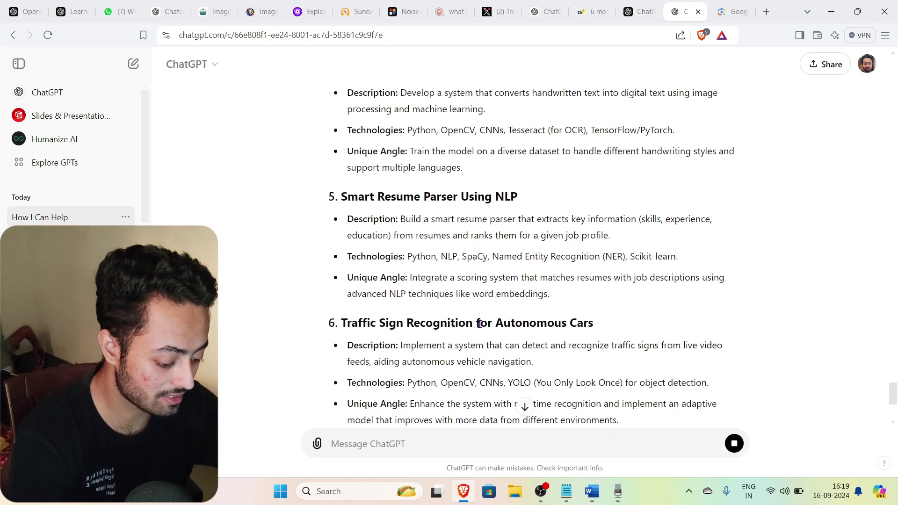
pyautogui.scroll(-3, 479, 324)
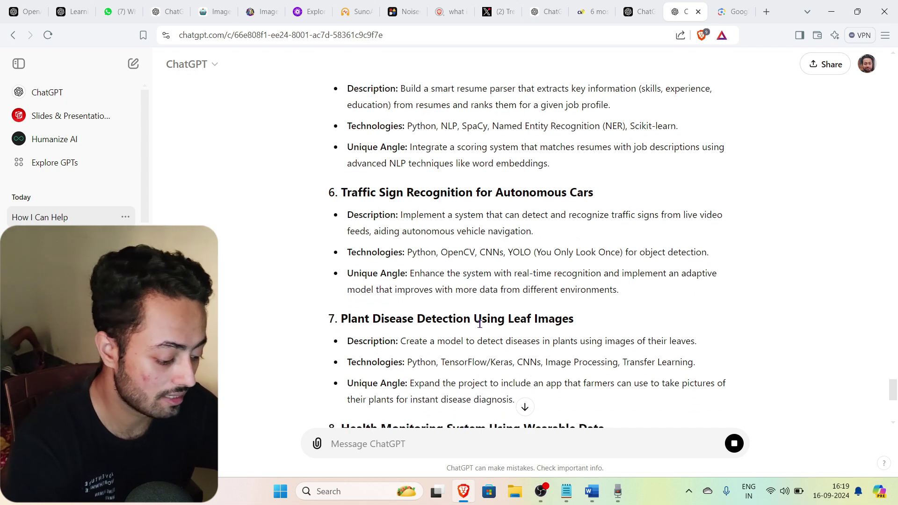
pyautogui.scroll(-9, 479, 324)
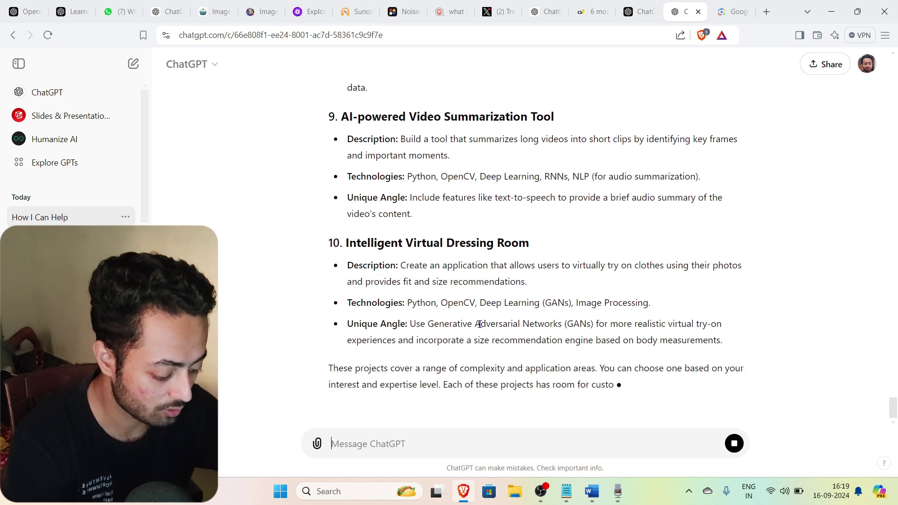
pyautogui.scroll(3, 481, 327)
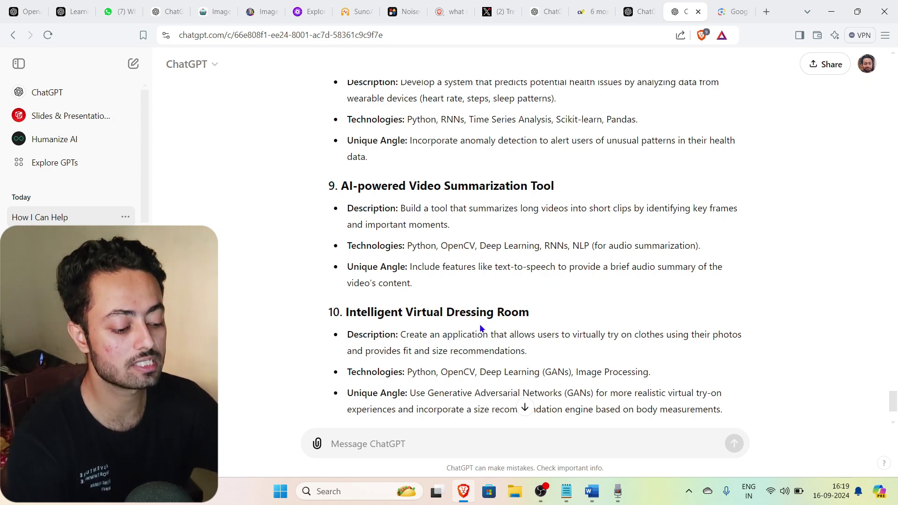
pyautogui.scroll(4, 480, 328)
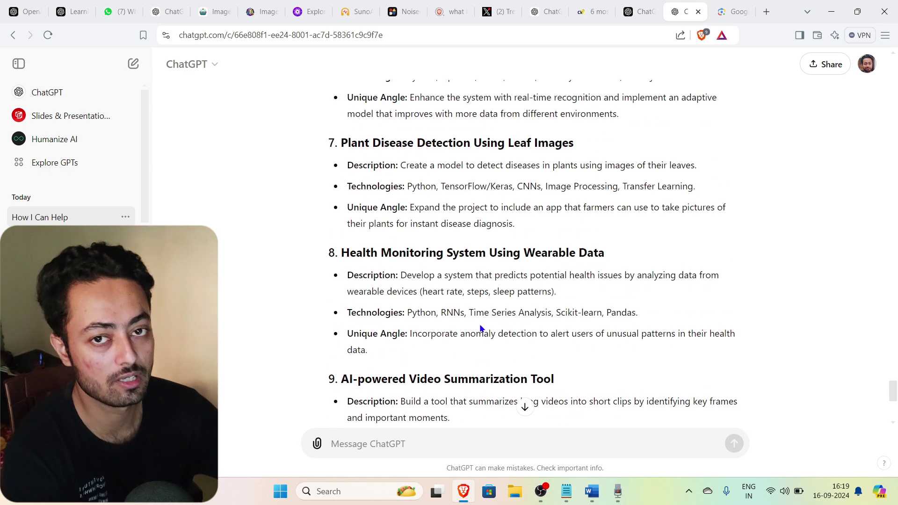
# Copy the professional email prompt under Writing Assistance in the Word document and paste it into the ChatGPT message in Brave.
pyautogui.click(592, 492)
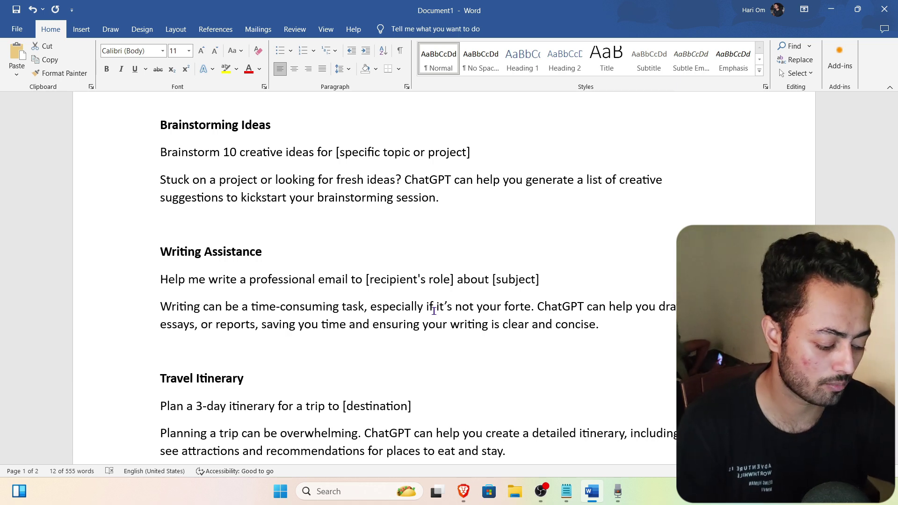
pyautogui.scroll(-3, 322, 315)
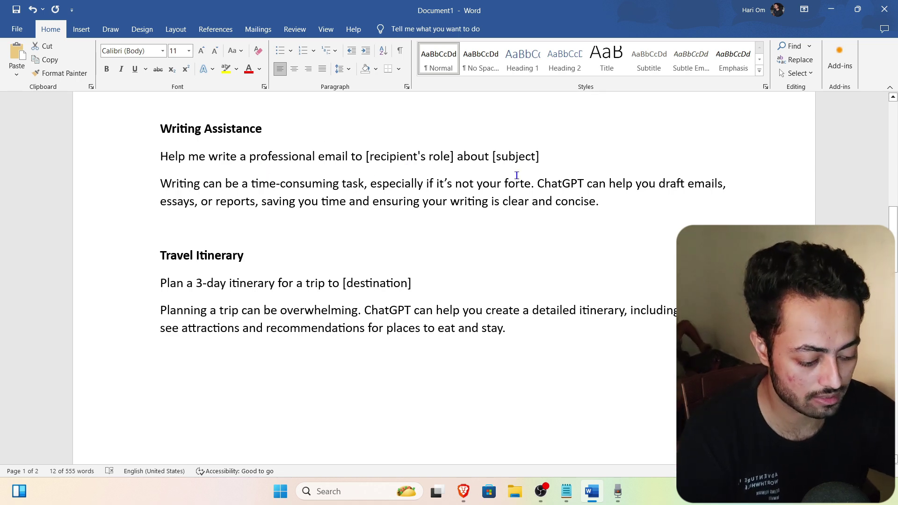
pyautogui.moveTo(545, 156); pyautogui.dragTo(160, 155)
pyautogui.hotkey('ctrl', 'c')
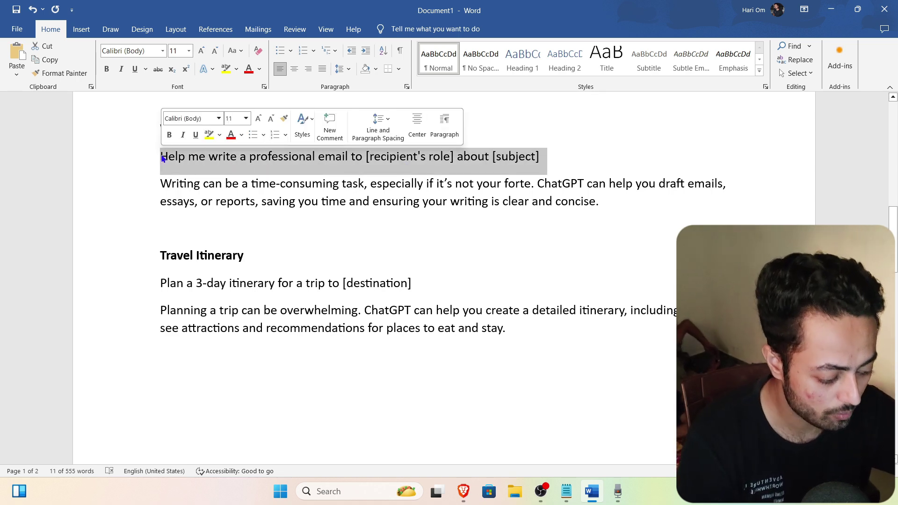
pyautogui.hotkey('alt', 'Tab')
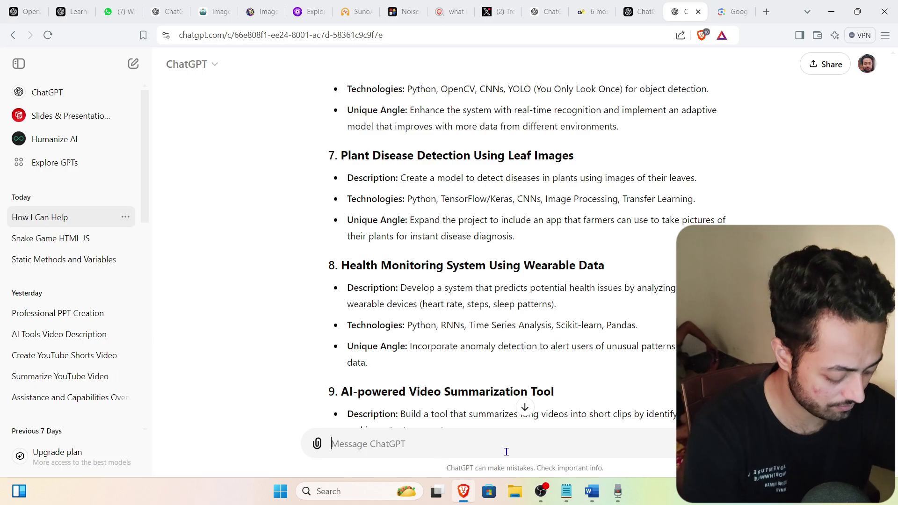
pyautogui.hotkey('ctrl', 'v')
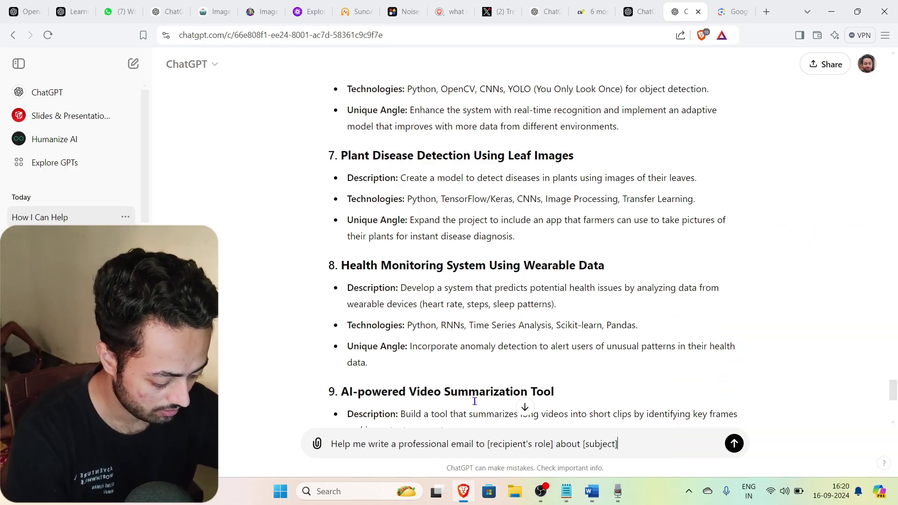
pyautogui.scroll(-7, 465, 338)
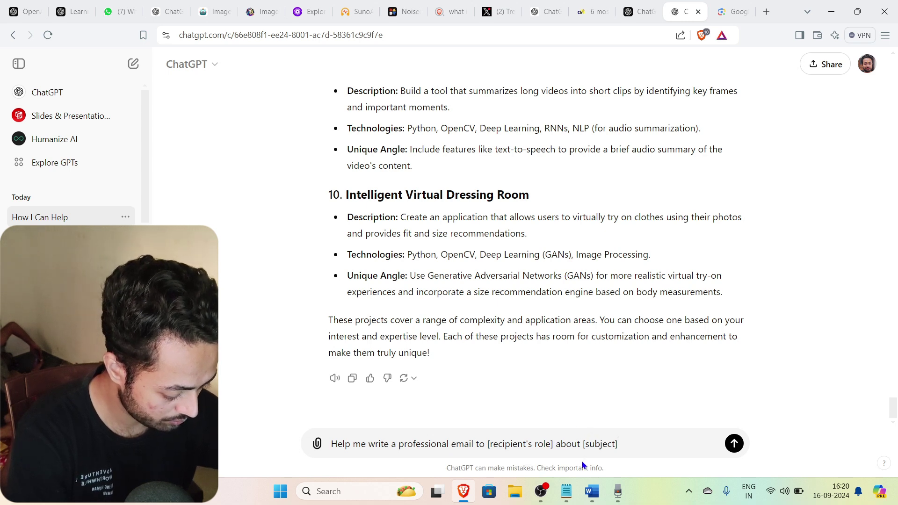
# Replace the "recipient's role" placeholder inside its brackets with "HR" in the pasted email prompt.
pyautogui.press('Left')
pyautogui.press('Left')
pyautogui.press('Left')
pyautogui.press('Left')
pyautogui.press('Left')
pyautogui.press('Left')
pyautogui.press('Left')
pyautogui.press('Left')
pyautogui.press('Left')
pyautogui.press('Left')
pyautogui.press('Left')
pyautogui.press('Left')
pyautogui.press('Left')
pyautogui.press('Left')
pyautogui.press('Left')
pyautogui.press('Left')
pyautogui.press('Left')
pyautogui.press('BackSpace')
pyautogui.press('BackSpace')
pyautogui.press('BackSpace')
pyautogui.press('BackSpace')
pyautogui.press('BackSpace')
pyautogui.press('BackSpace')
pyautogui.press('BackSpace')
pyautogui.press('BackSpace')
pyautogui.press('BackSpace')
pyautogui.press('BackSpace')
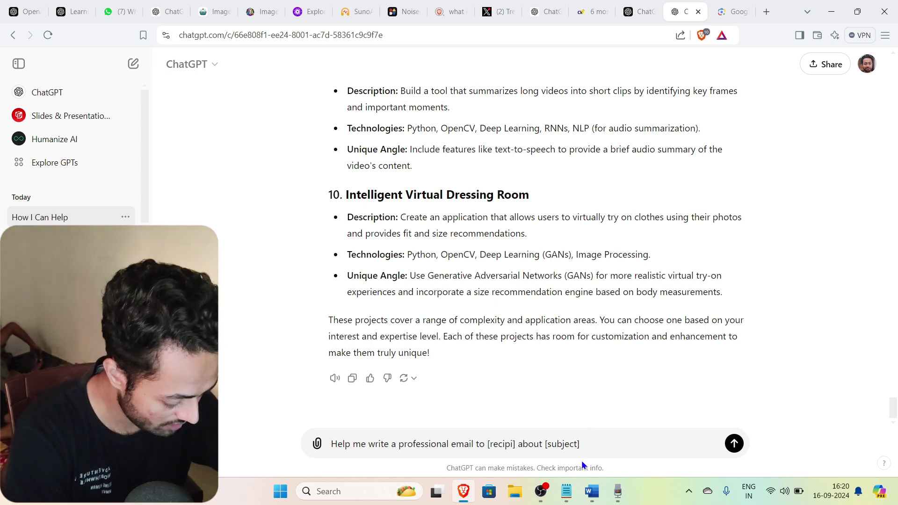
pyautogui.press('BackSpace')
pyautogui.press('BackSpace')
pyautogui.press('BackSpace')
pyautogui.press('BackSpace')
pyautogui.press('BackSpace')
pyautogui.press('BackSpace')
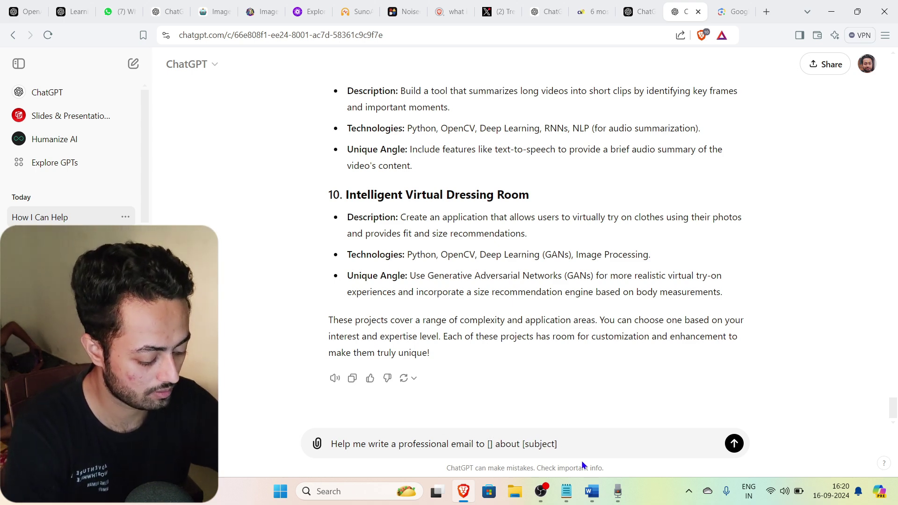
pyautogui.write('HR')
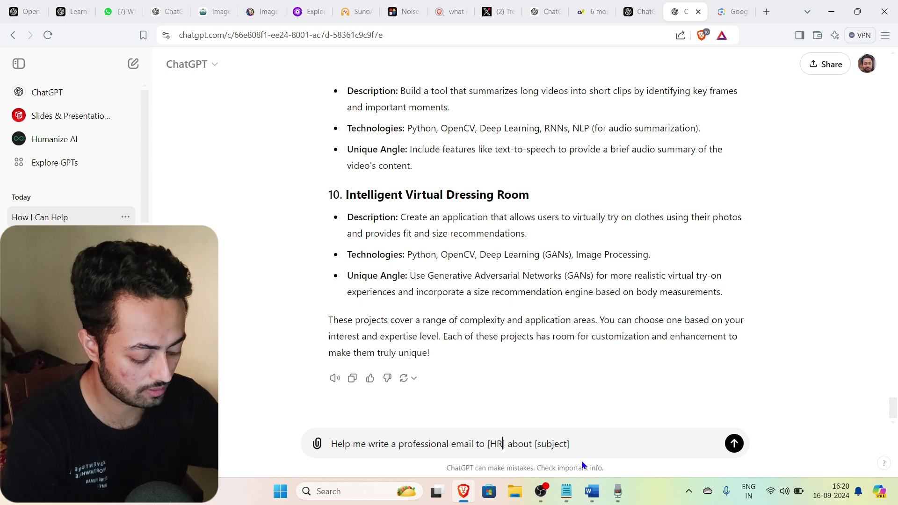
# Replace the "subject" placeholder inside its brackets with "Job Opening" and send the email prompt.
pyautogui.press('End')
pyautogui.press('Left')
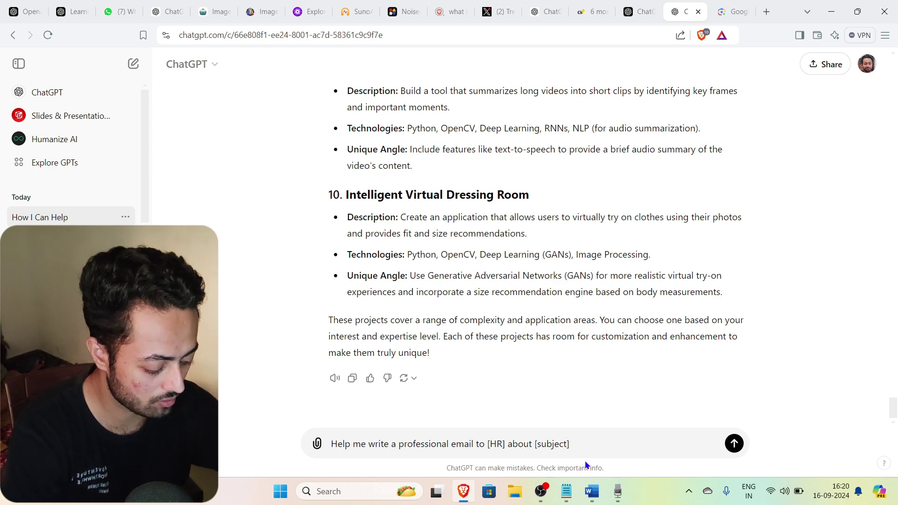
pyautogui.press('BackSpace')
pyautogui.press('BackSpace')
pyautogui.write('Job')
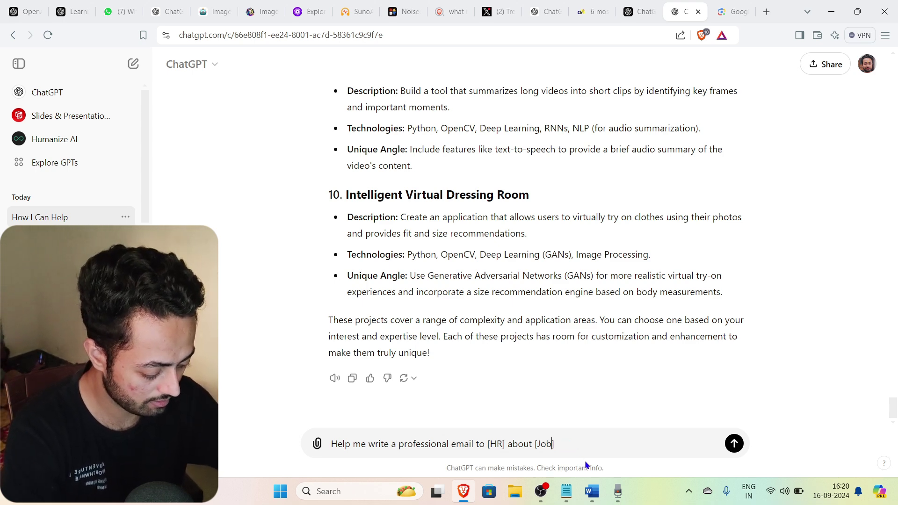
pyautogui.write(' Opening')
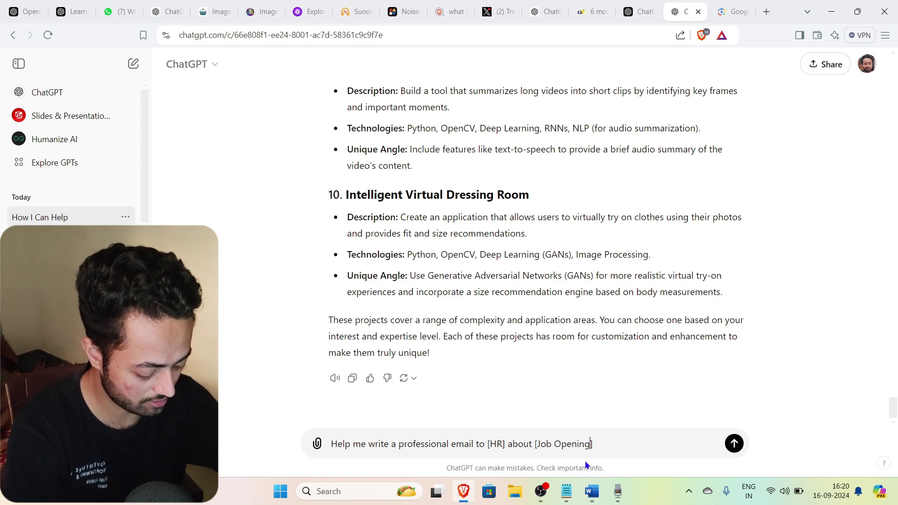
pyautogui.press('Return')
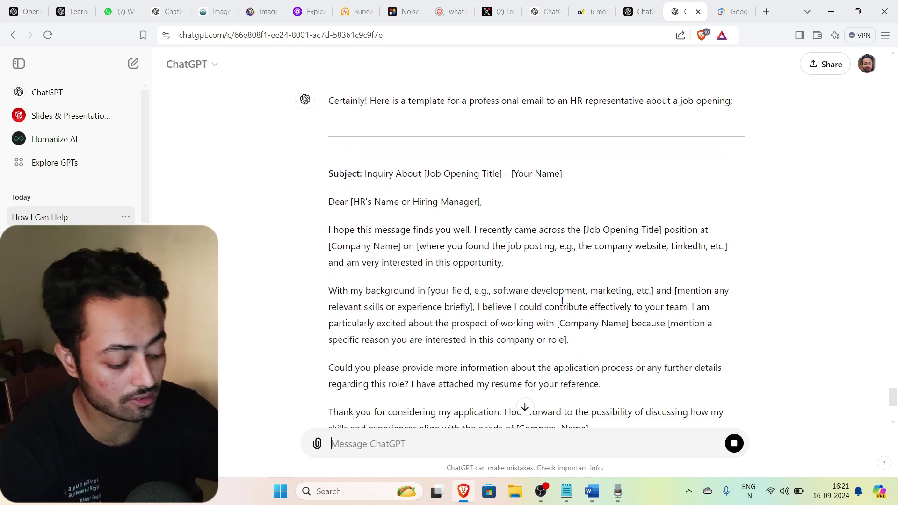
# Review the generated HR email template from the subject line and greeting through the body to the closing.
pyautogui.scroll(1, 548, 242)
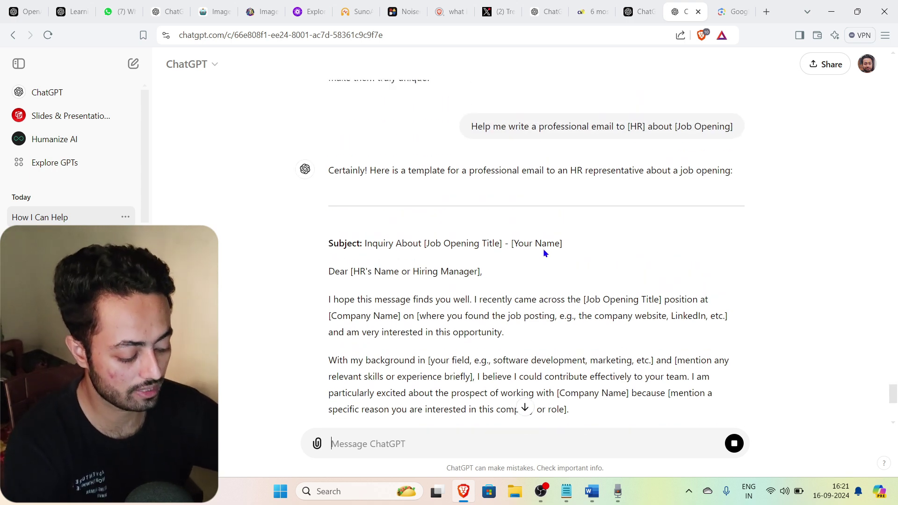
pyautogui.scroll(-3, 543, 249)
pyautogui.scroll(1, 533, 305)
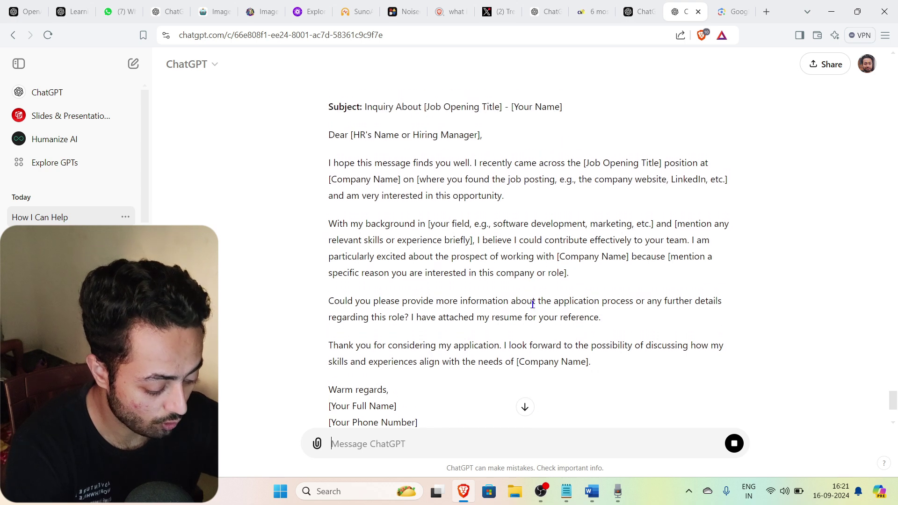
pyautogui.scroll(-3, 532, 304)
pyautogui.scroll(2, 534, 306)
pyautogui.scroll(2, 533, 307)
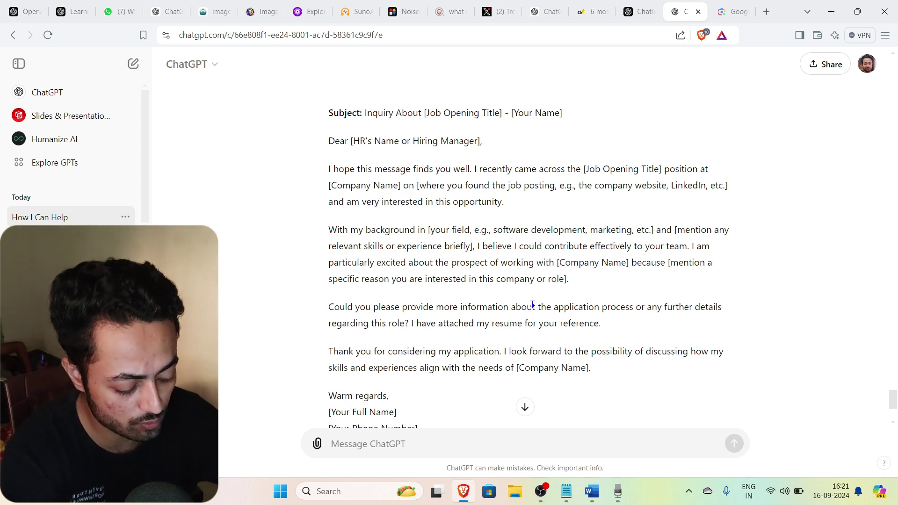
pyautogui.scroll(1, 533, 305)
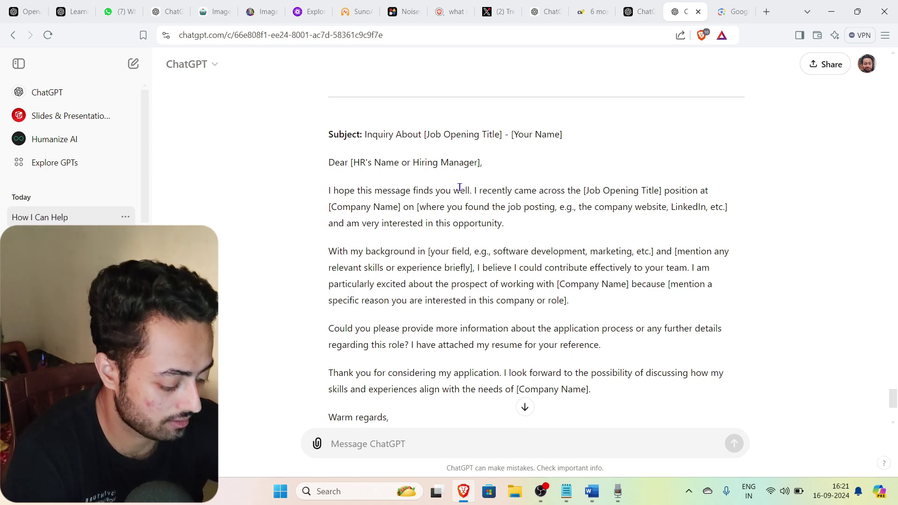
# Reread the HR email template's placeholders, sign-off details and closing advice on personalizing it.
pyautogui.scroll(-1, 478, 298)
pyautogui.scroll(-1, 478, 298)
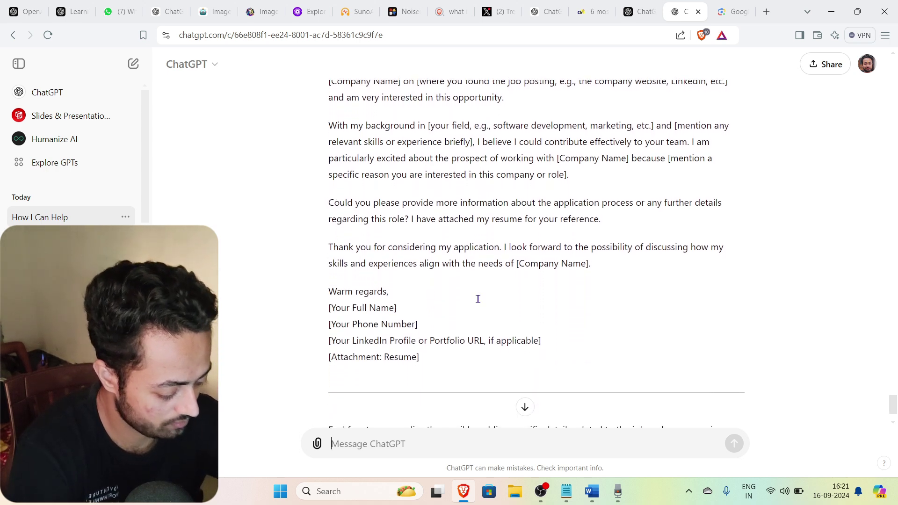
pyautogui.scroll(1, 478, 299)
pyautogui.scroll(1, 478, 299)
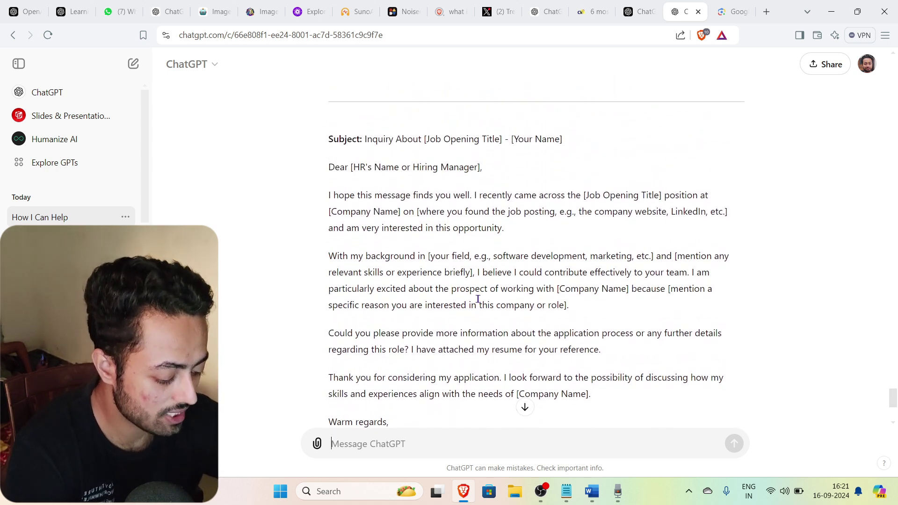
pyautogui.scroll(-2, 478, 298)
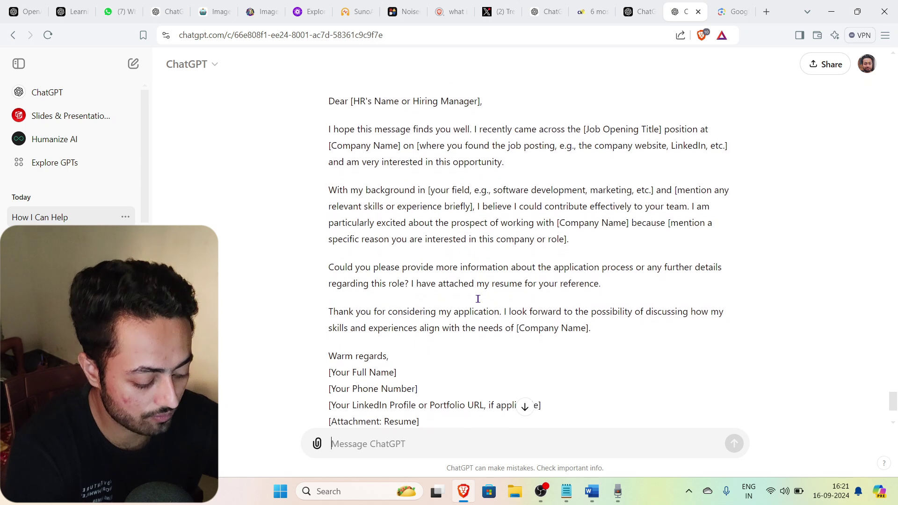
pyautogui.scroll(1, 478, 302)
pyautogui.scroll(3, 478, 300)
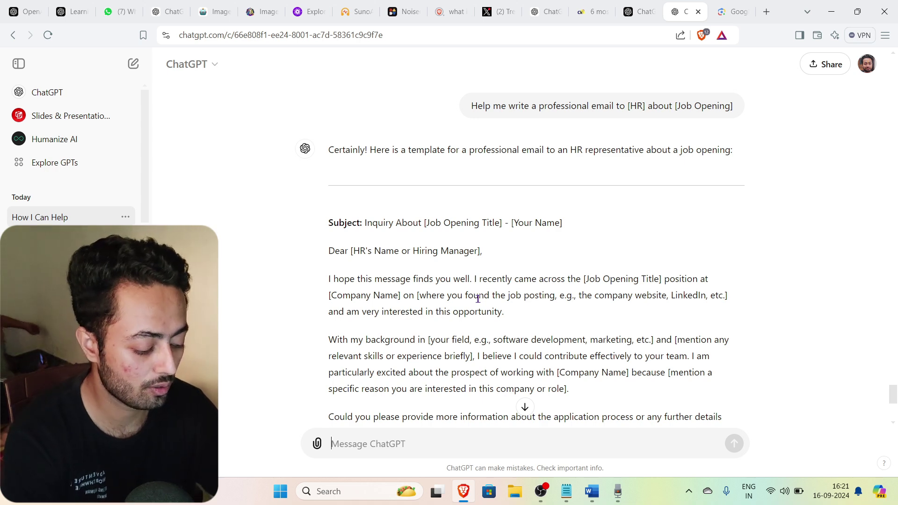
pyautogui.scroll(-4, 478, 299)
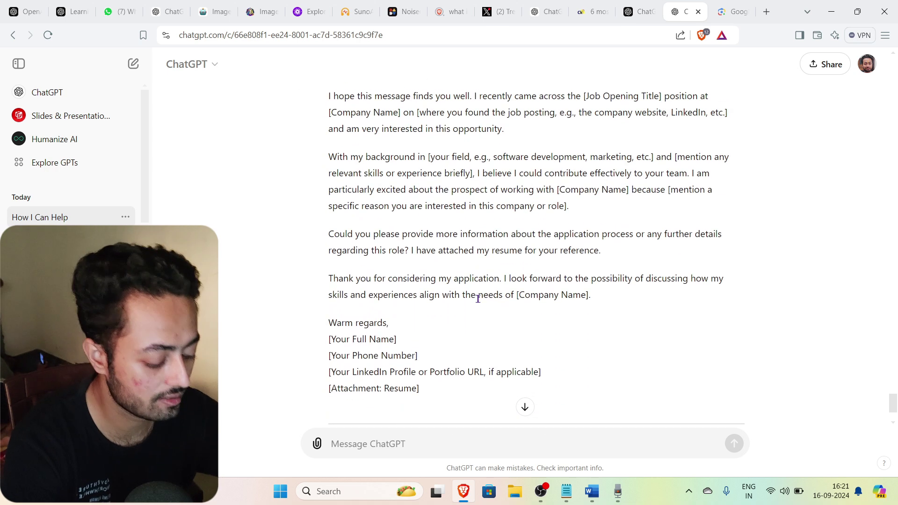
pyautogui.scroll(-2, 478, 299)
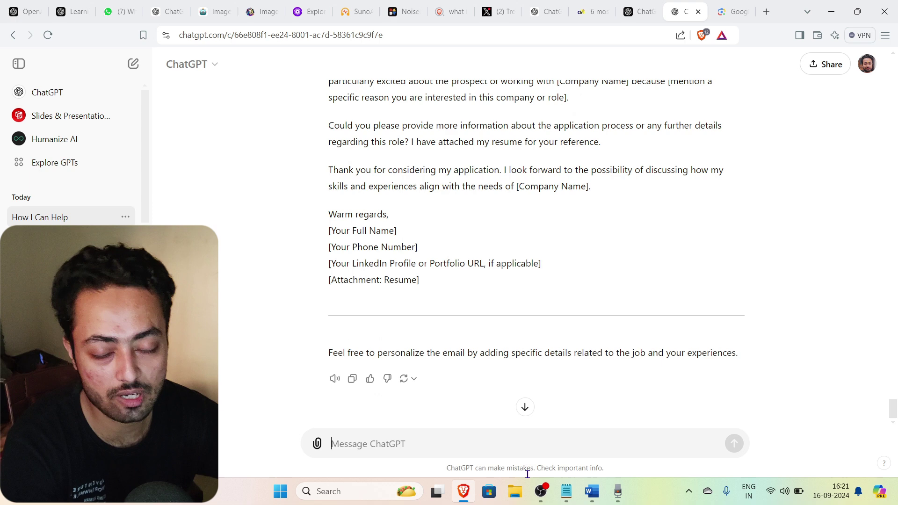
# Switch to the Word document and read the Travel Itinerary prompt with its description.
pyautogui.click(565, 491)
pyautogui.click(591, 491)
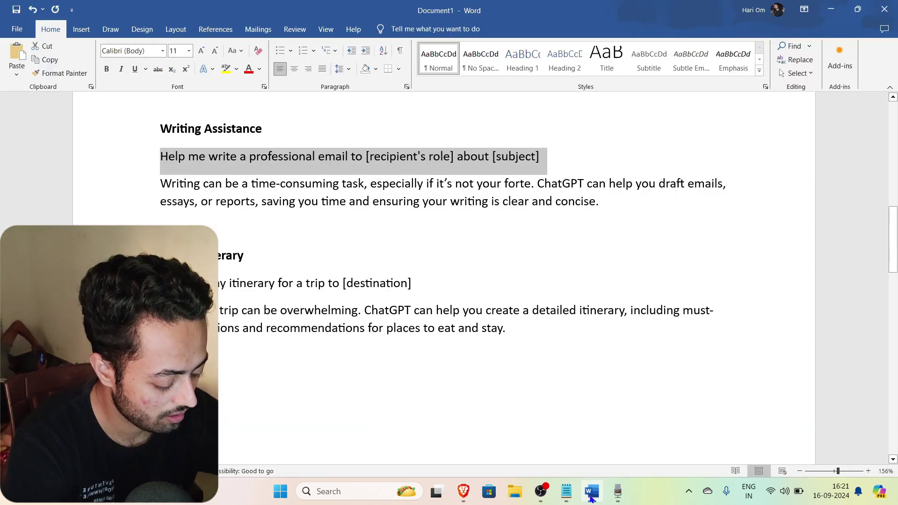
pyautogui.click(308, 260)
pyautogui.scroll(-2, 307, 261)
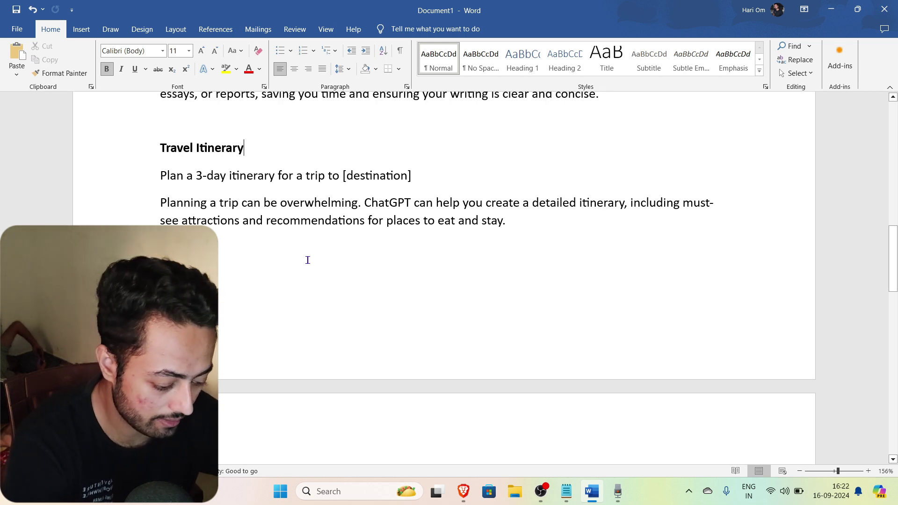
pyautogui.click(353, 220)
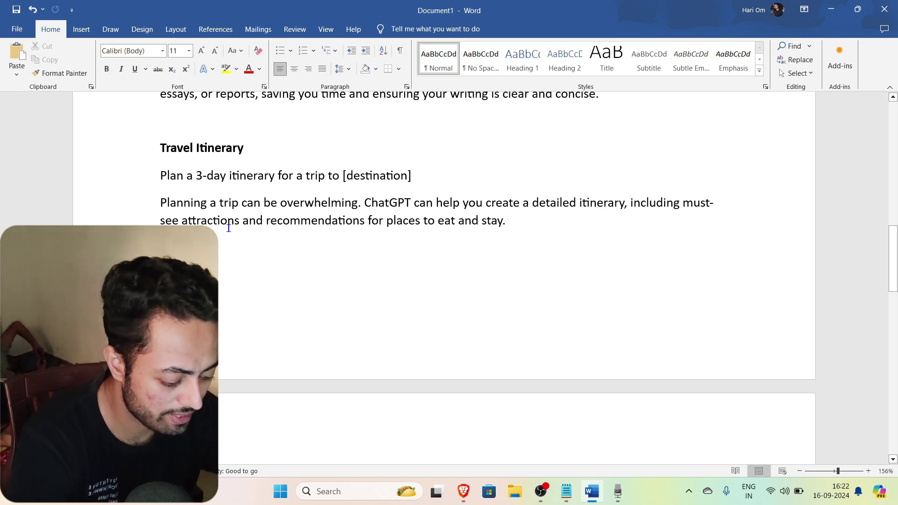
pyautogui.click(465, 219)
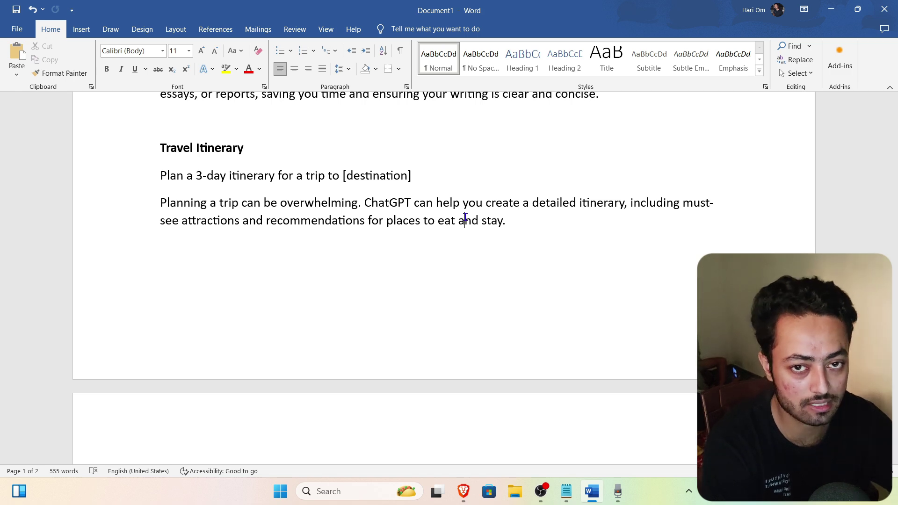
# Read through the remaining prompts from Budgeting and Finance to Motivation and Mindfulness, and the Programmers & Students section.
pyautogui.scroll(-3, 466, 216)
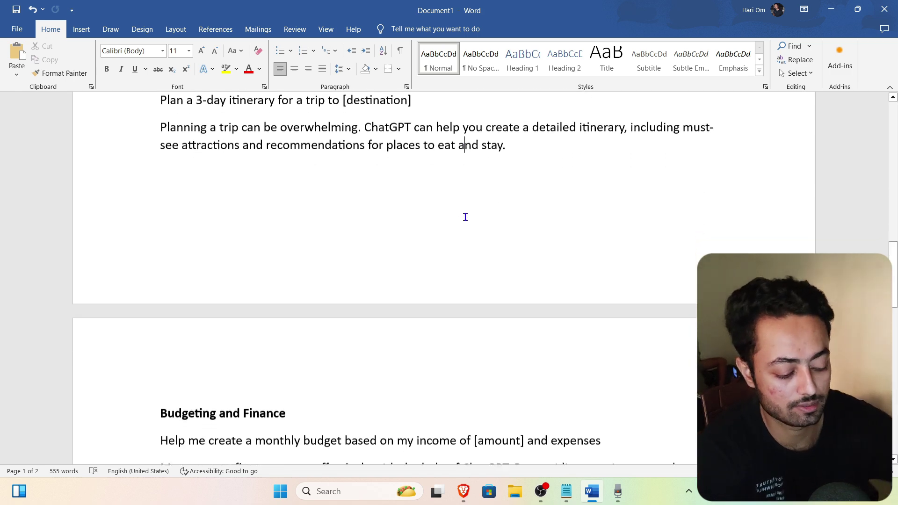
pyautogui.scroll(-4, 465, 216)
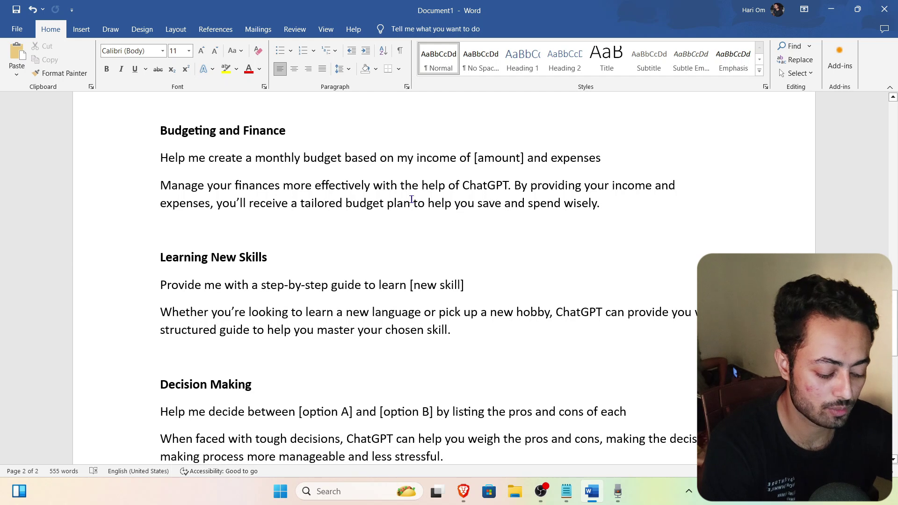
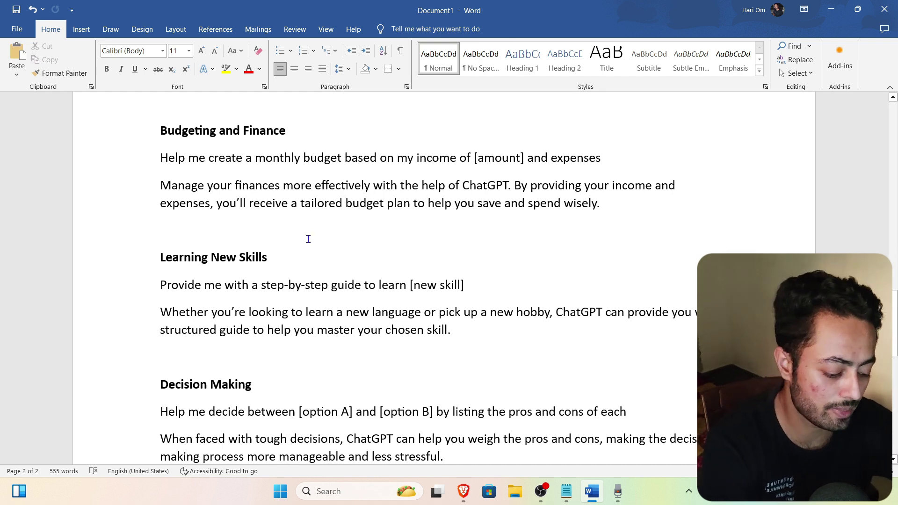
pyautogui.scroll(-3, 309, 239)
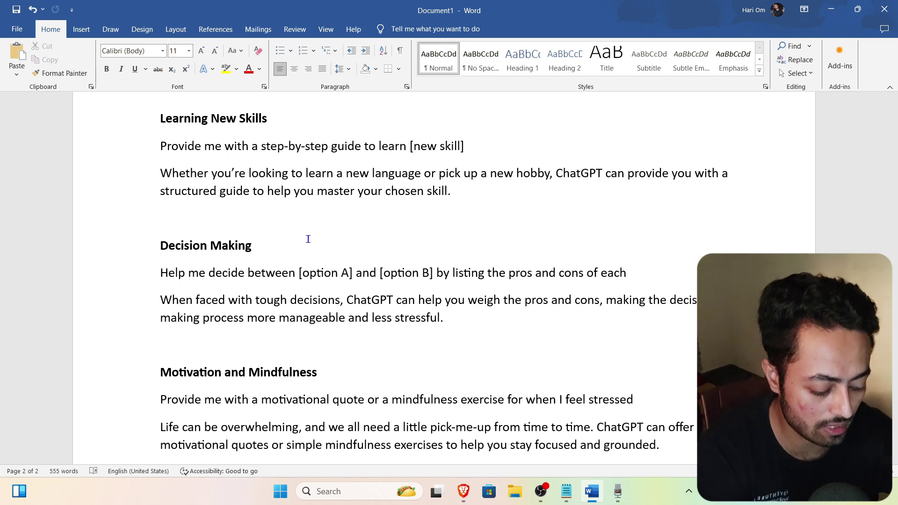
pyautogui.scroll(-3, 361, 344)
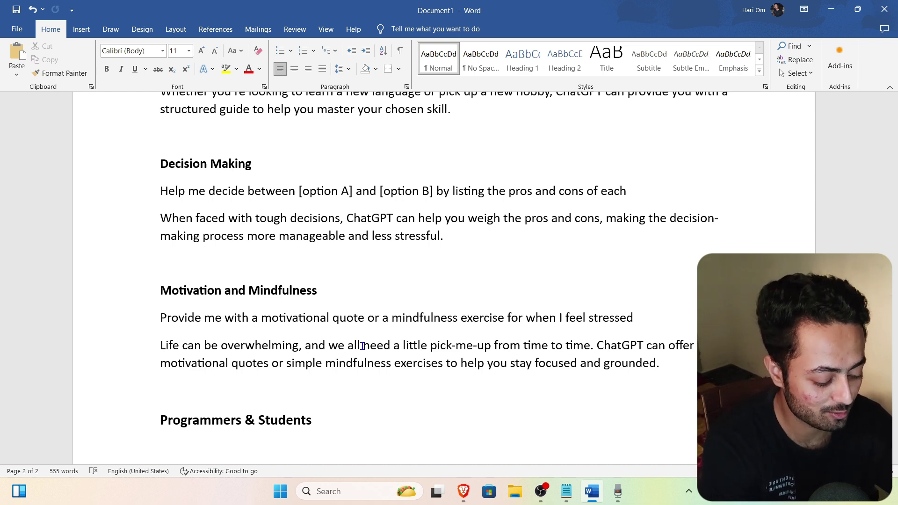
pyautogui.scroll(-3, 362, 346)
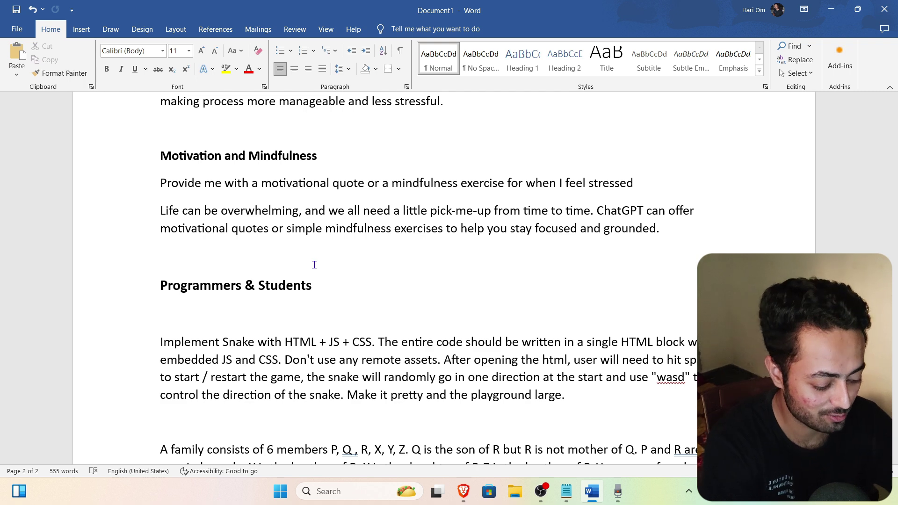
pyautogui.scroll(-1, 314, 265)
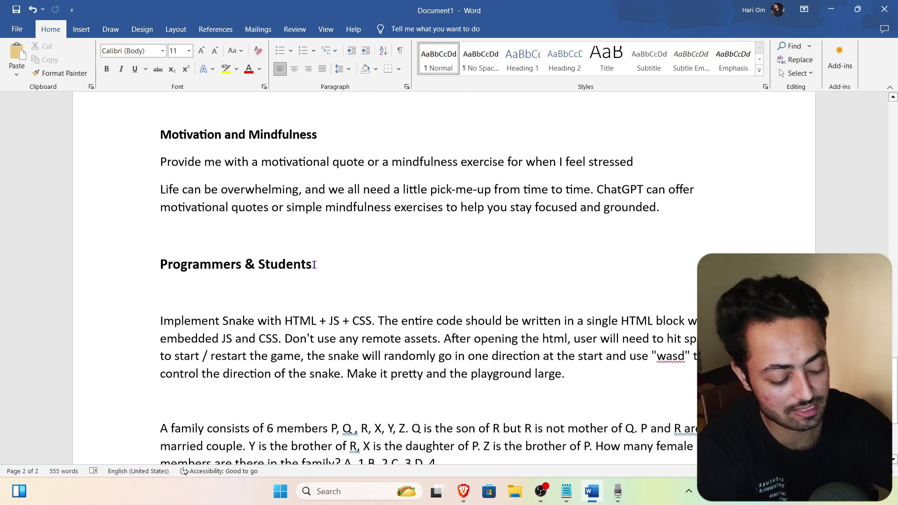
pyautogui.scroll(-2, 314, 264)
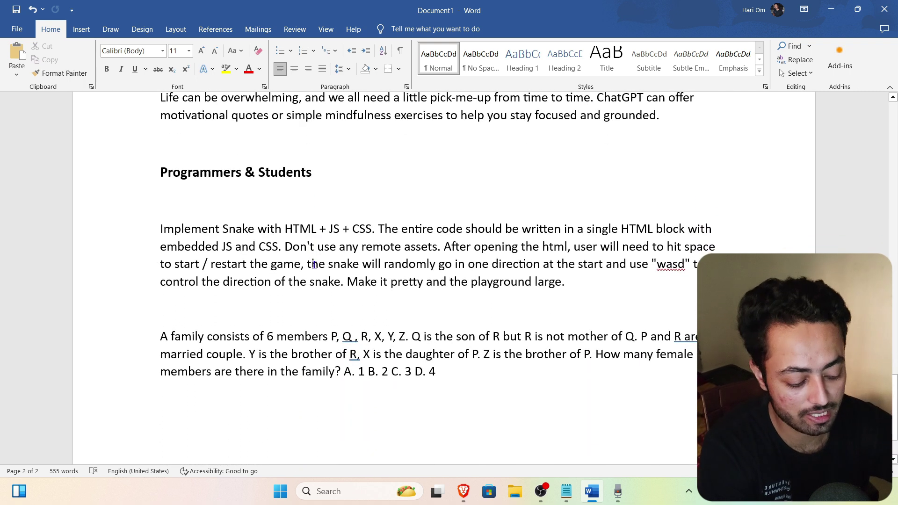
# Copy the Snake game prompt under Programmers & Students in the Word document and paste it into the ChatGPT message in Brave.
pyautogui.scroll(1, 314, 265)
pyautogui.click(339, 246)
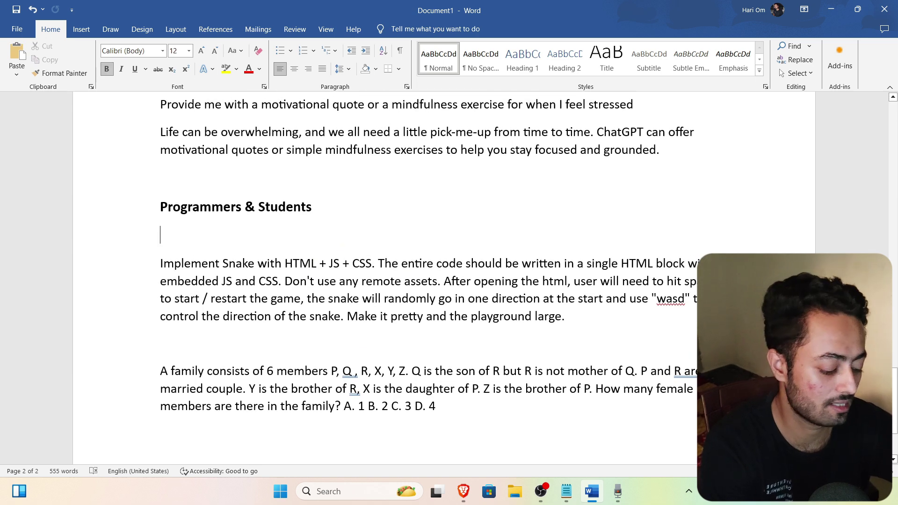
pyautogui.moveTo(571, 319); pyautogui.dragTo(148, 262)
pyautogui.click(257, 300)
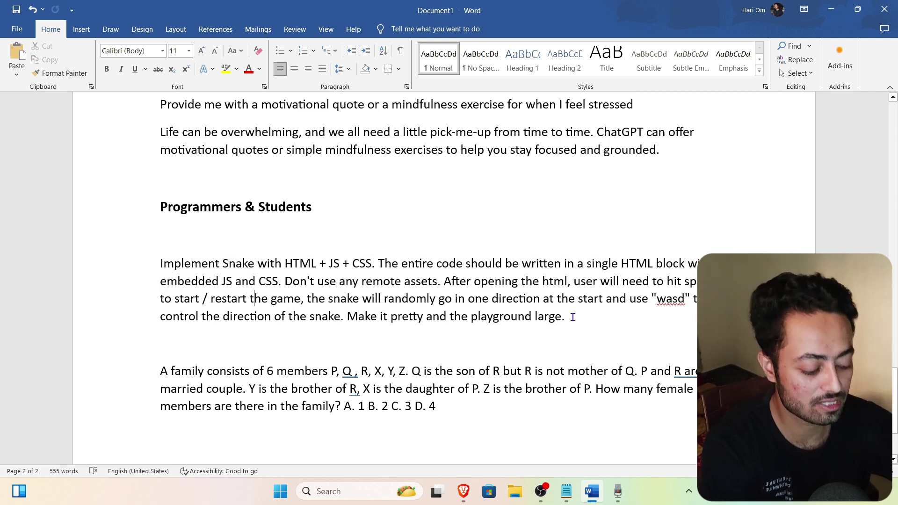
pyautogui.moveTo(571, 317); pyautogui.dragTo(274, 252)
pyautogui.hotkey('ctrl', 'c')
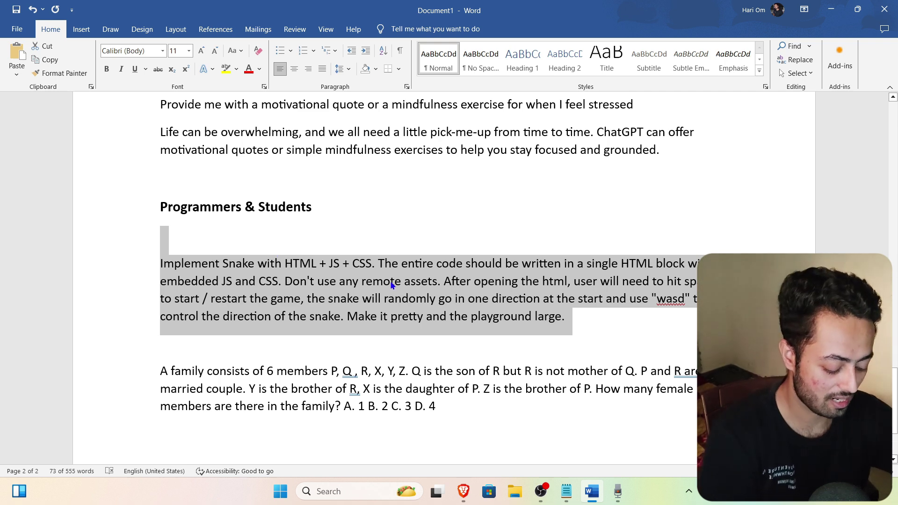
pyautogui.click(392, 284)
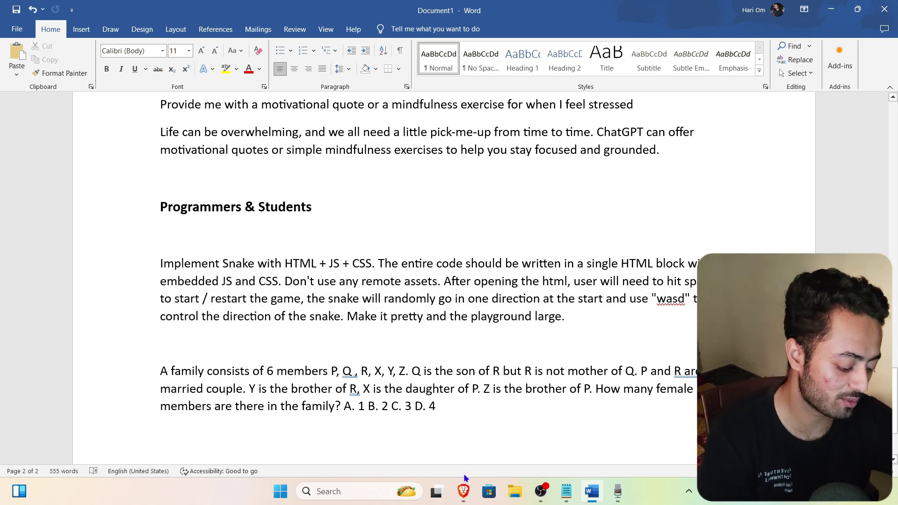
pyautogui.click(464, 491)
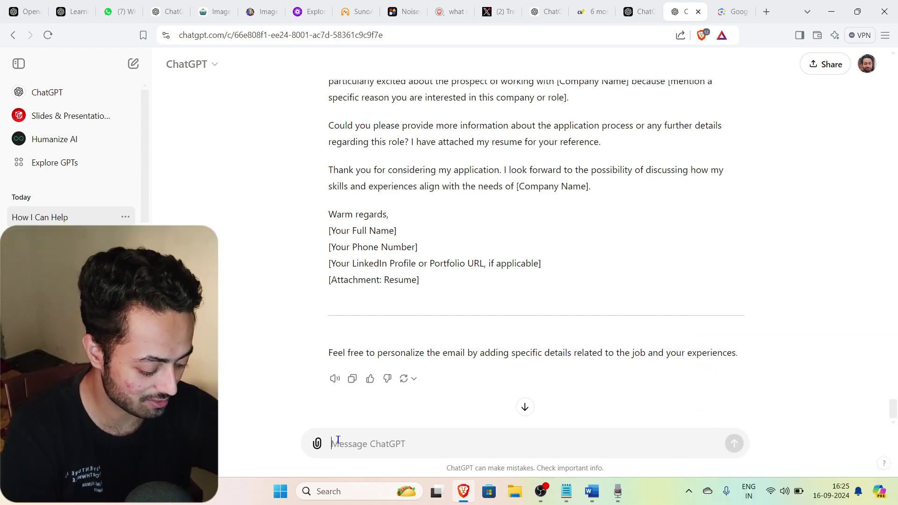
pyautogui.hotkey('ctrl', 'v')
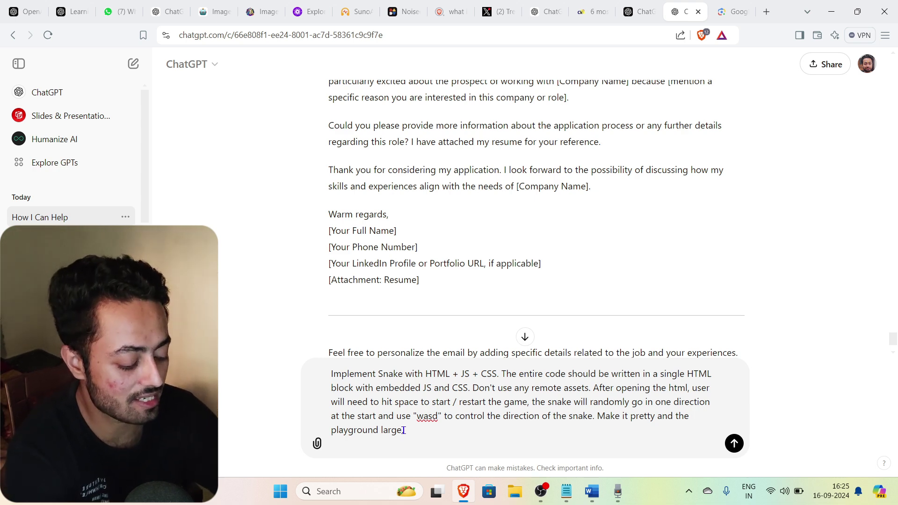
# Check the "wasd" control wording in the pasted Snake prompt and send the prompt.
pyautogui.moveTo(438, 414); pyautogui.dragTo(418, 414)
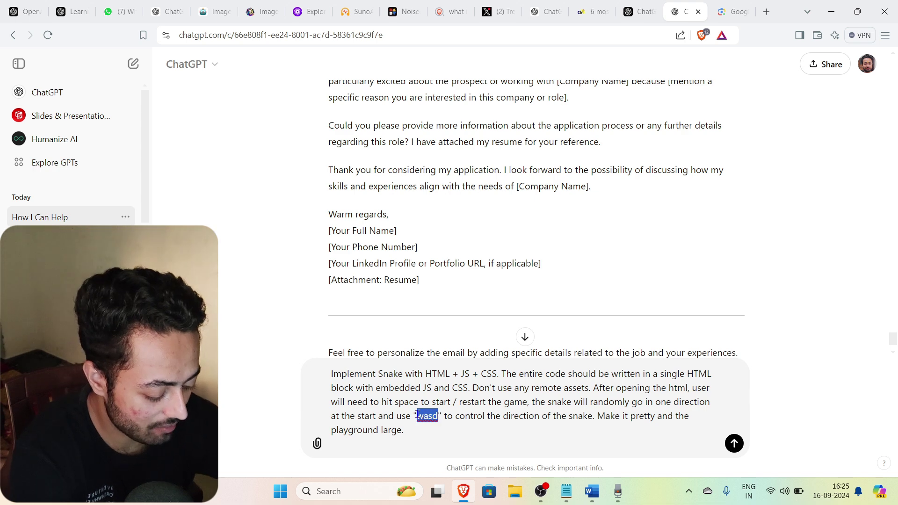
pyautogui.click(491, 417)
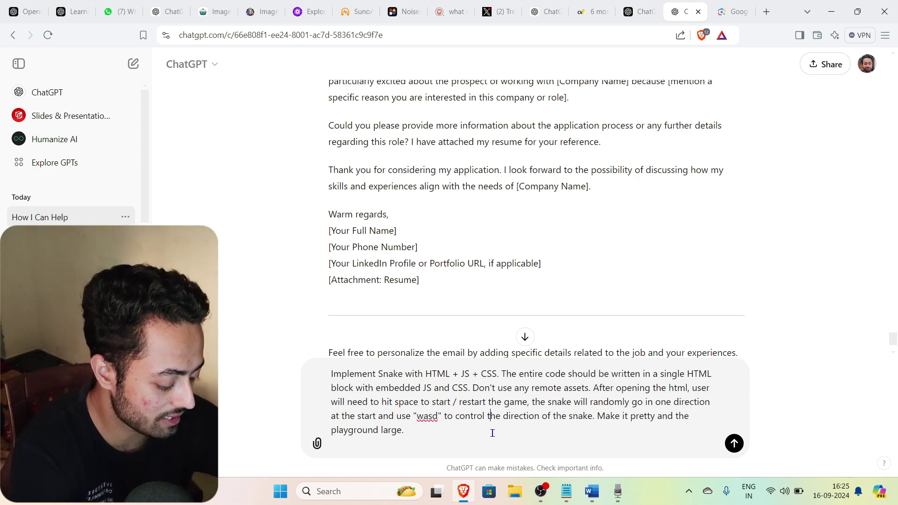
pyautogui.click(428, 431)
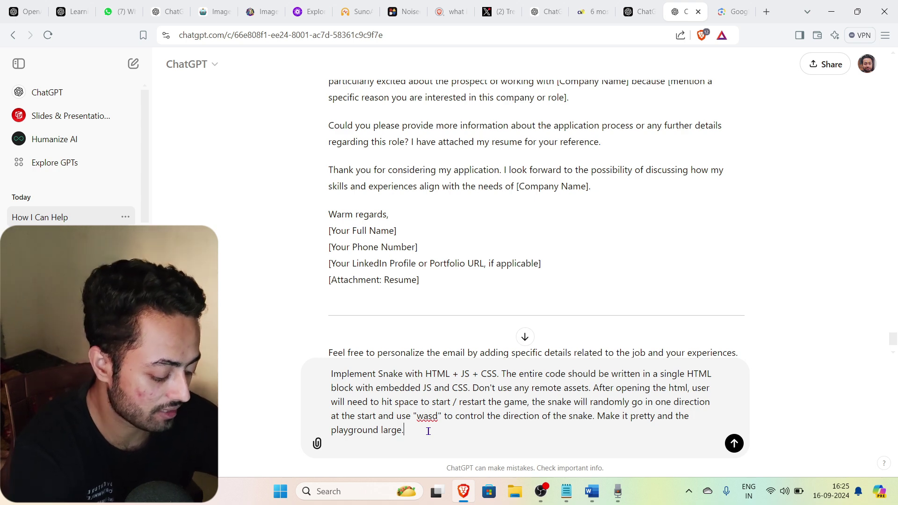
pyautogui.press('Return')
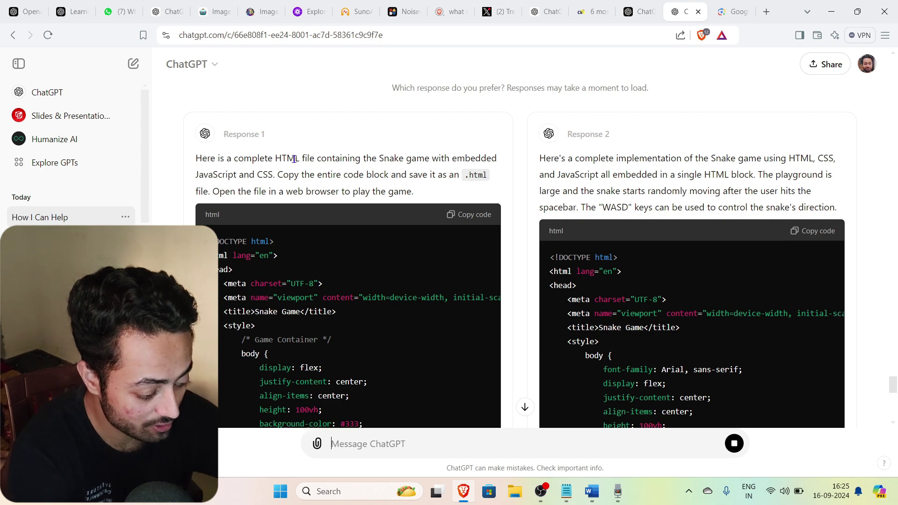
# Read through the Snake game code in both generated responses, down to Response 1's How to Use section.
pyautogui.scroll(-6, 462, 293)
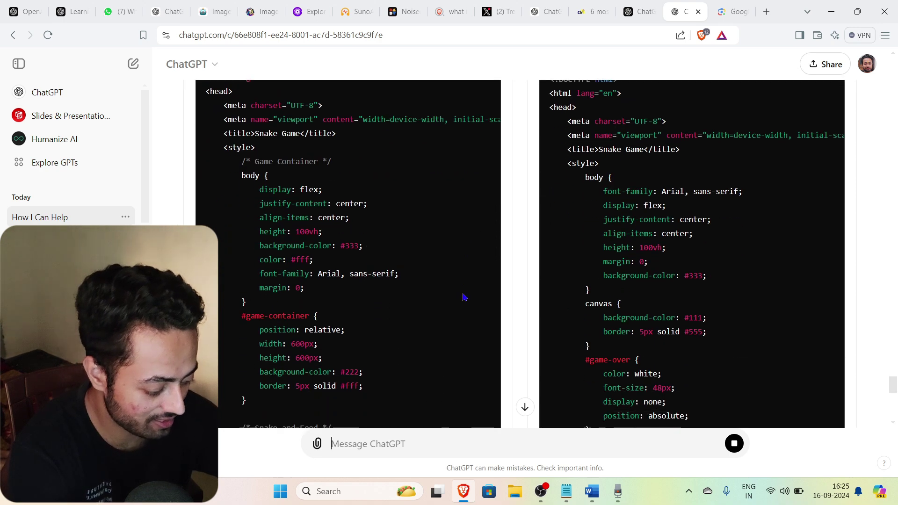
pyautogui.scroll(-10, 463, 295)
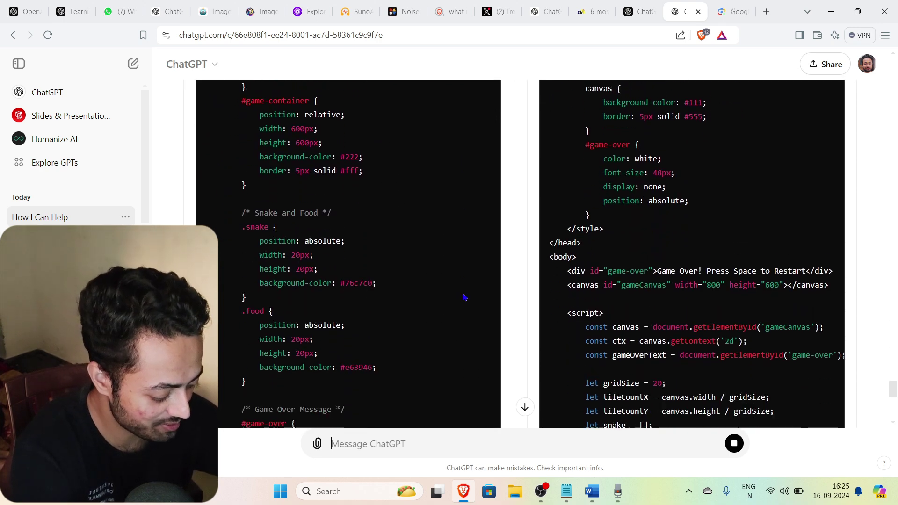
pyautogui.scroll(-8, 462, 293)
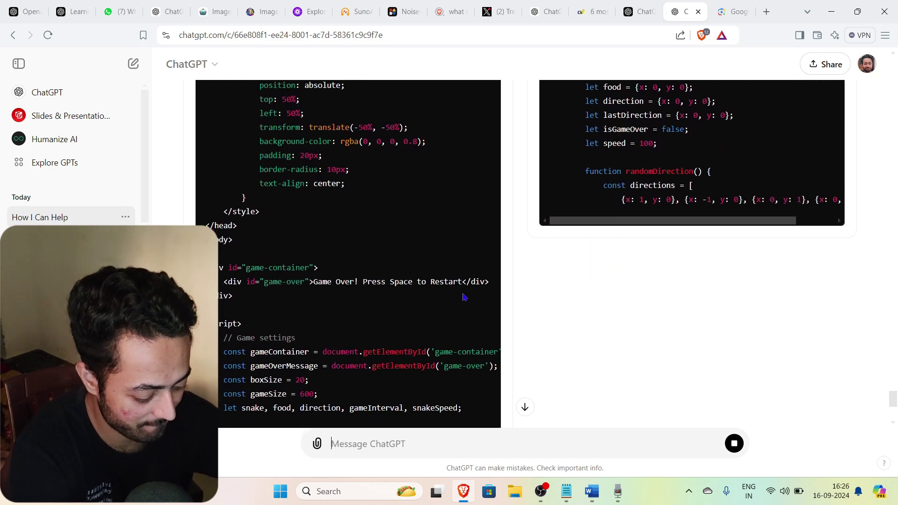
pyautogui.scroll(-2, 465, 297)
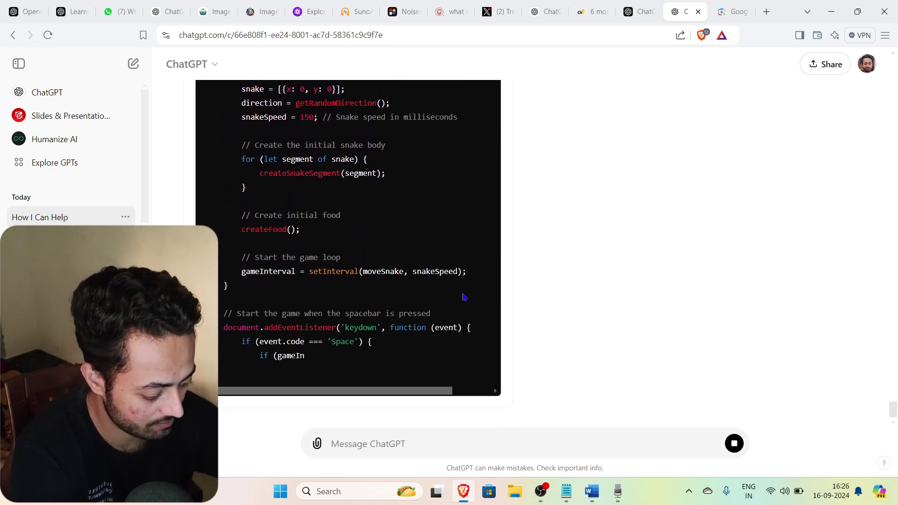
pyautogui.scroll(8, 464, 297)
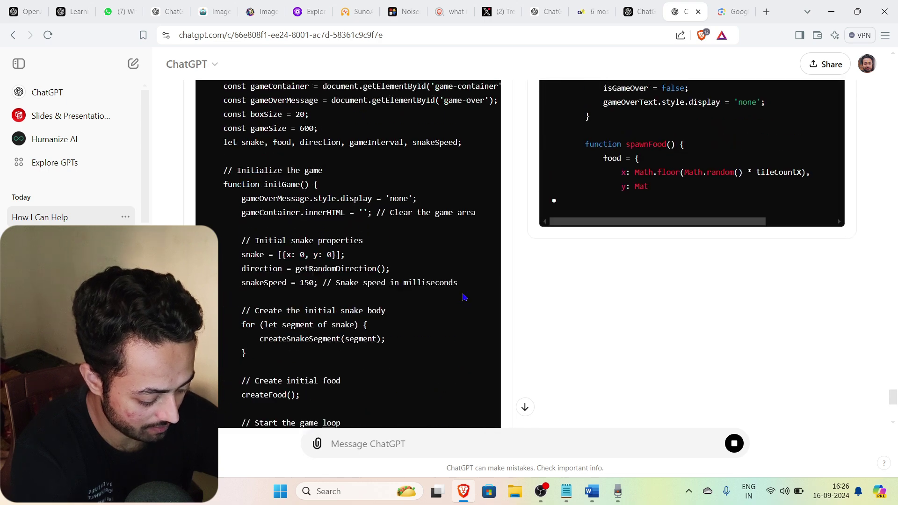
pyautogui.scroll(-10, 464, 297)
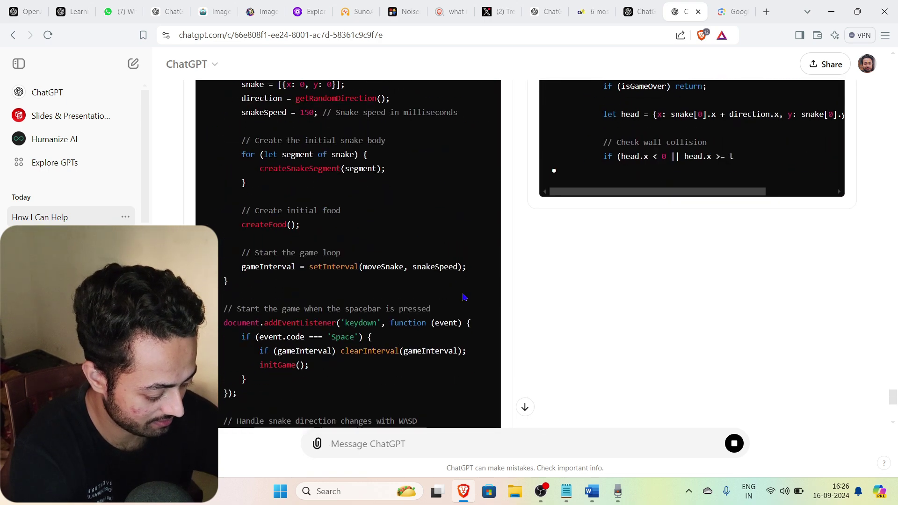
pyautogui.scroll(-8, 464, 296)
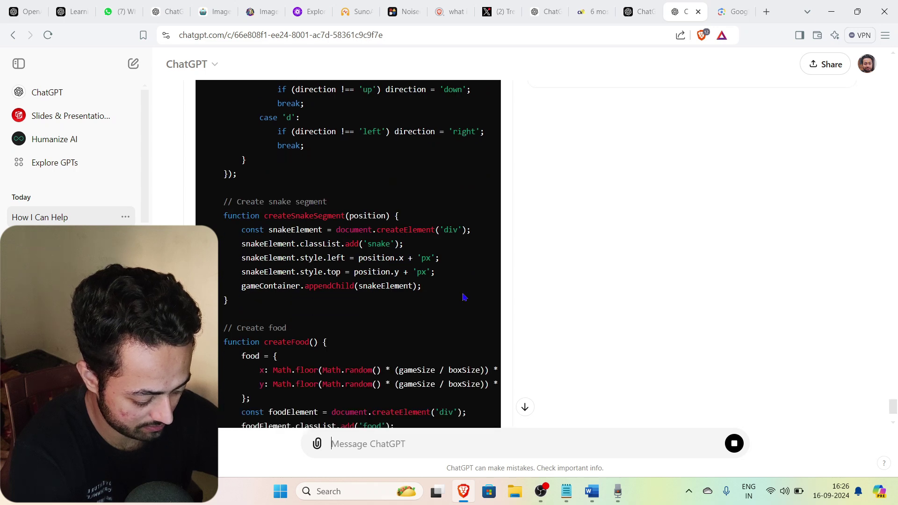
pyautogui.scroll(-2, 465, 297)
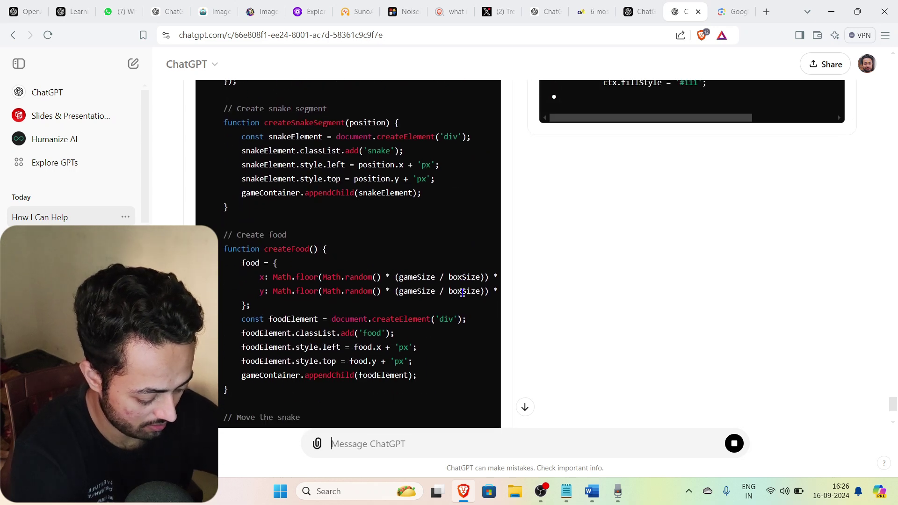
pyautogui.scroll(-4, 463, 293)
pyautogui.scroll(-6, 464, 297)
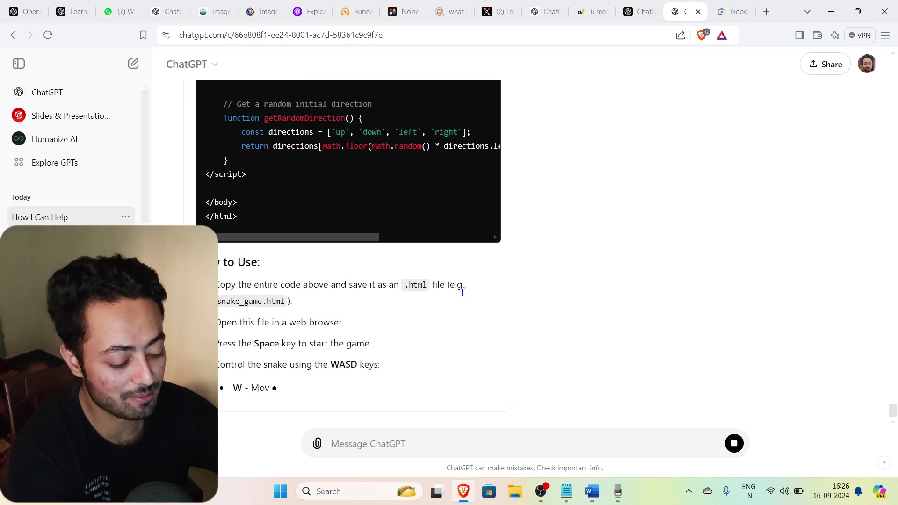
# Copy the complete Snake game HTML code from Response 1.
pyautogui.scroll(3, 463, 295)
pyautogui.scroll(15, 464, 297)
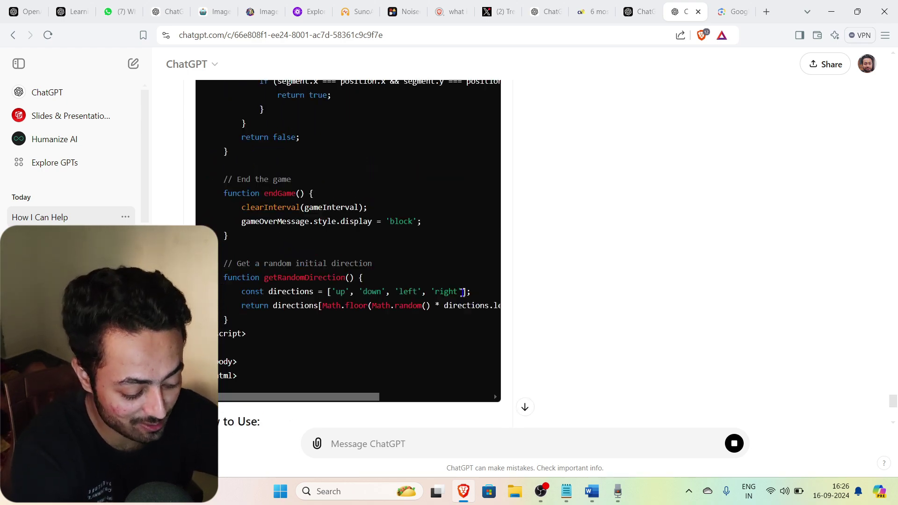
pyautogui.scroll(15, 464, 297)
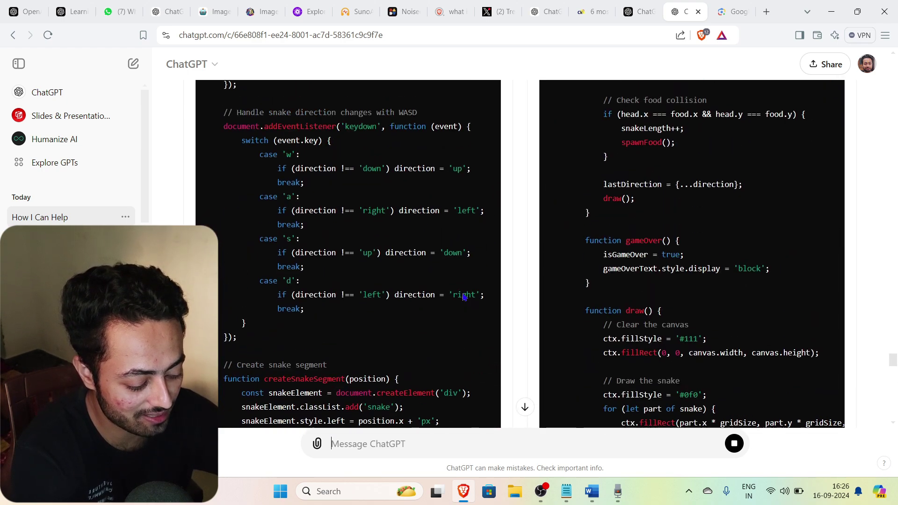
pyautogui.scroll(15, 464, 297)
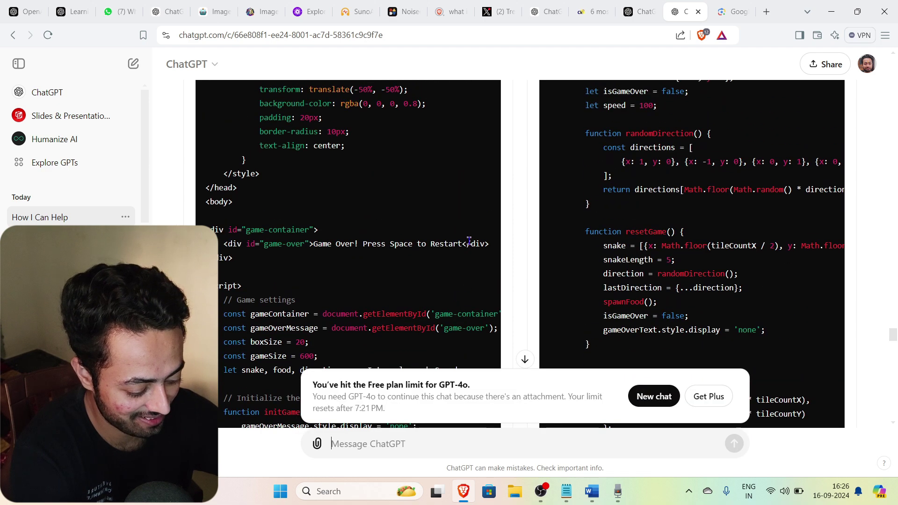
pyautogui.scroll(10, 471, 238)
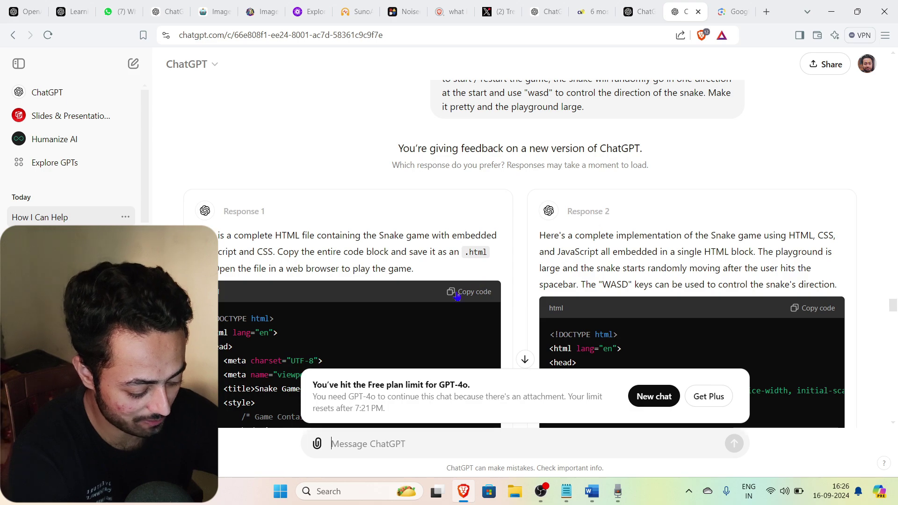
pyautogui.click(472, 291)
# Check Response 1's How to Use instructions, then switch to Notepad and paste the copied Snake code into a new document.
pyautogui.scroll(-10, 369, 307)
pyautogui.scroll(-15, 370, 307)
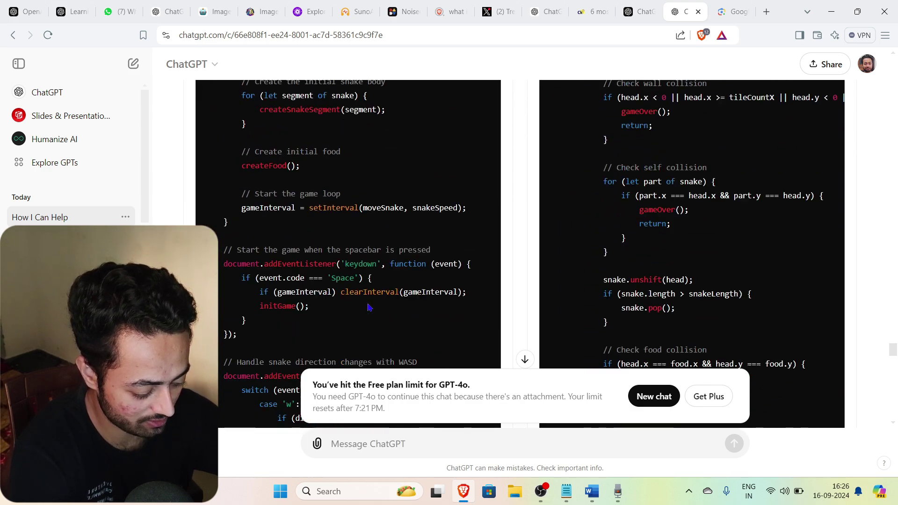
pyautogui.scroll(-6, 369, 307)
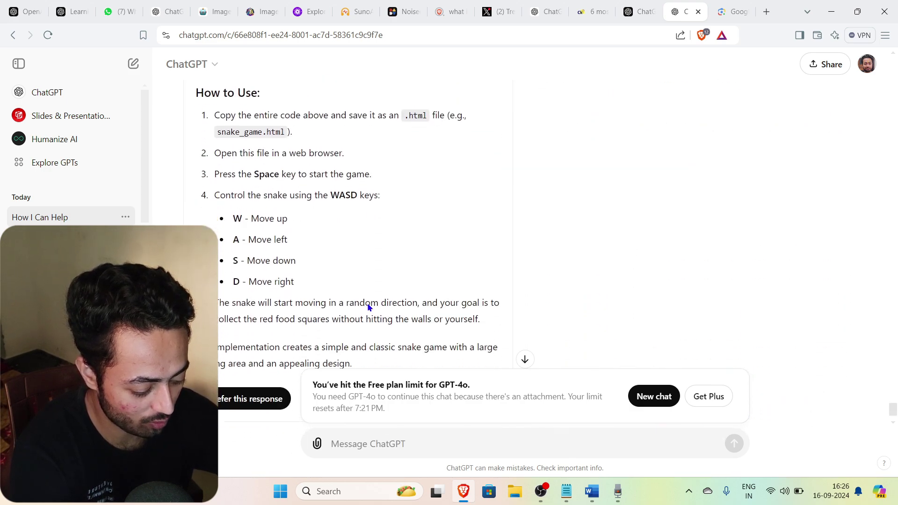
pyautogui.scroll(4, 484, 166)
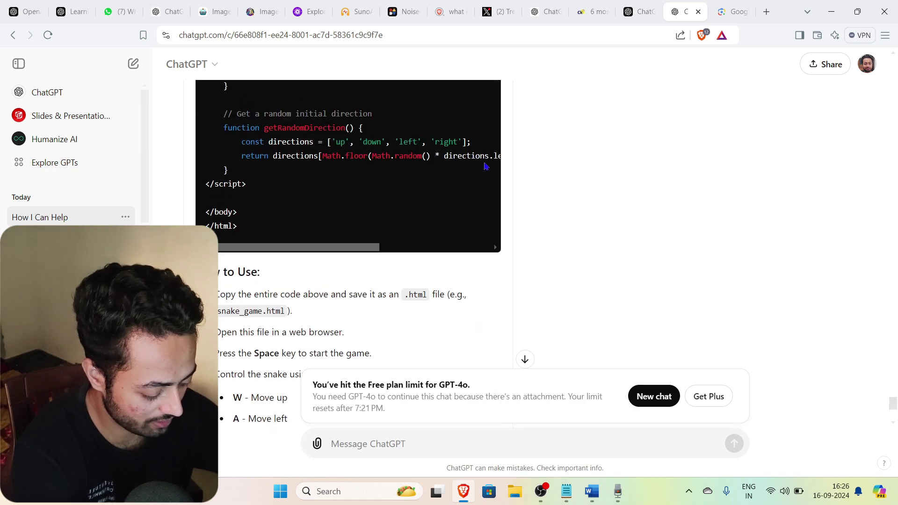
pyautogui.click(570, 499)
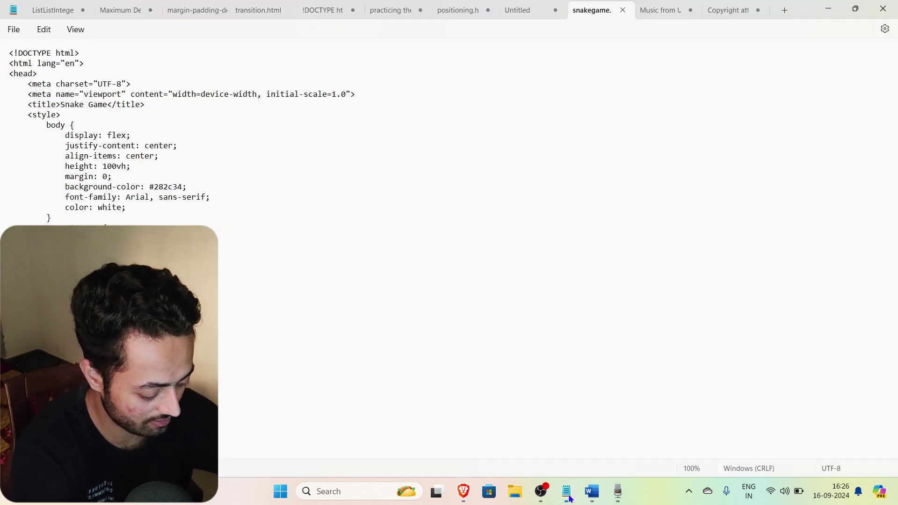
pyautogui.hotkey('ctrl', 'n')
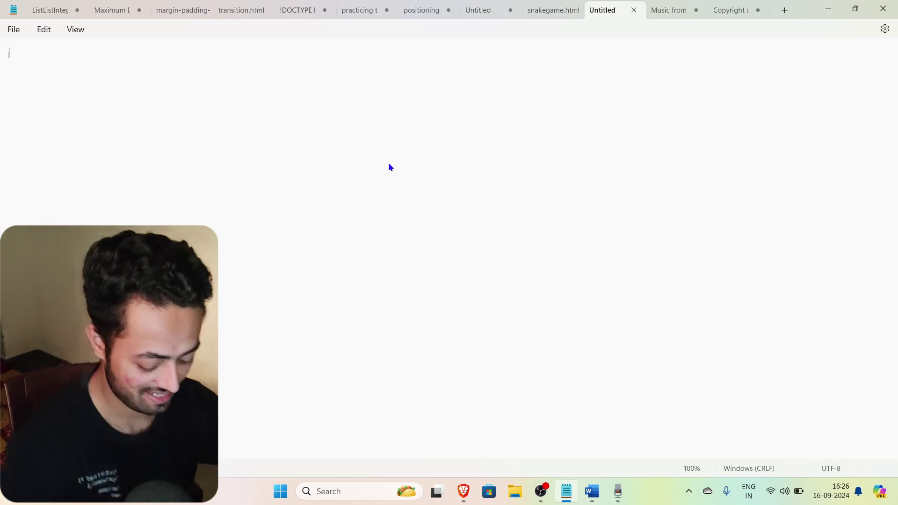
pyautogui.hotkey('ctrl', 'v')
pyautogui.scroll(3, 300, 243)
pyautogui.scroll(20, 298, 241)
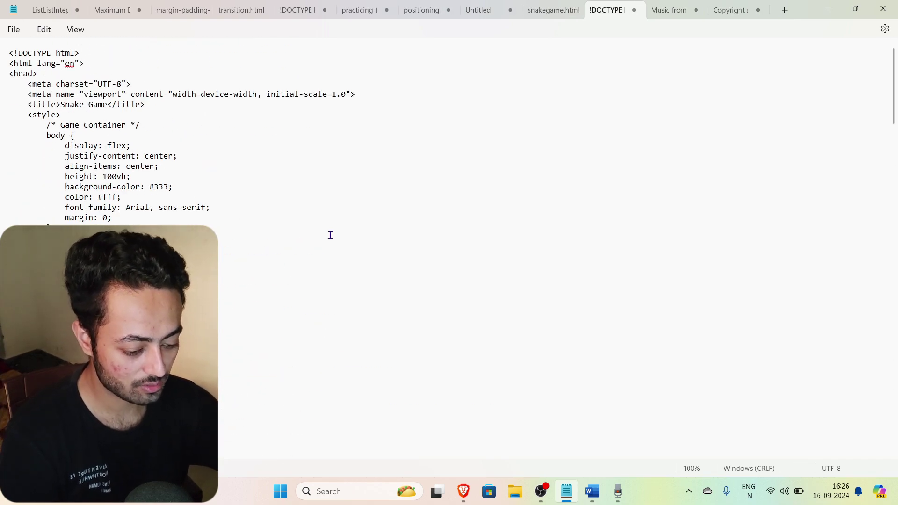
# Save the pasted code to the Desktop as SnakeGameNew.html.
pyautogui.hotkey('ctrl', 's')
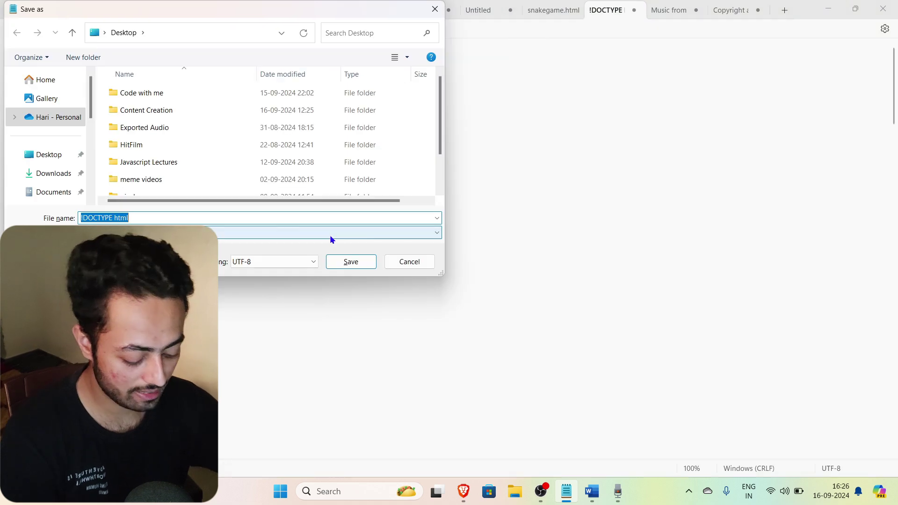
pyautogui.click(69, 156)
pyautogui.click(170, 218)
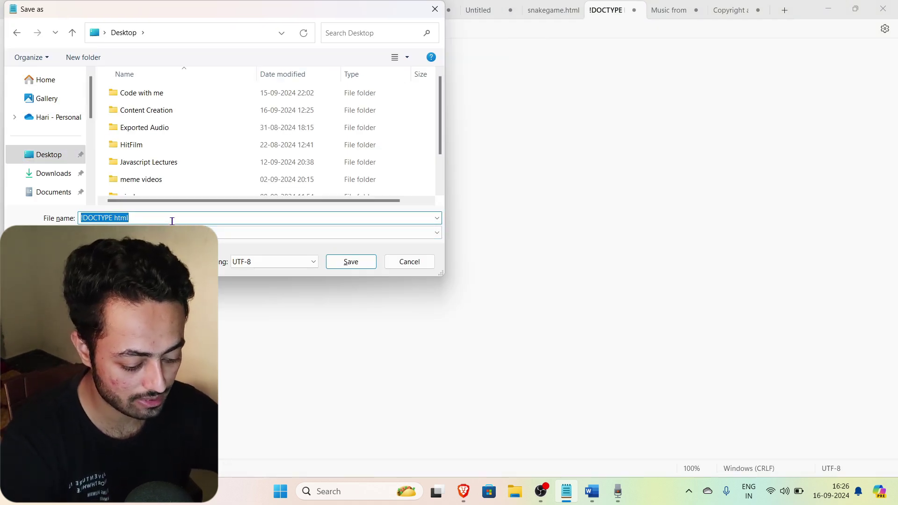
pyautogui.write('sname')
pyautogui.press('BackSpace')
pyautogui.press('BackSpace')
pyautogui.press('BackSpace')
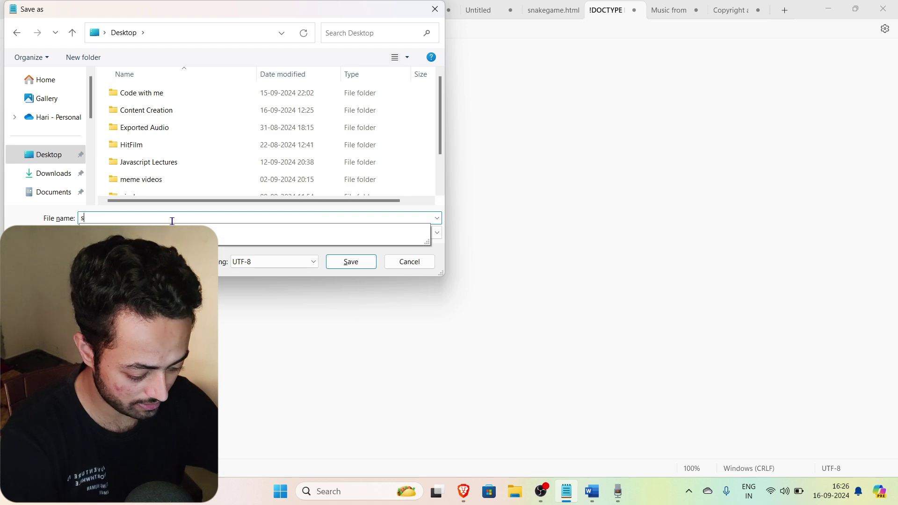
pyautogui.write('name')
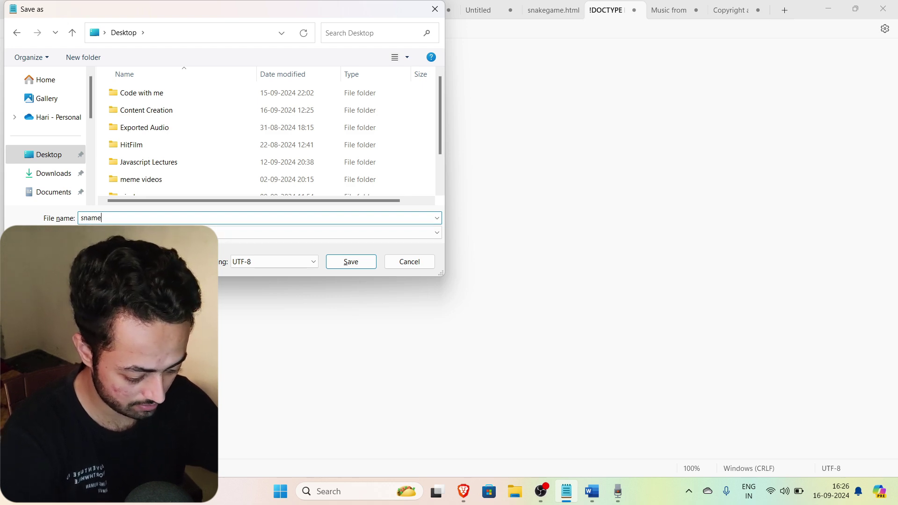
pyautogui.press('BackSpace')
pyautogui.press('BackSpace')
pyautogui.press('BackSpace')
pyautogui.press('BackSpace')
pyautogui.press('BackSpace')
pyautogui.write('Snak')
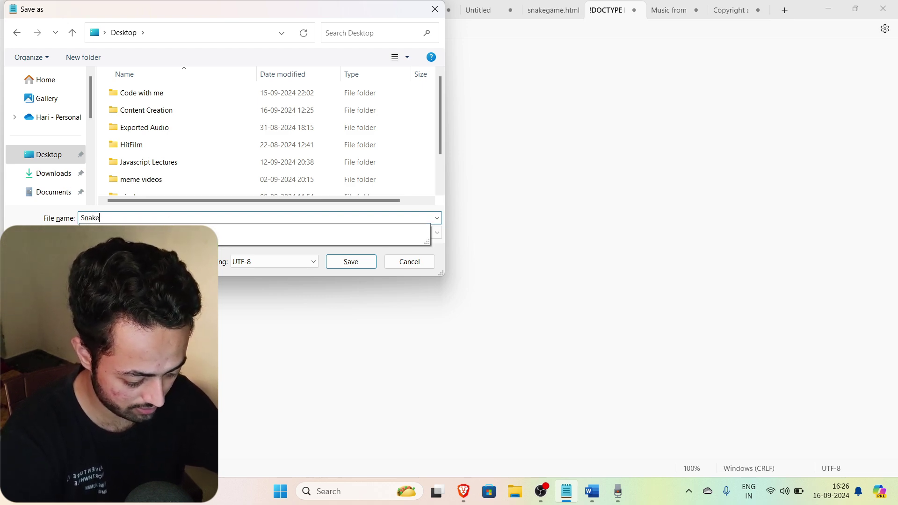
pyautogui.write('eGam')
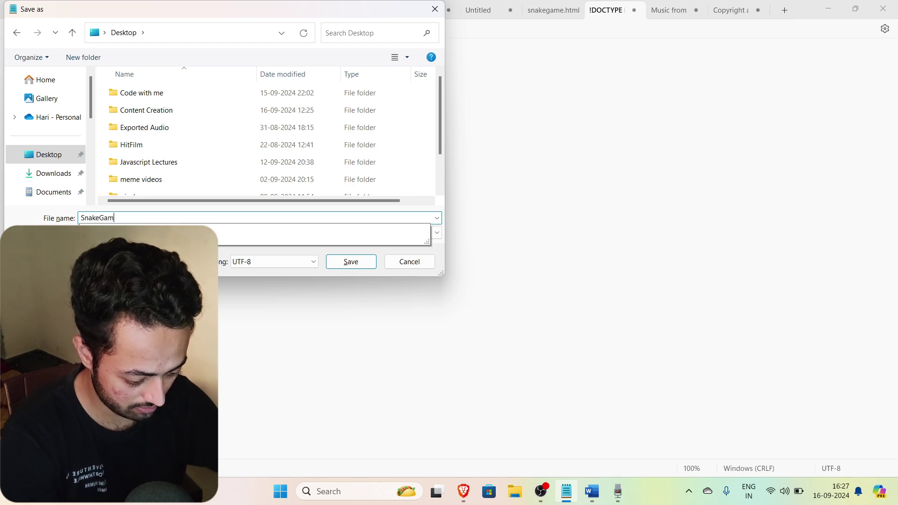
pyautogui.write('eNew.html')
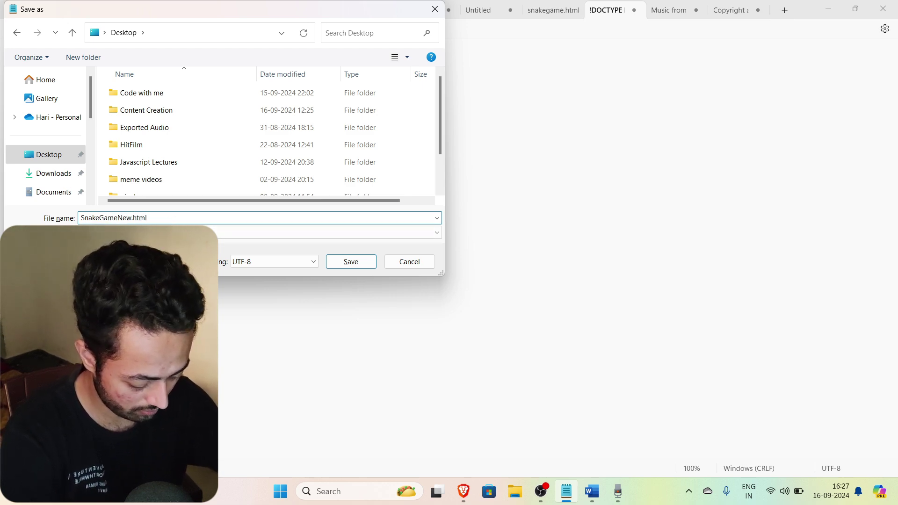
pyautogui.press('Return')
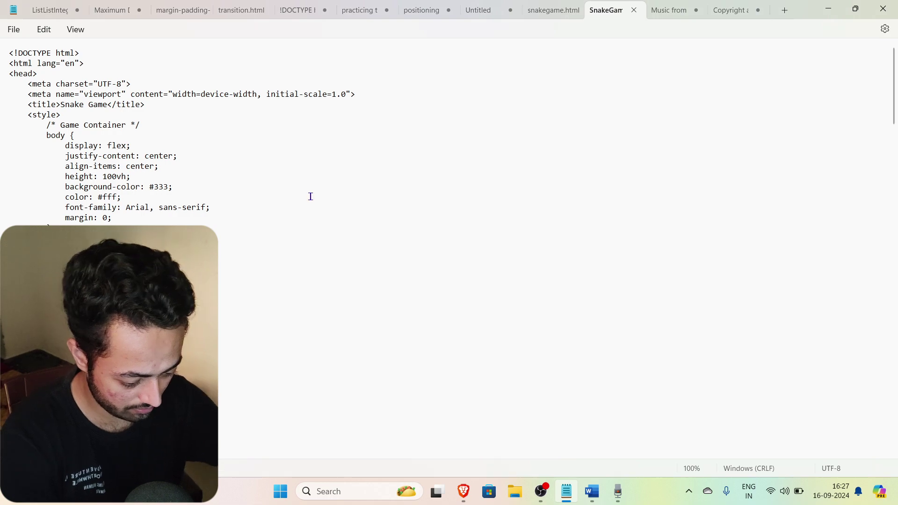
# Minimize the Notepad, Brave and Sound Recorder windows to show the desktop.
pyautogui.click(826, 7)
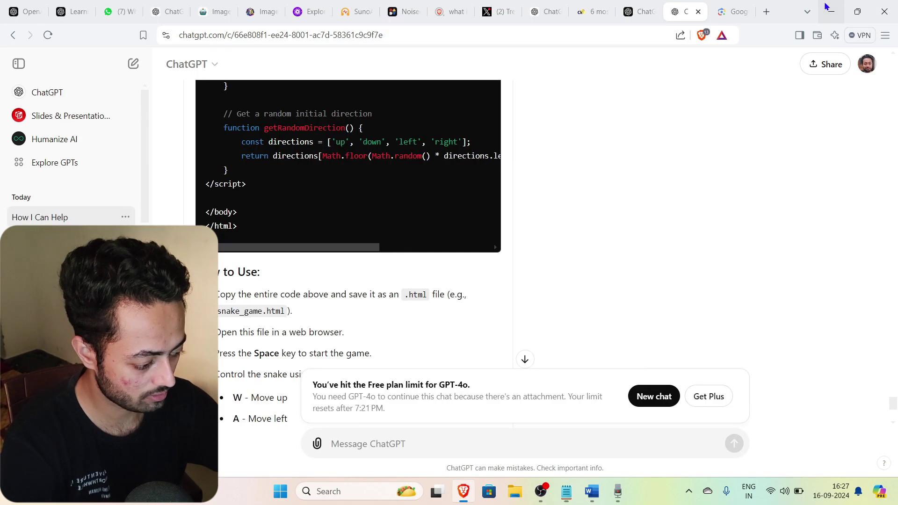
pyautogui.click(826, 7)
pyautogui.click(814, 36)
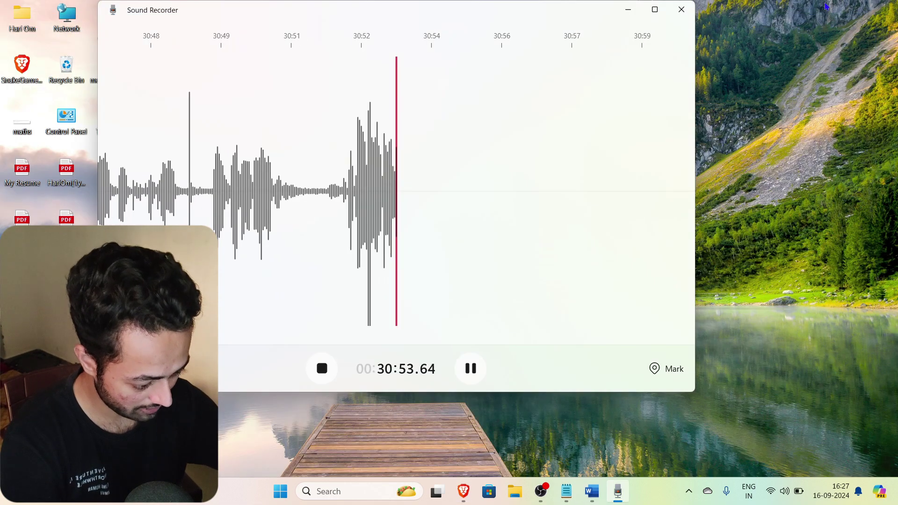
pyautogui.click(629, 9)
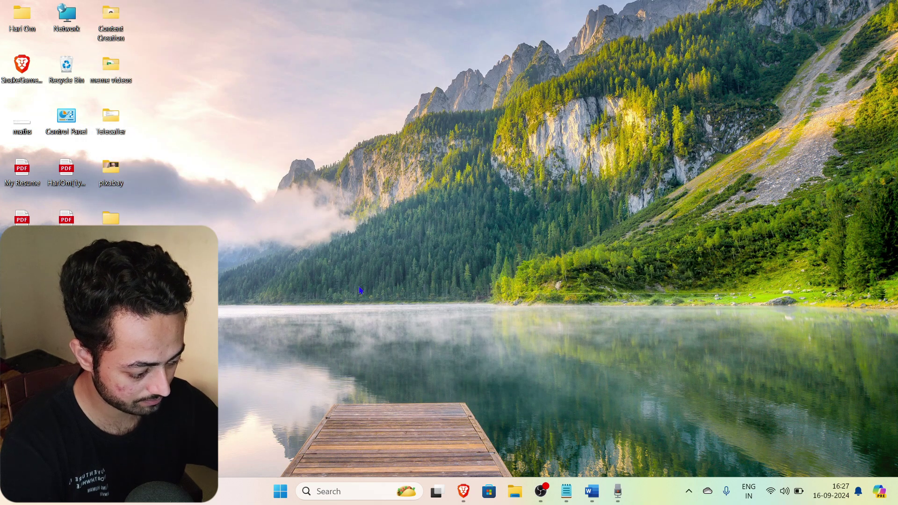
# Open SnakeGameNew from the desktop in Brave and start the Snake game.
pyautogui.click(19, 65)
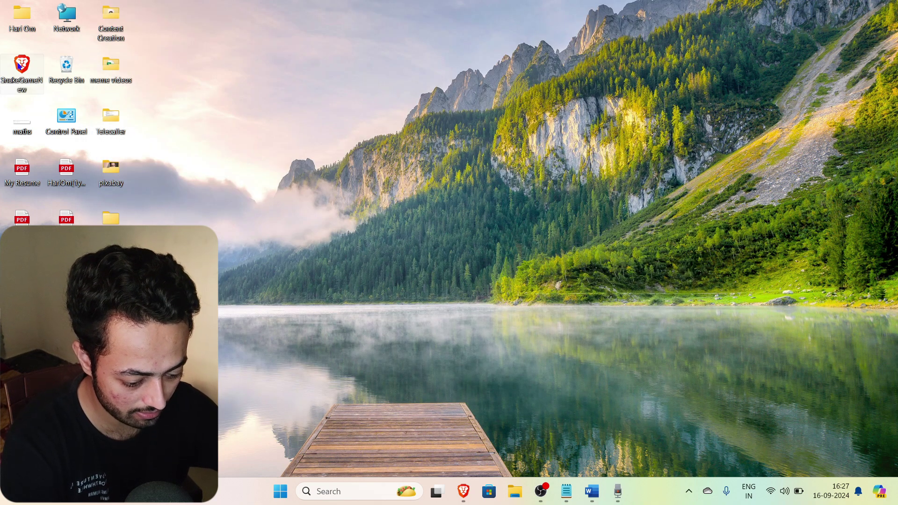
pyautogui.doubleClick(18, 65)
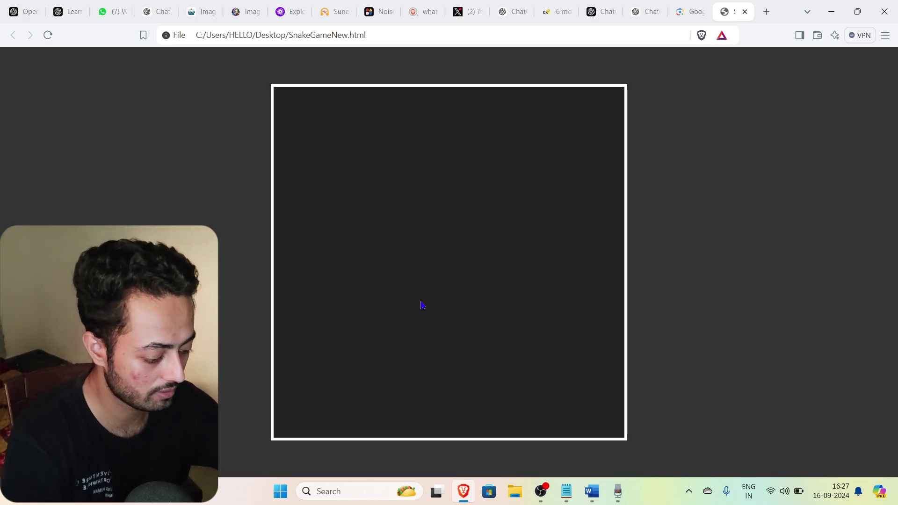
pyautogui.press('space')
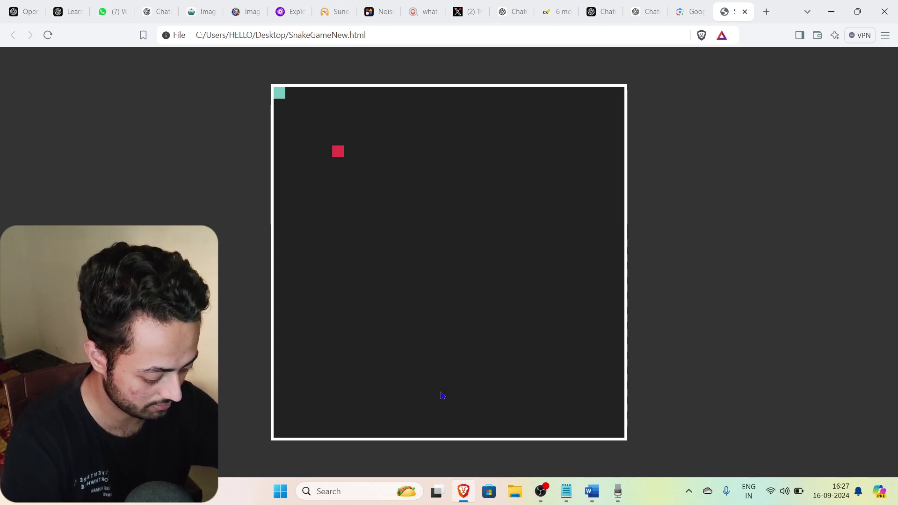
# Return to the ChatGPT conversation with the two Snake game answers and copy the HTML code from Response 2.
pyautogui.hotkey('ctrl', 'shift', 'Tab')
pyautogui.hotkey('ctrl', 'shift', 'Tab')
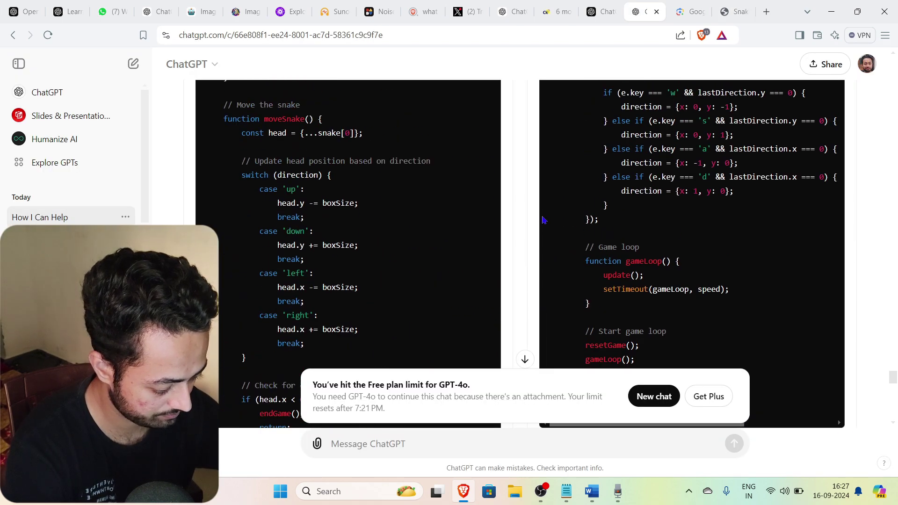
pyautogui.scroll(15, 544, 220)
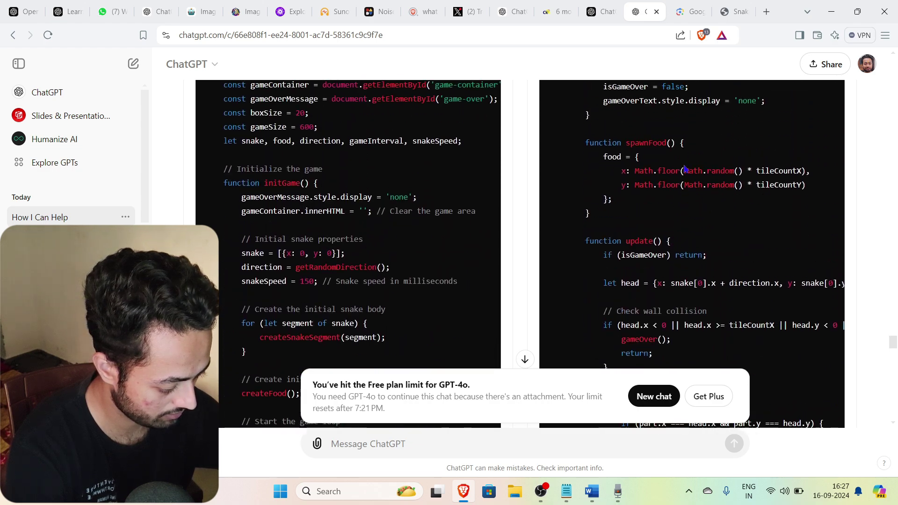
pyautogui.scroll(15, 685, 169)
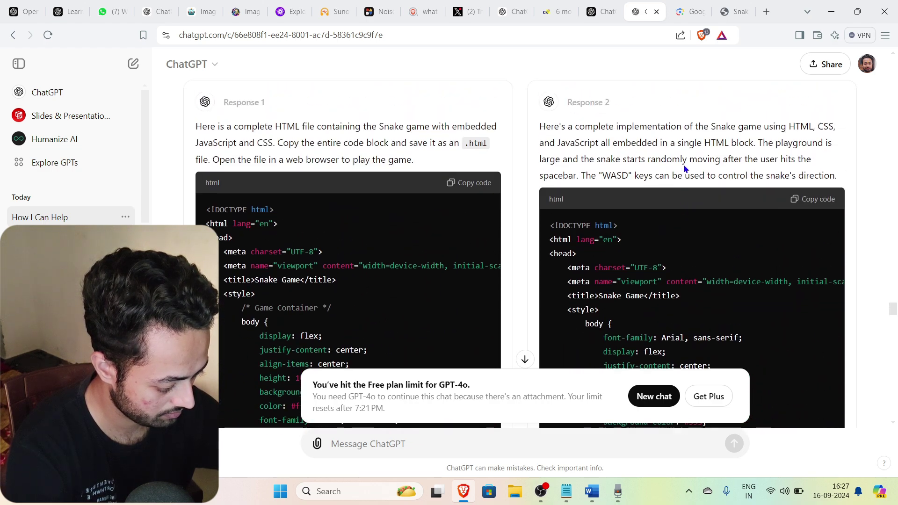
pyautogui.click(824, 199)
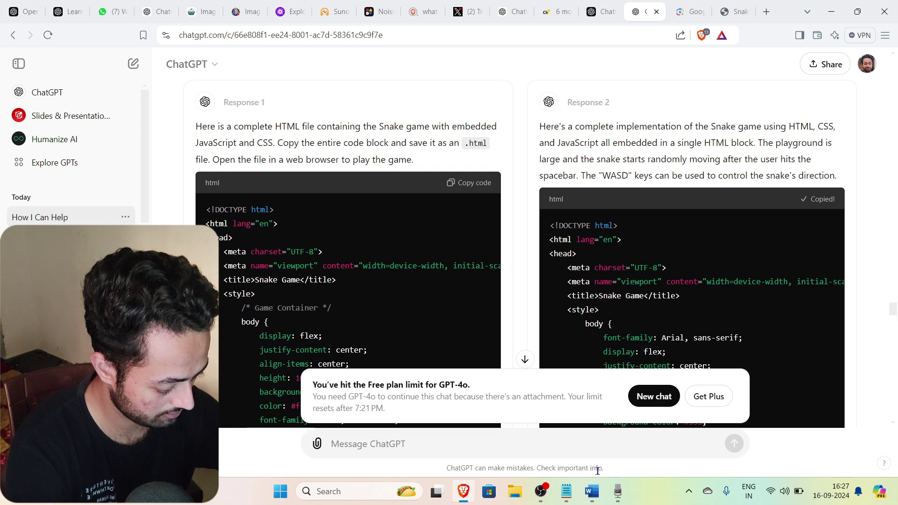
# Switch to Notepad, replace all the code in SnakeGameNew.html with the copied Response 2 code, and save the file.
pyautogui.click(568, 493)
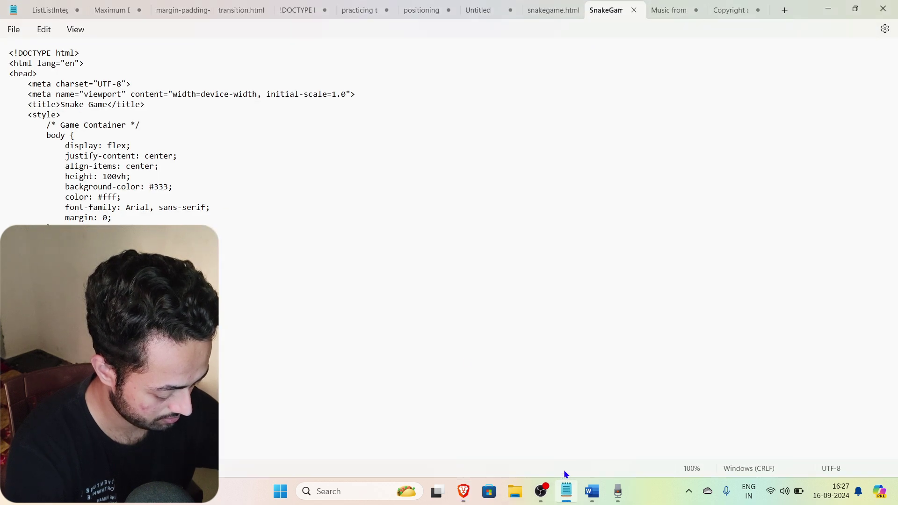
pyautogui.hotkey('ctrl', 'a')
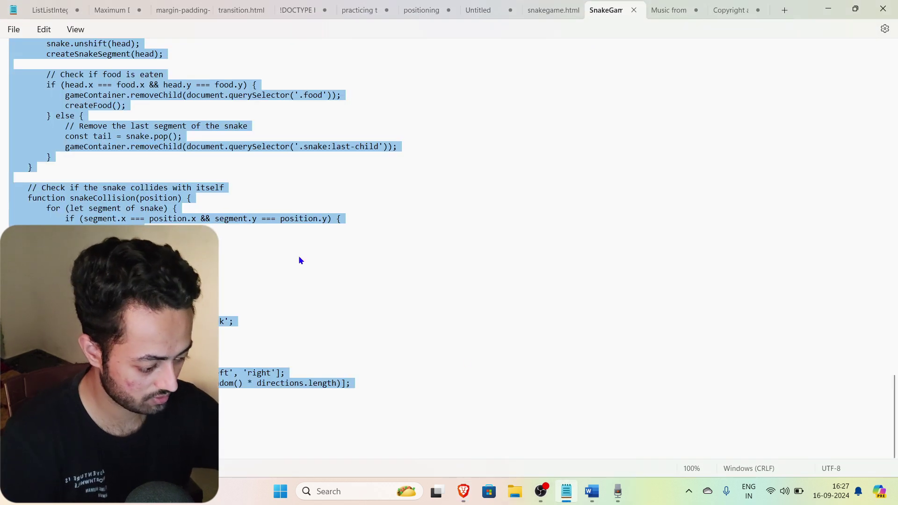
pyautogui.hotkey('ctrl', 'v')
pyautogui.hotkey('ctrl', 'a')
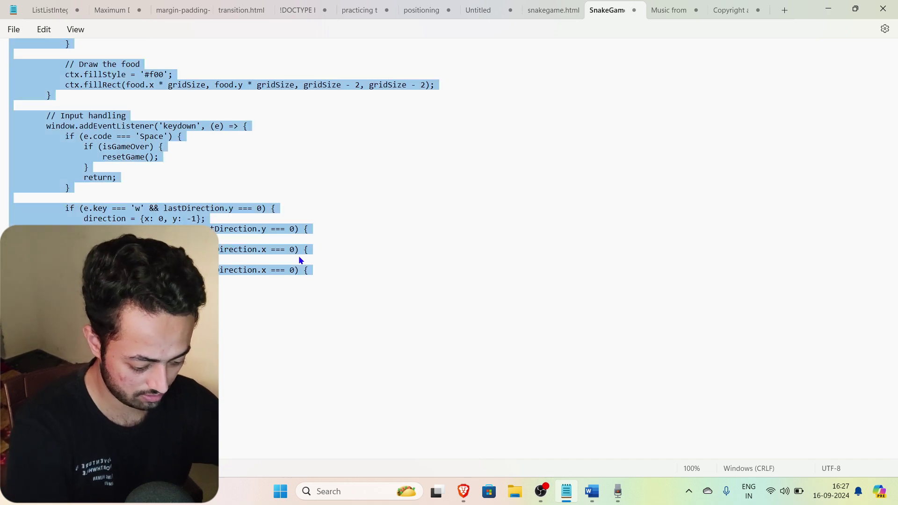
pyautogui.press('BackSpace')
pyautogui.hotkey('ctrl', 'v')
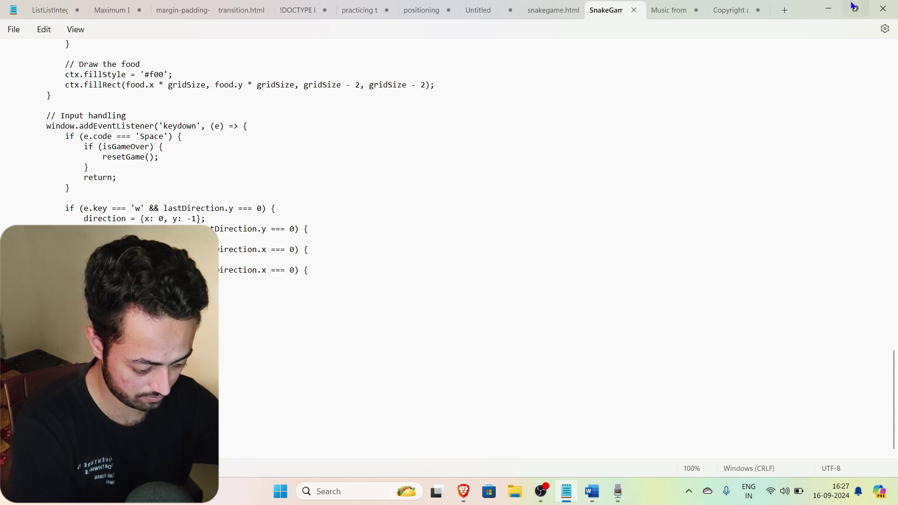
pyautogui.click(828, 8)
# Switch back to Brave and reload the SnakeGameNew.html page to load the replaced code.
pyautogui.click(459, 499)
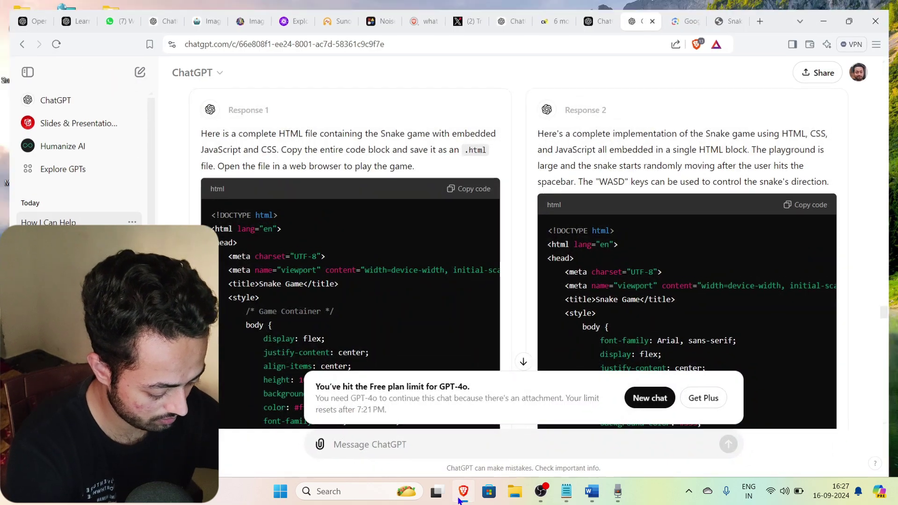
pyautogui.click(459, 499)
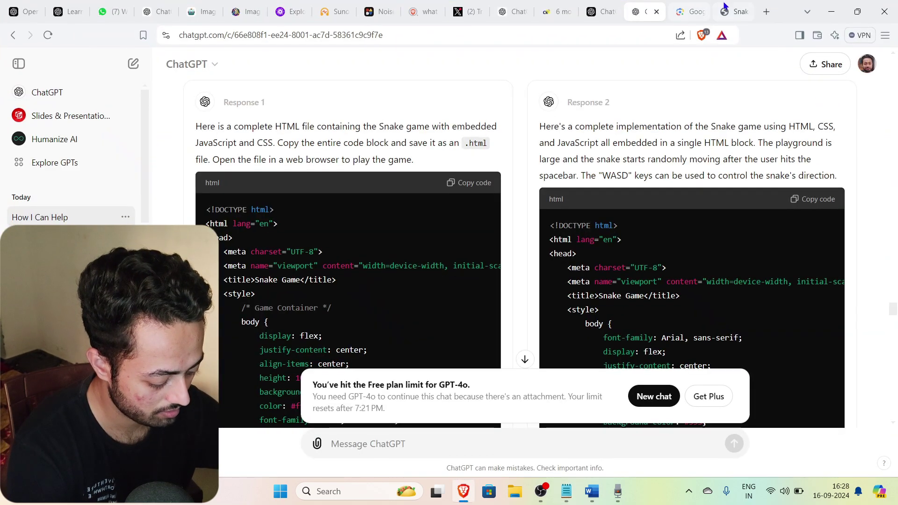
pyautogui.click(735, 10)
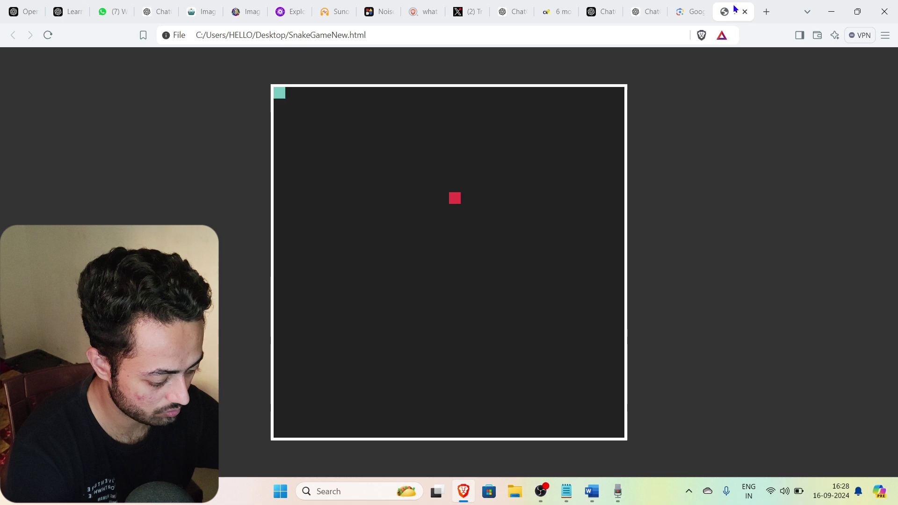
pyautogui.click(47, 35)
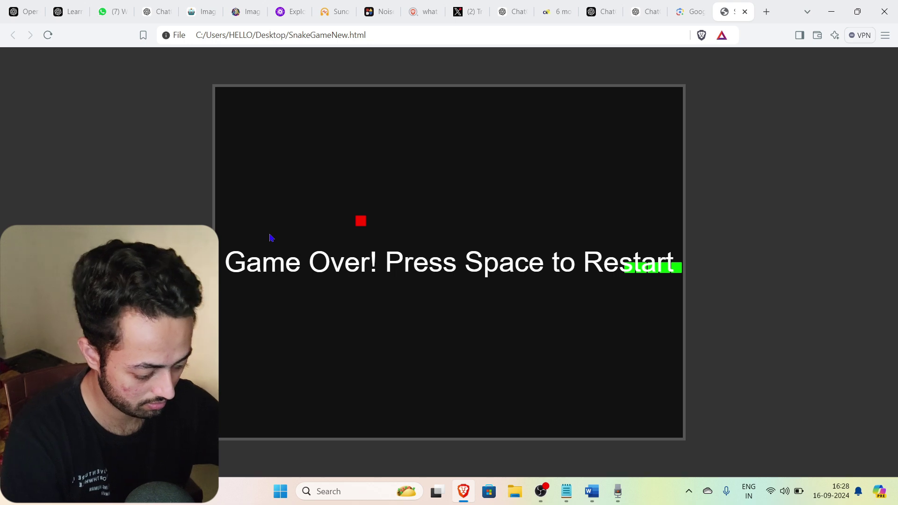
# Restart the Snake game and steer the snake around the board to eat the red food squares without hitting the walls.
pyautogui.press('space')
pyautogui.press('Up')
pyautogui.press('Right')
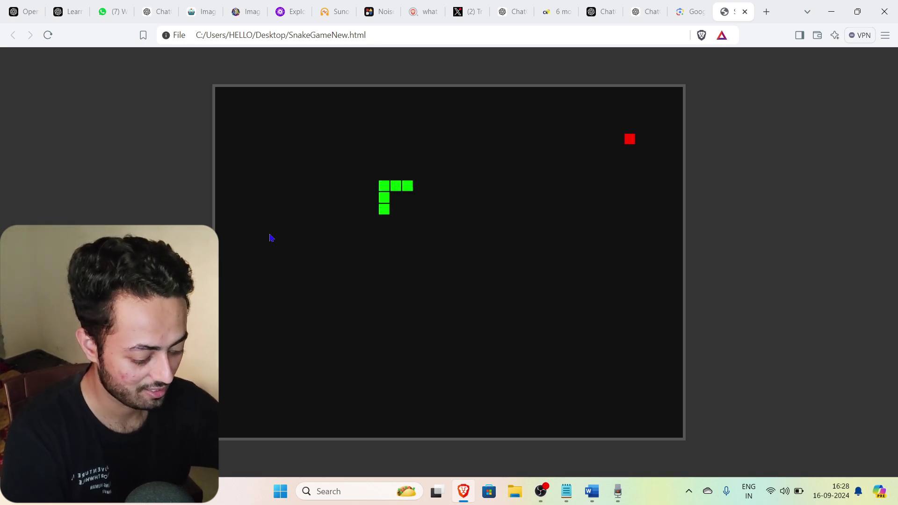
pyautogui.press('Up')
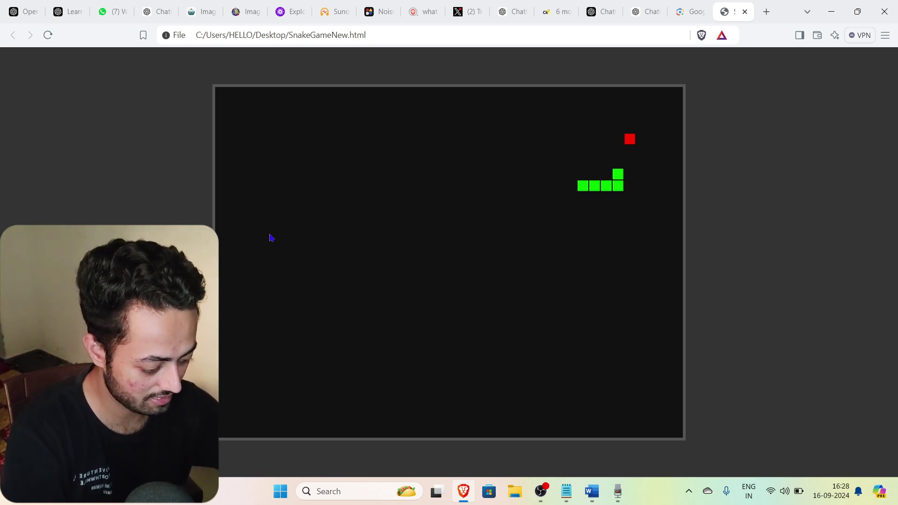
pyautogui.press('Right')
pyautogui.press('Down')
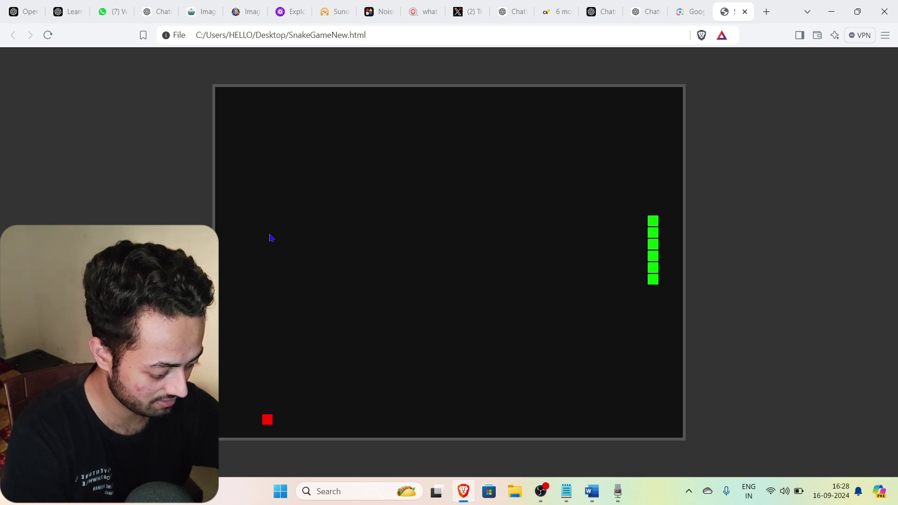
pyautogui.press('Left')
pyautogui.press('Down')
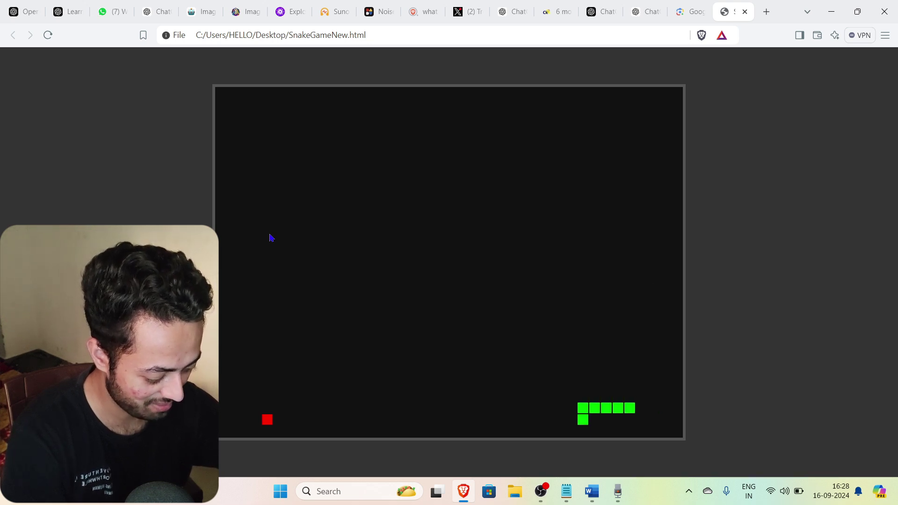
pyautogui.press('Left')
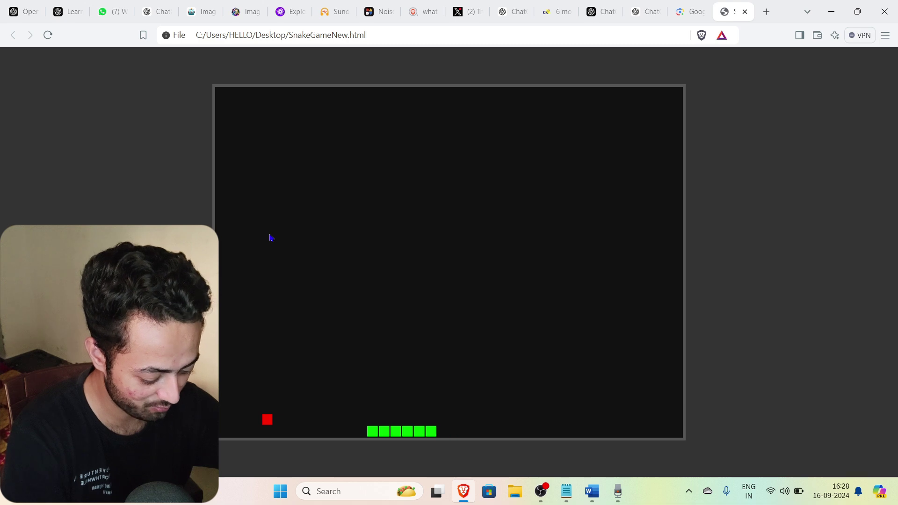
pyautogui.press('Up')
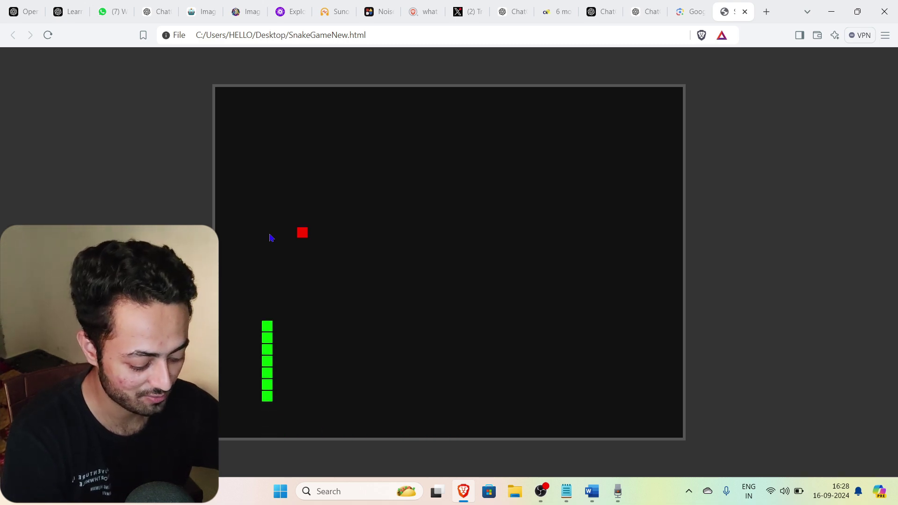
pyautogui.press('Right')
pyautogui.press('Up')
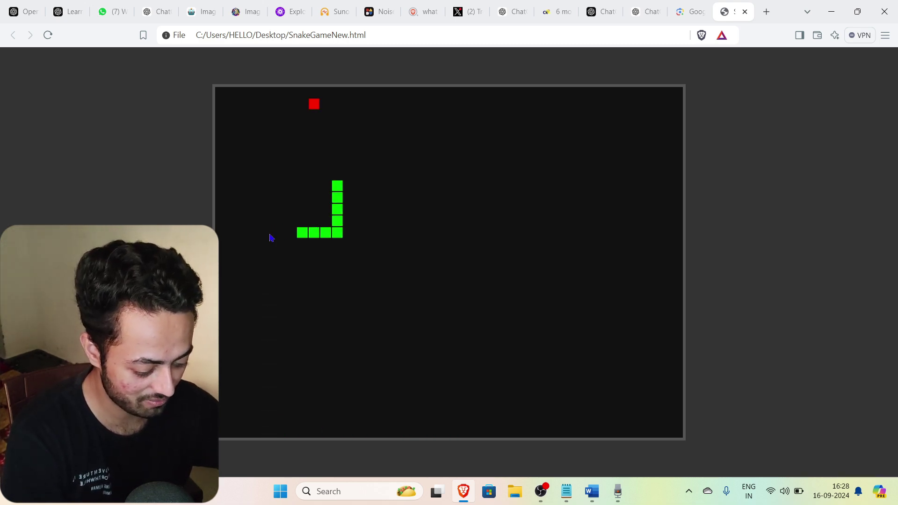
pyautogui.press('Left')
pyautogui.press('Down')
pyautogui.press('Right')
pyautogui.press('Up')
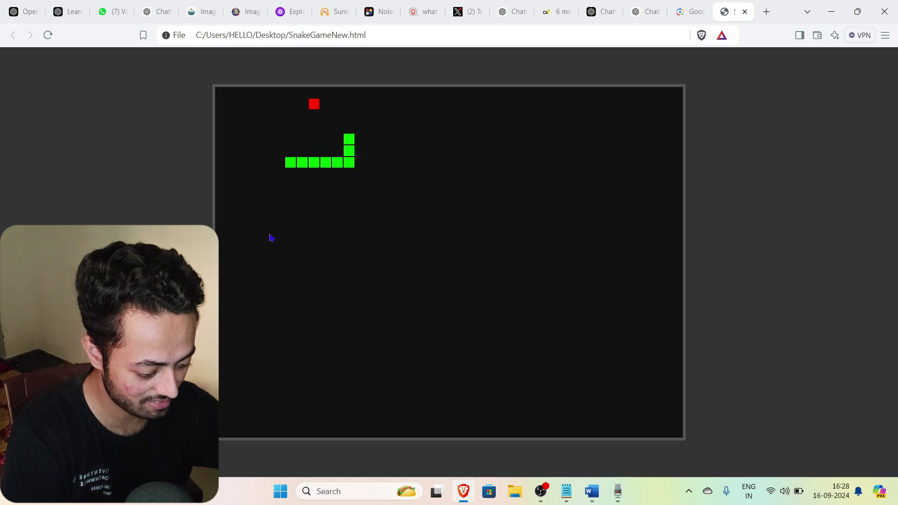
pyautogui.press('Down')
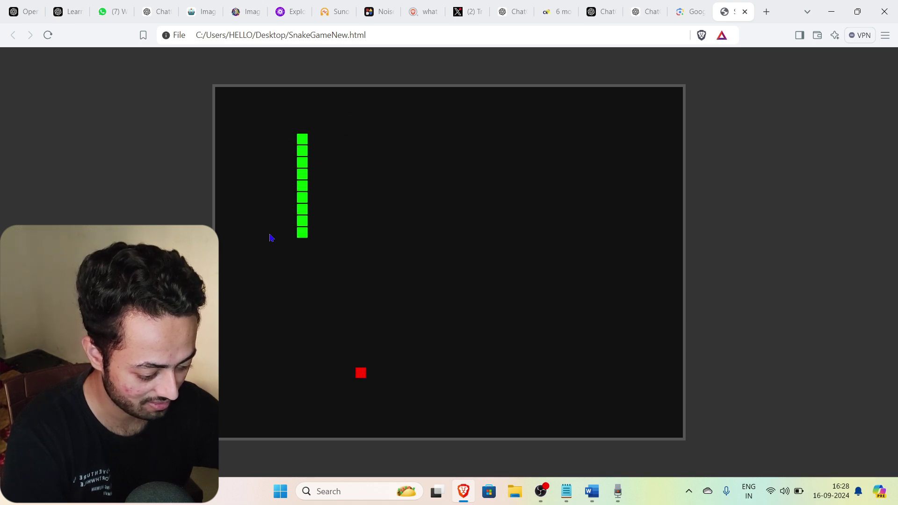
pyautogui.press('Right')
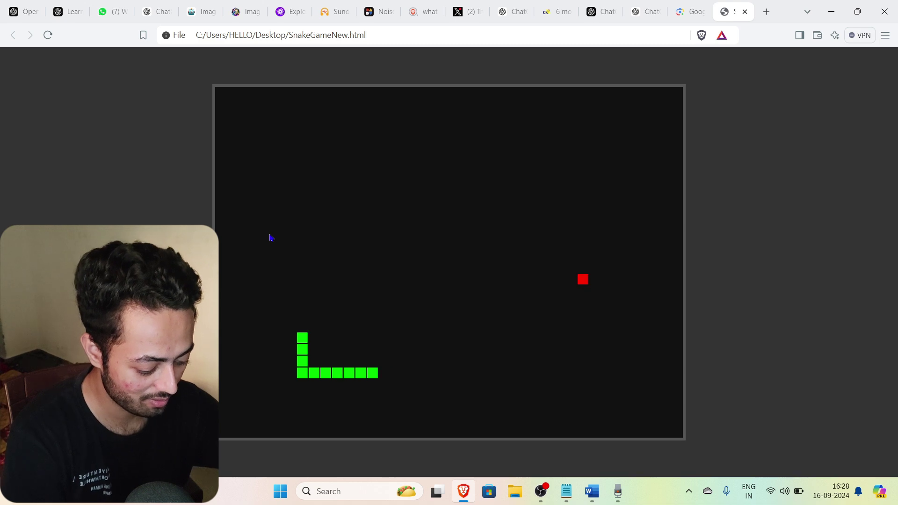
pyautogui.press('Up')
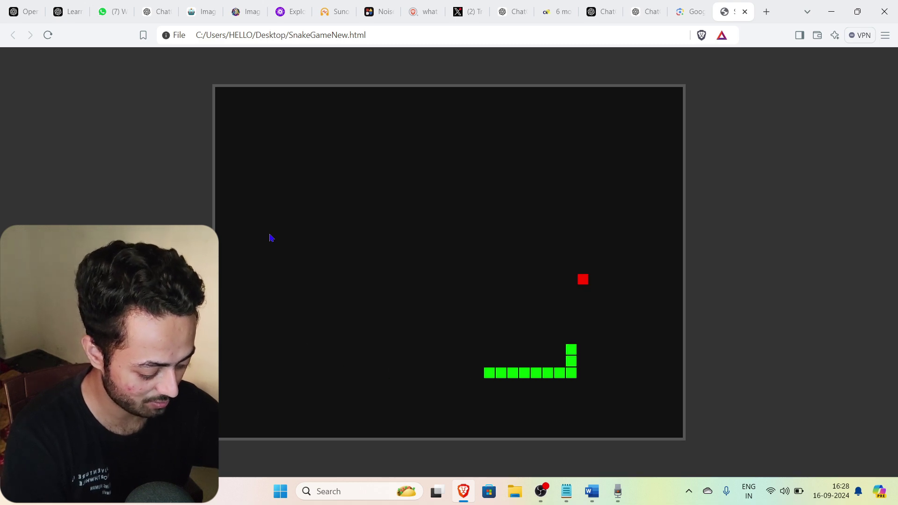
pyautogui.press('Right')
pyautogui.press('Up')
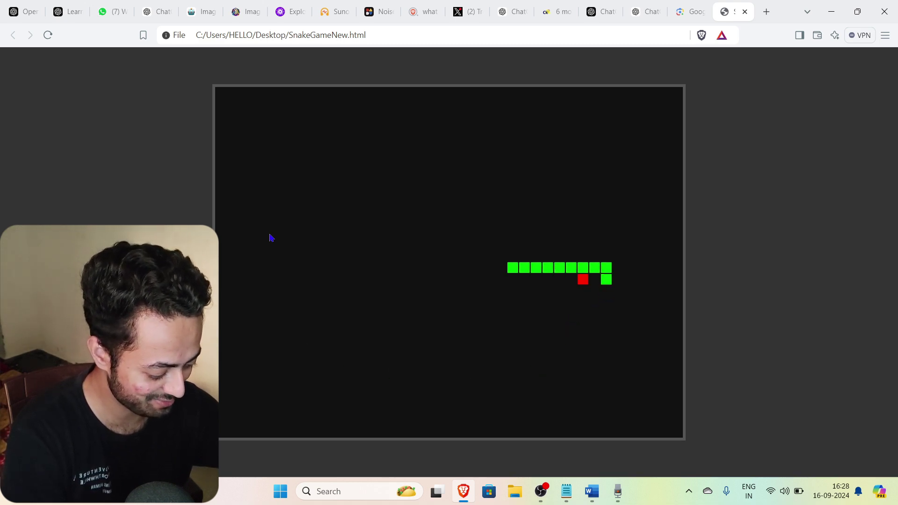
pyautogui.press('Down')
pyautogui.press('Right')
pyautogui.press('Up')
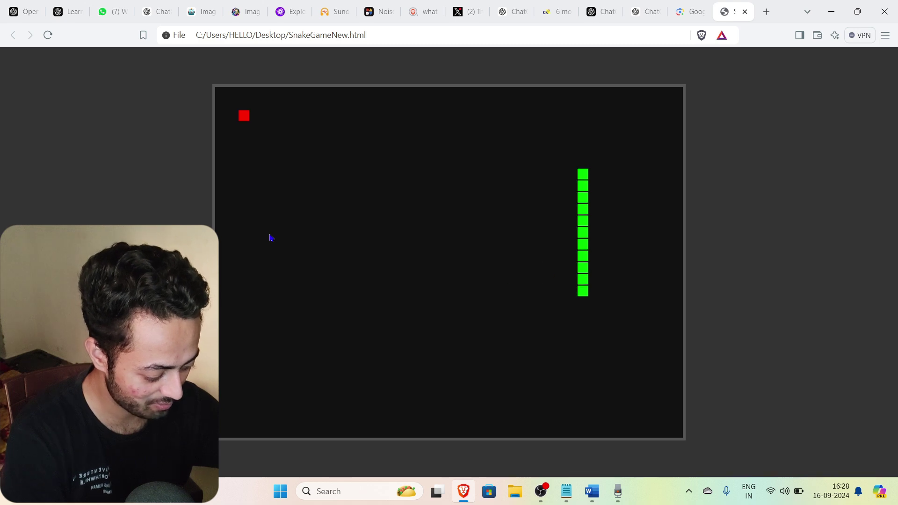
pyautogui.press('Left')
pyautogui.press('Up')
pyautogui.press('Left')
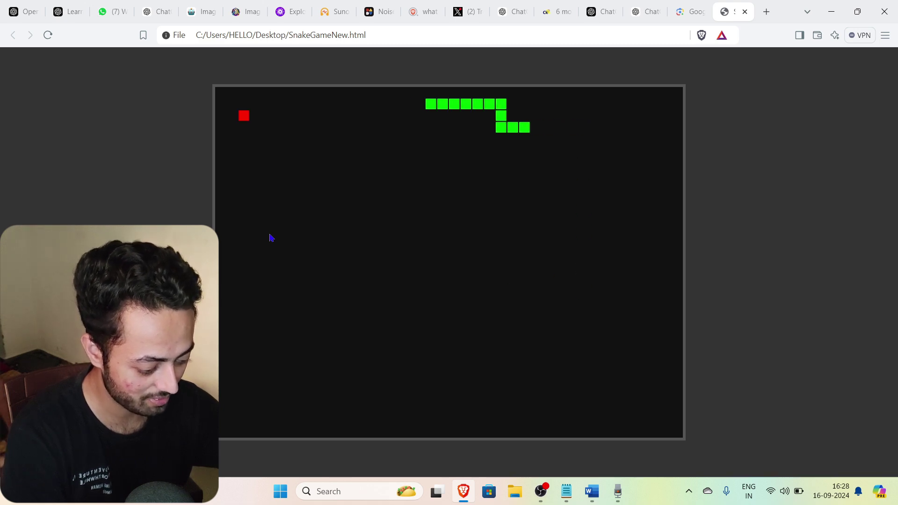
pyautogui.press('Down')
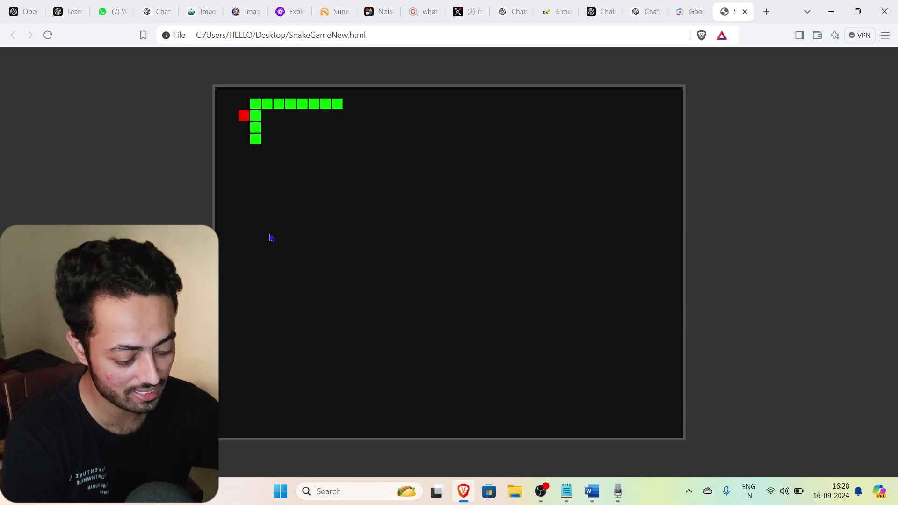
pyautogui.press('Left')
pyautogui.press('Up')
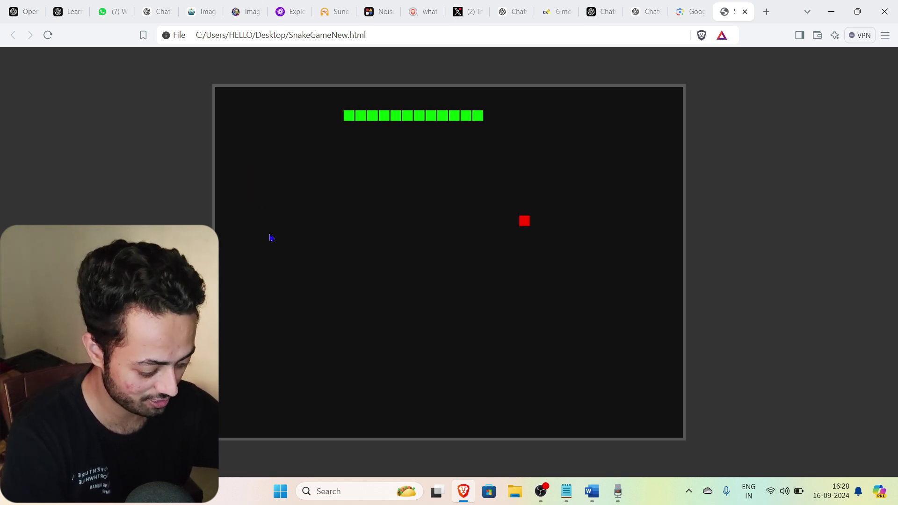
pyautogui.press('Down')
pyautogui.press('Right')
pyautogui.press('Down')
pyautogui.press('Left')
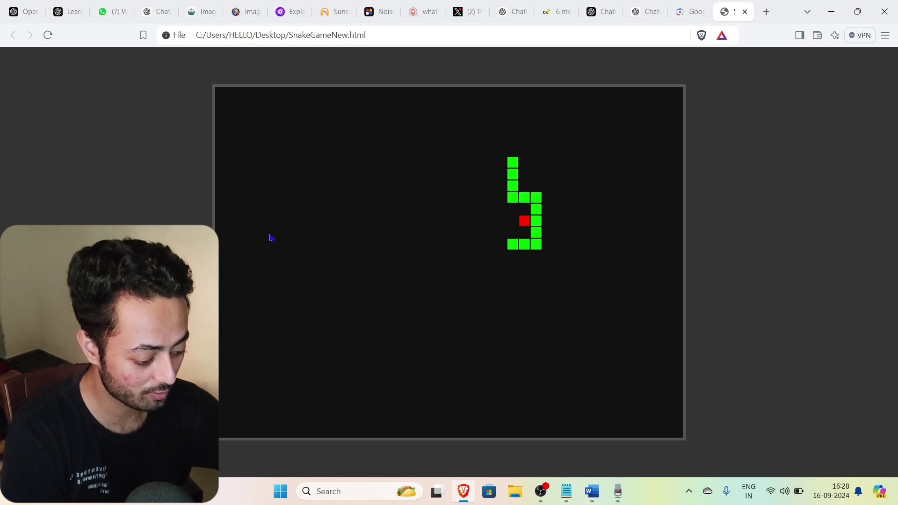
pyautogui.press('Up')
pyautogui.press('Right')
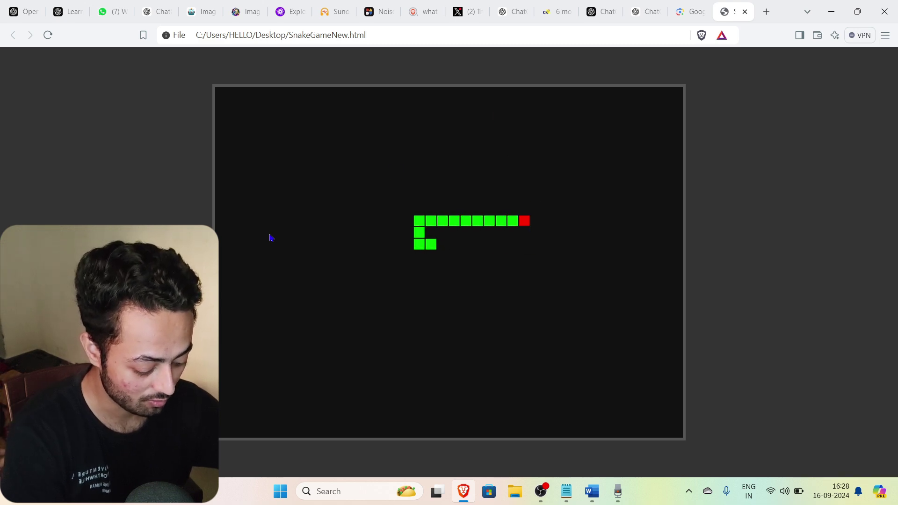
pyautogui.press('Up')
pyautogui.press('Left')
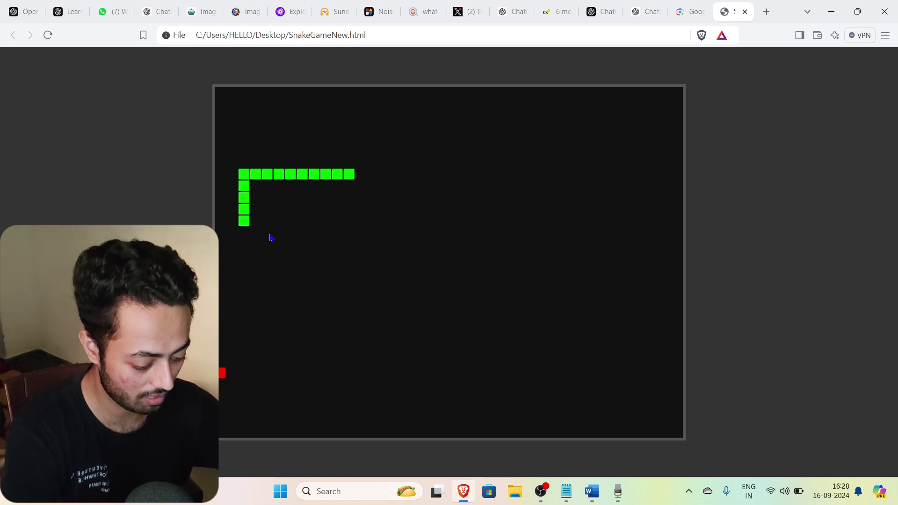
pyautogui.press('Left')
pyautogui.press('Right')
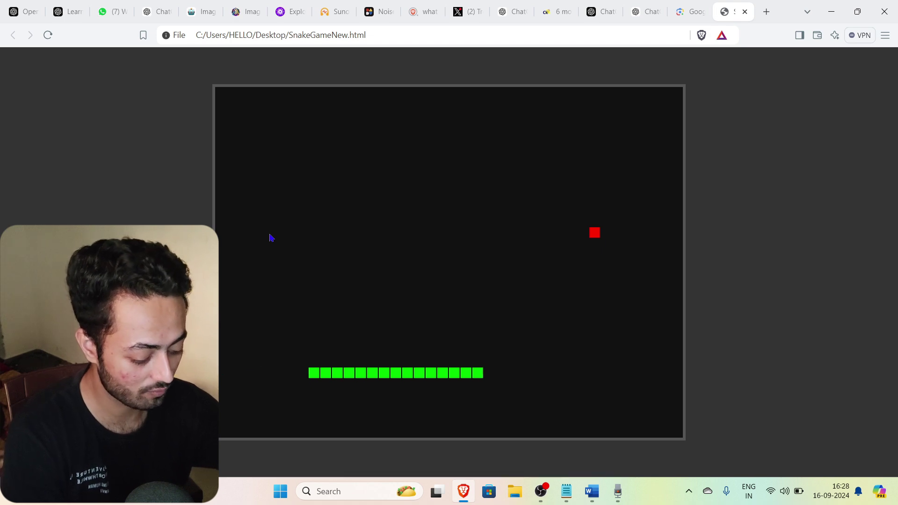
pyautogui.press('Up')
pyautogui.press('Right')
pyautogui.press('Up')
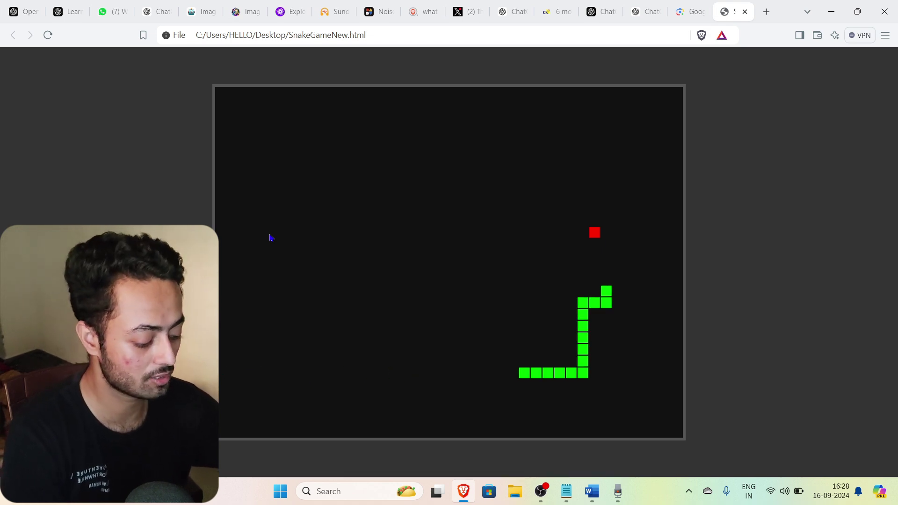
pyautogui.press('Left')
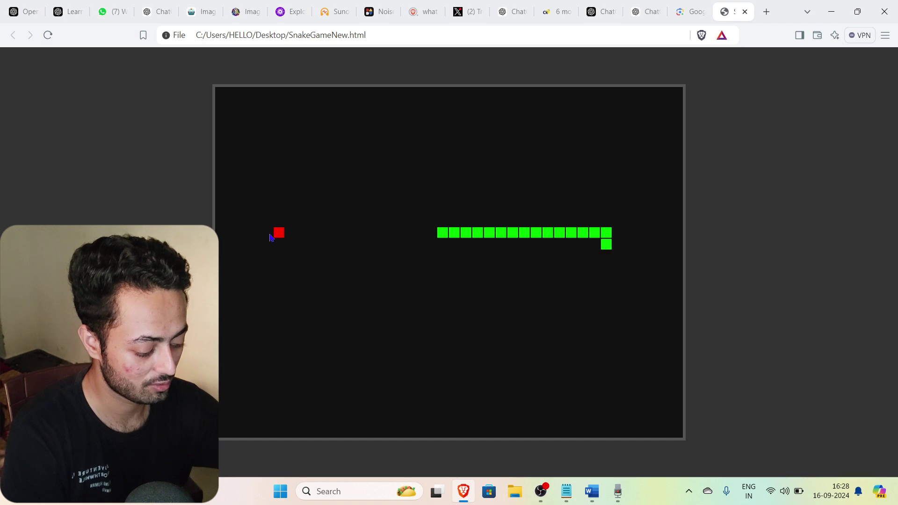
pyautogui.press('Up')
pyautogui.press('Right')
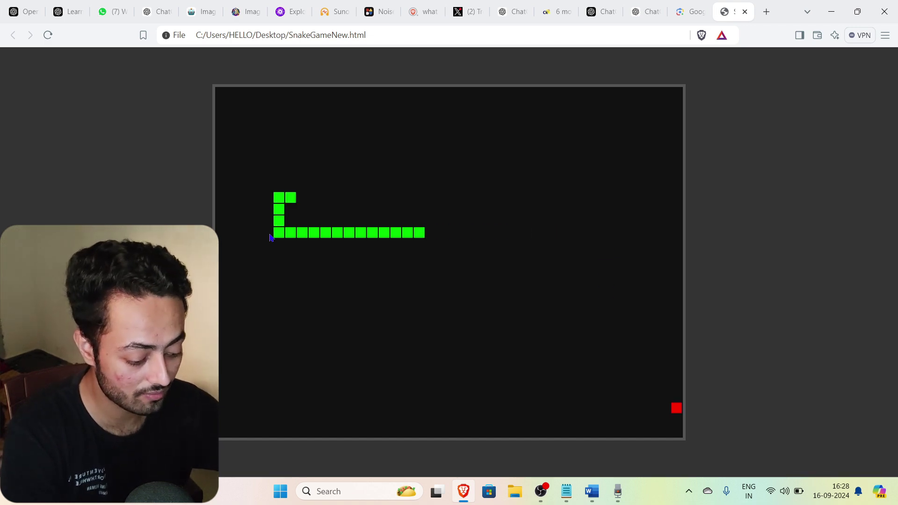
# Steer the snake down and across the board toward the red food square in the lower-right corner.
pyautogui.press('Down')
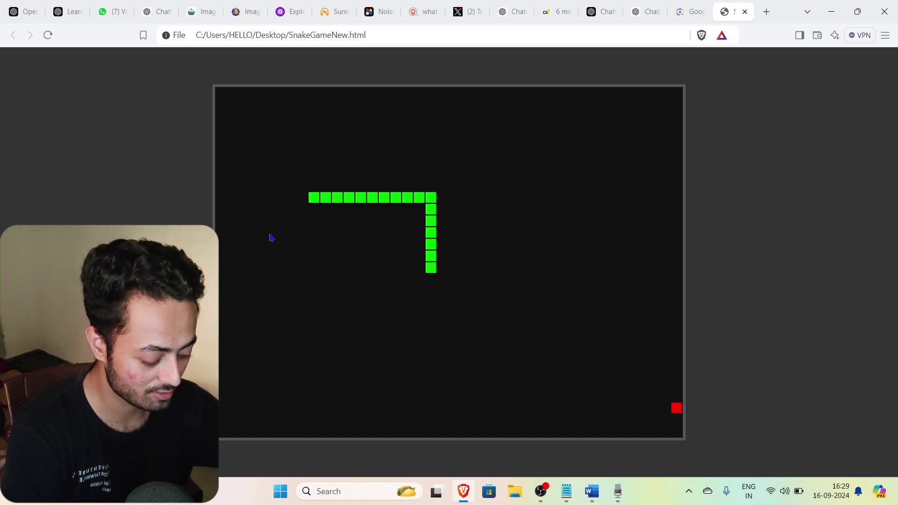
pyautogui.press('Right')
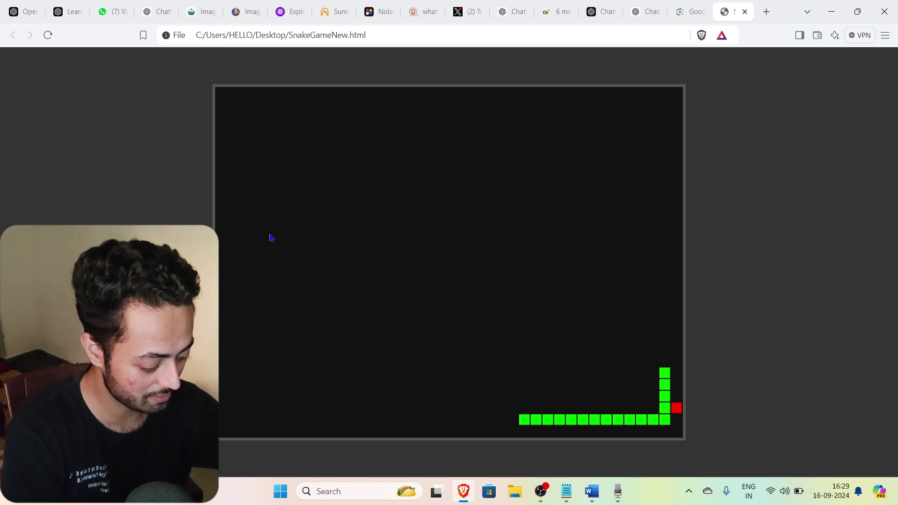
pyautogui.press('Right')
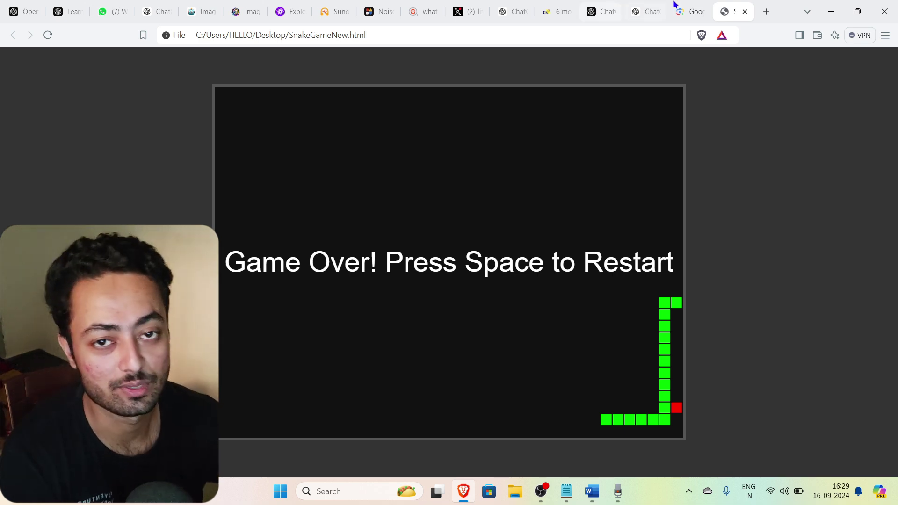
# Return to the ChatGPT conversation, look over the code in both Snake game responses, and start a new chat.
pyautogui.click(645, 8)
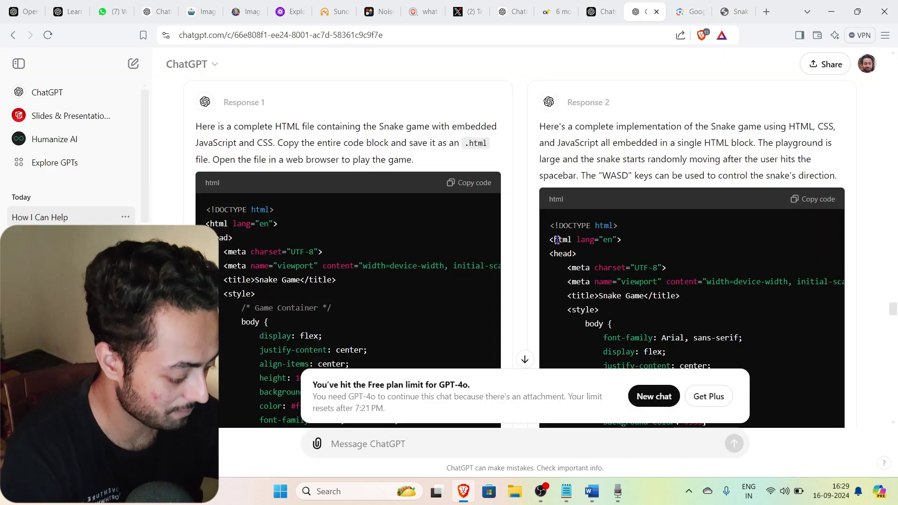
pyautogui.scroll(-4, 557, 239)
pyautogui.scroll(2, 557, 240)
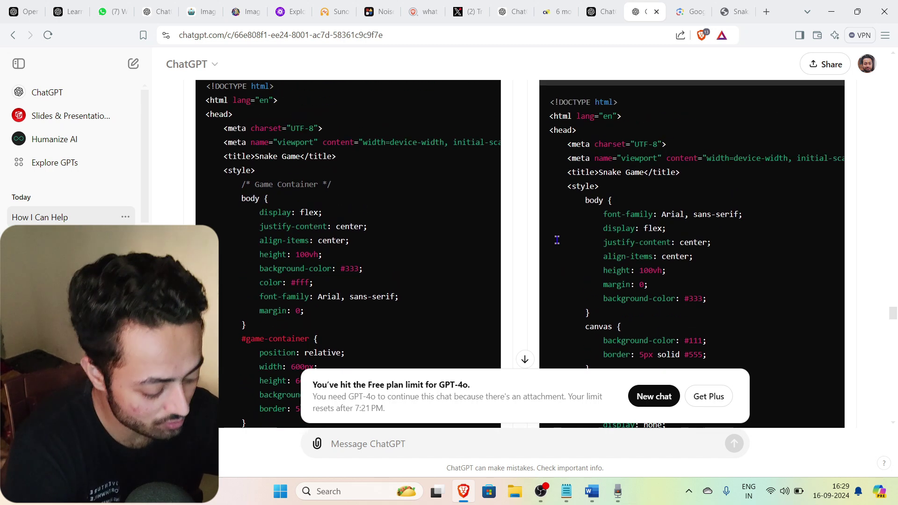
pyautogui.click(658, 398)
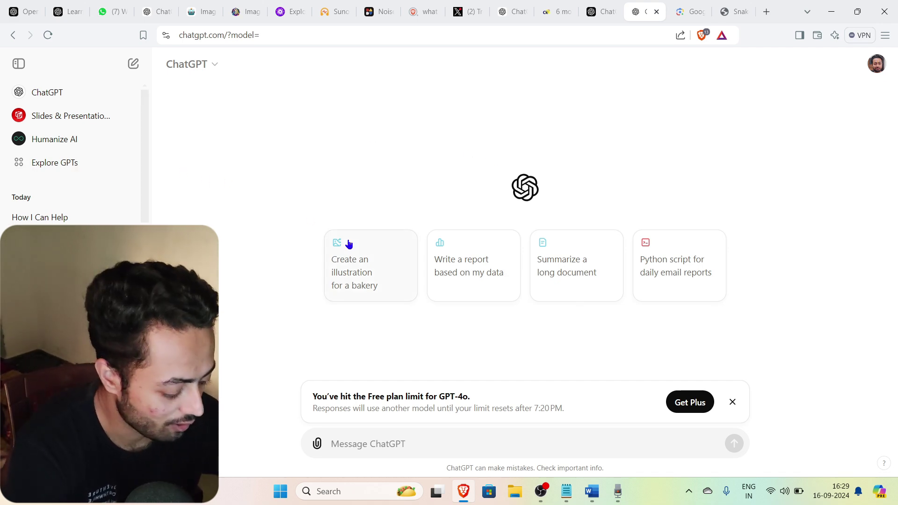
# Switch to Word and review the prompt list from Planning Your Day to the Programmers & Students section.
pyautogui.click(589, 497)
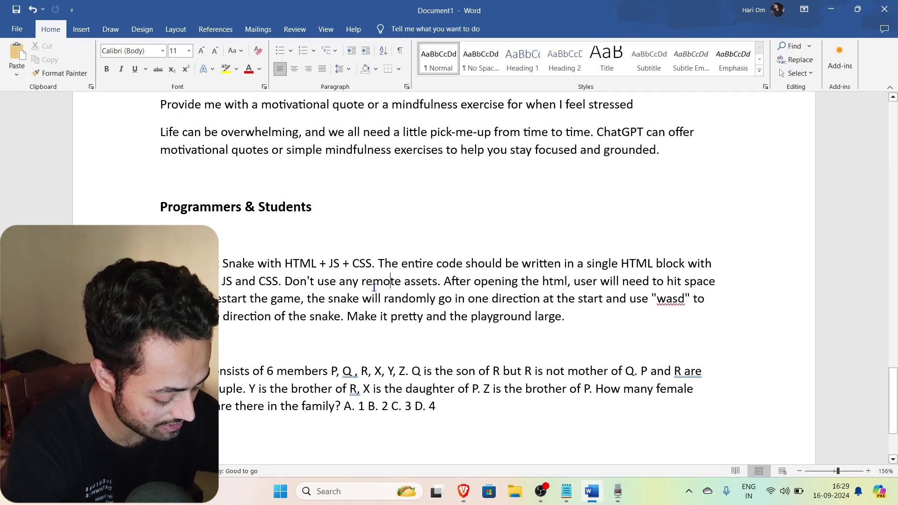
pyautogui.scroll(10, 375, 283)
pyautogui.scroll(8, 374, 286)
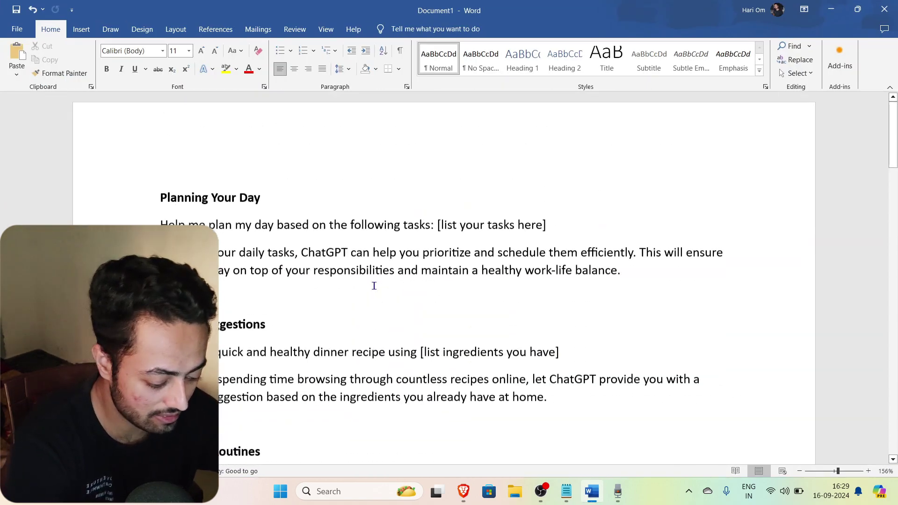
pyautogui.scroll(-2, 374, 286)
pyautogui.scroll(-5, 375, 286)
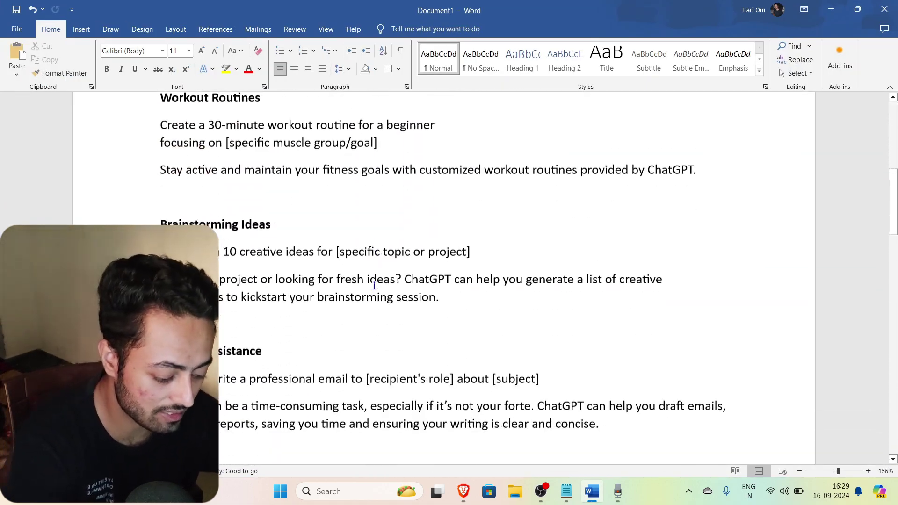
pyautogui.scroll(3, 374, 286)
pyautogui.scroll(-6, 374, 286)
pyautogui.scroll(-10, 374, 286)
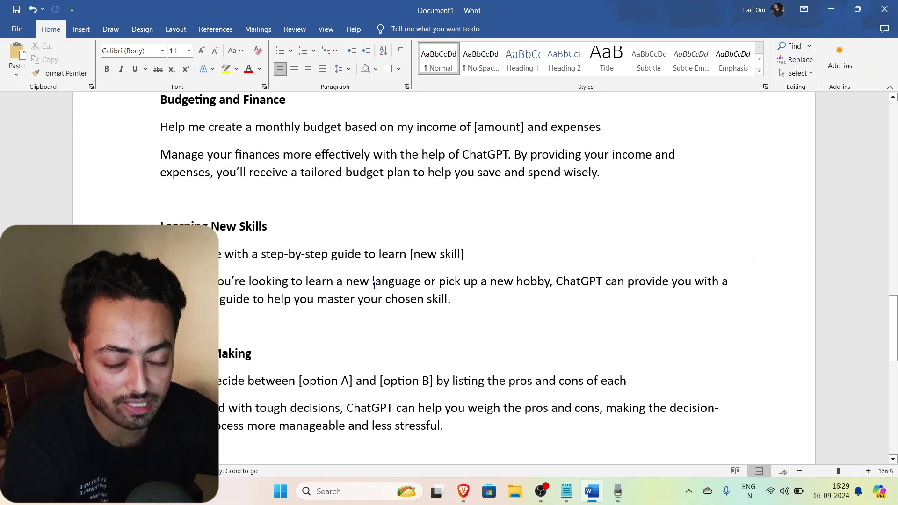
pyautogui.scroll(-10, 374, 286)
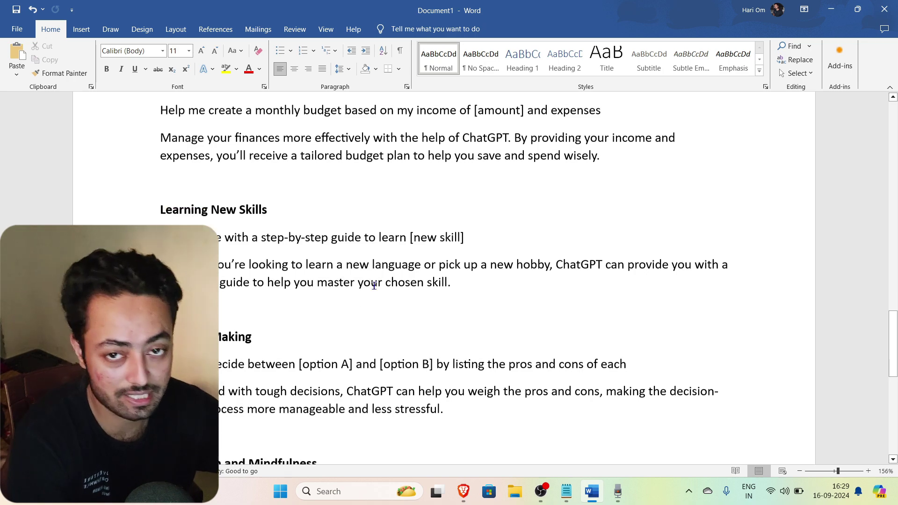
pyautogui.scroll(1, 374, 286)
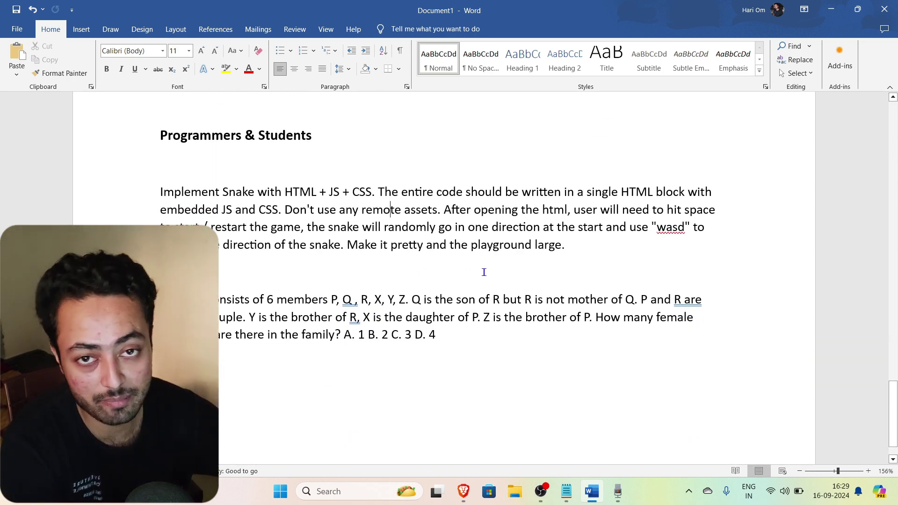
pyautogui.scroll(12, 484, 339)
pyautogui.scroll(3, 485, 340)
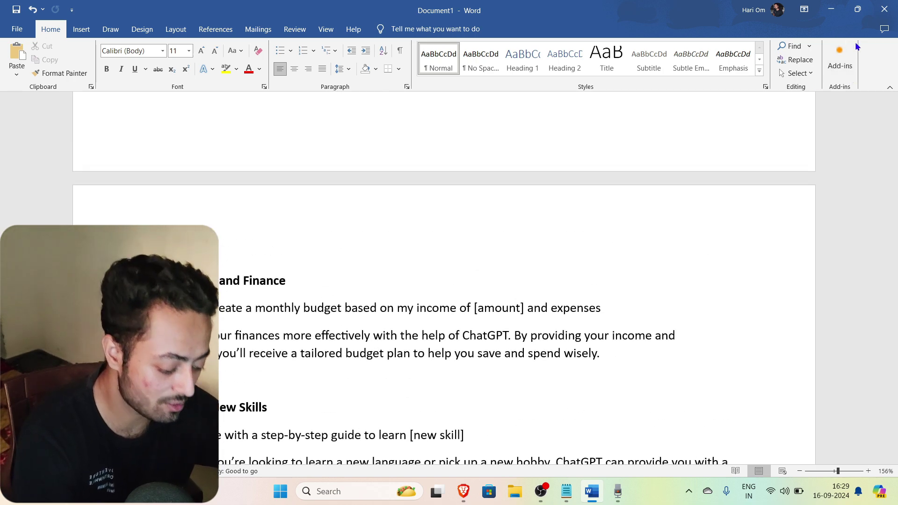
# Switch back to Brave, browse the GPT catalogue to its Education section, and start a chat with the fourth-ranked Video Summarizer GPT.
pyautogui.hotkey('alt', 'Tab')
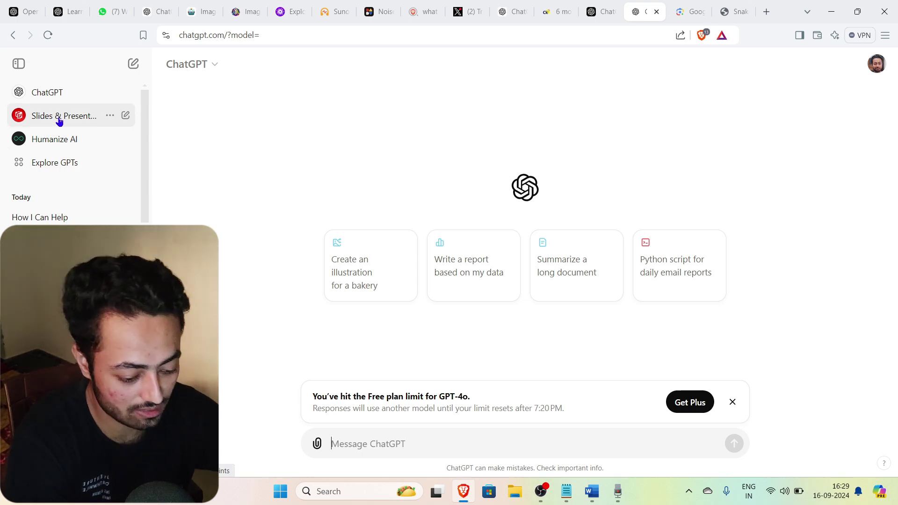
pyautogui.click(57, 163)
pyautogui.scroll(-7, 382, 282)
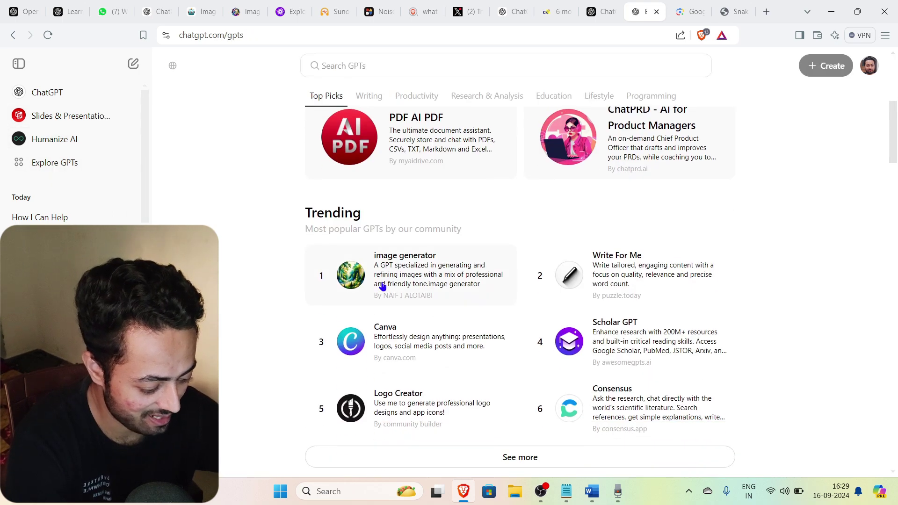
pyautogui.scroll(-15, 383, 286)
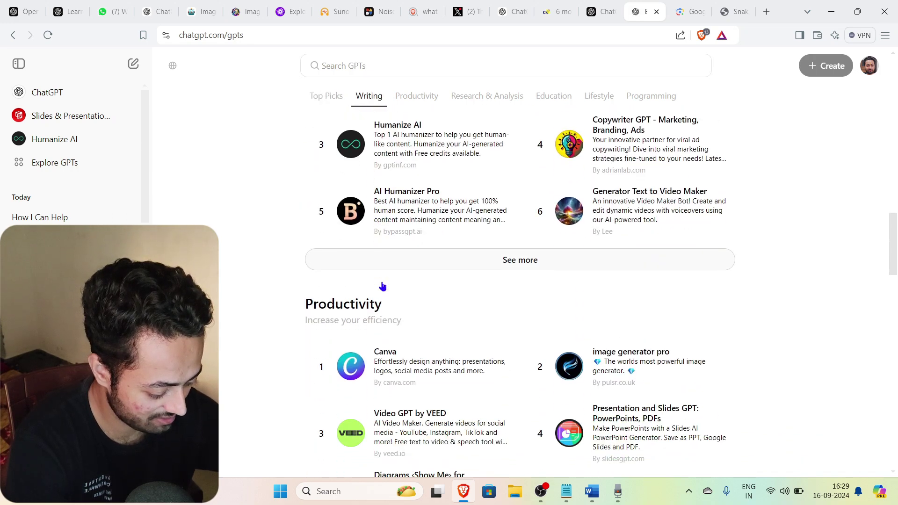
pyautogui.scroll(-6, 383, 286)
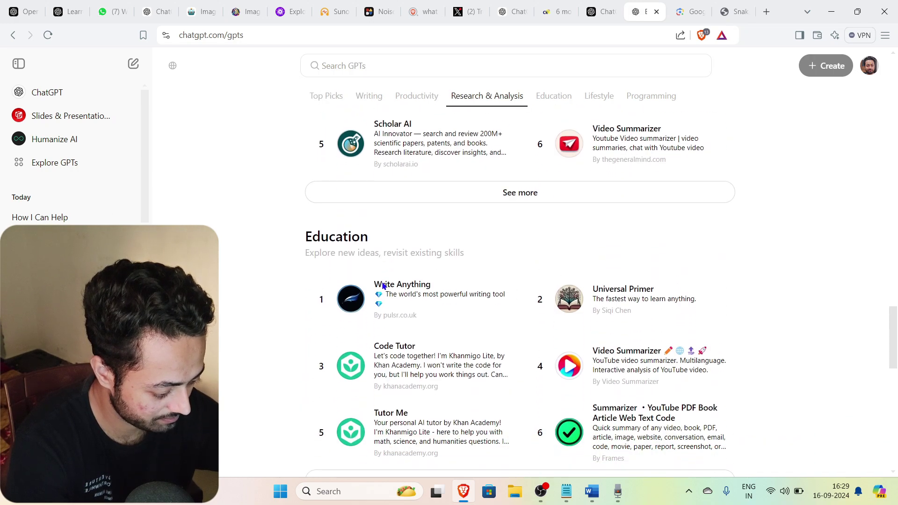
pyautogui.scroll(-1, 382, 287)
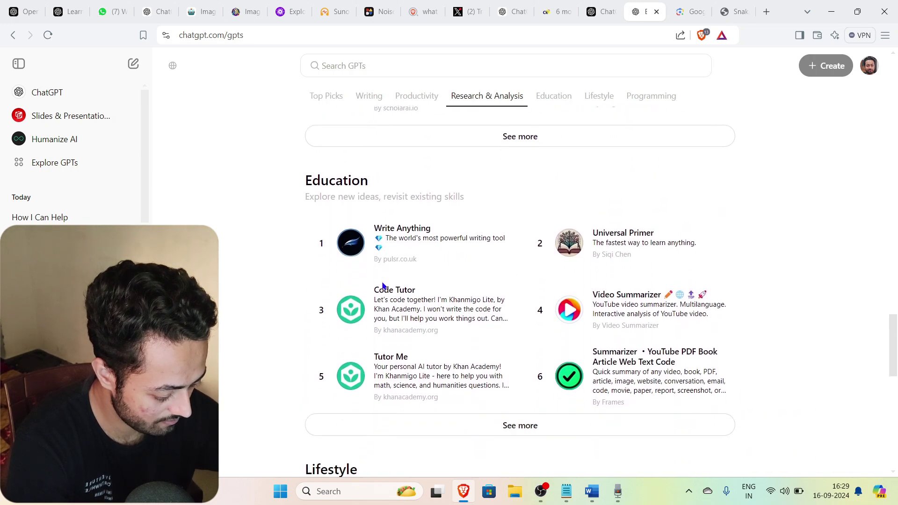
pyautogui.click(645, 310)
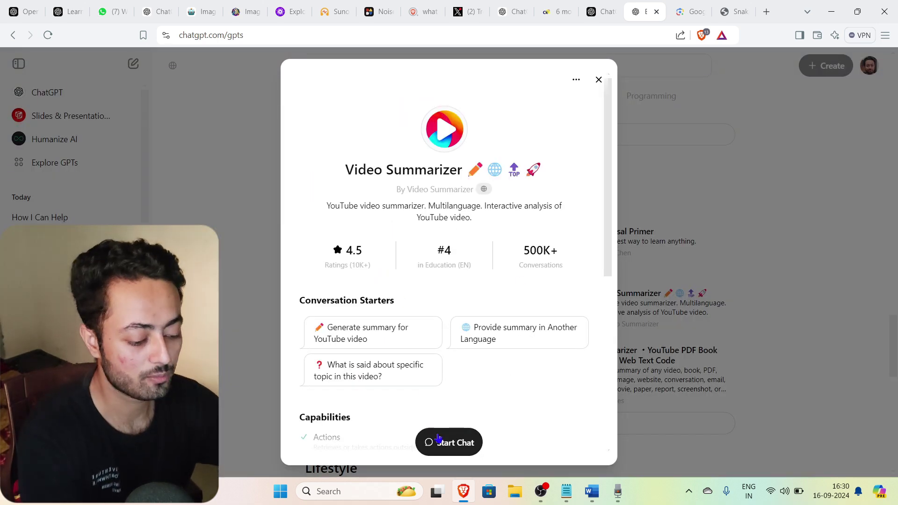
pyautogui.click(449, 441)
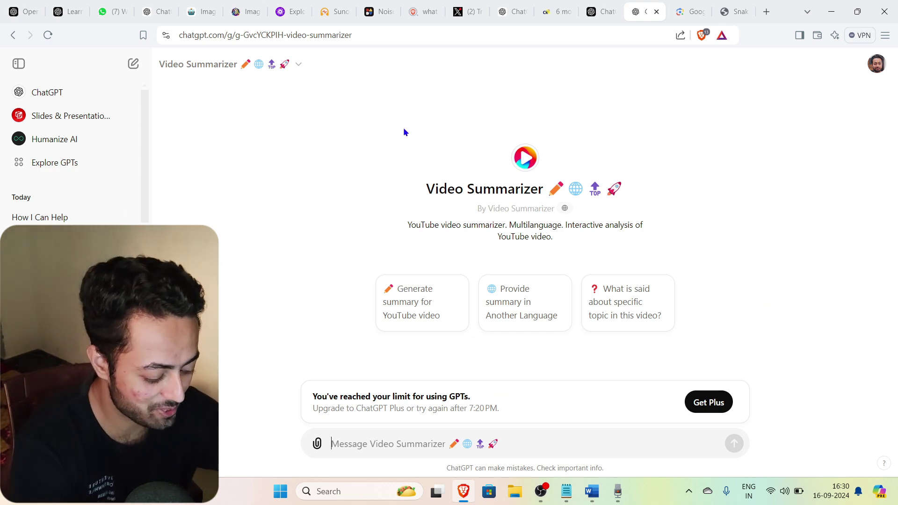
pyautogui.click(299, 65)
pyautogui.click(305, 182)
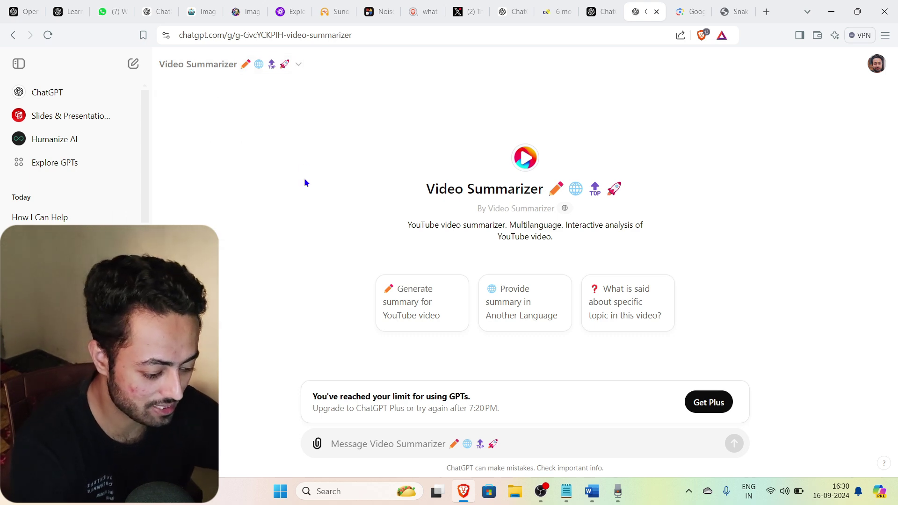
# Open YouTube in a new tab and play the video How A Poor Boy Built Oberoi Hotels.
pyautogui.click(766, 11)
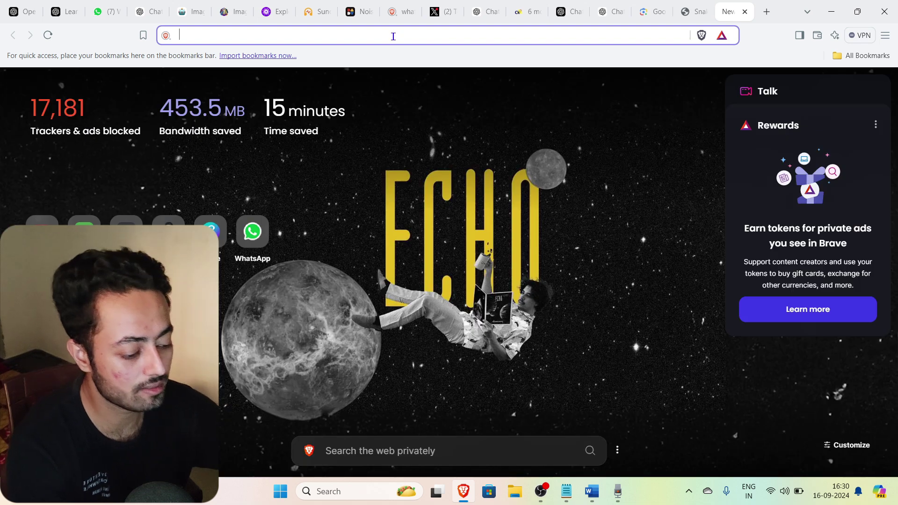
pyautogui.write('ww')
pyautogui.press('BackSpace')
pyautogui.press('BackSpace')
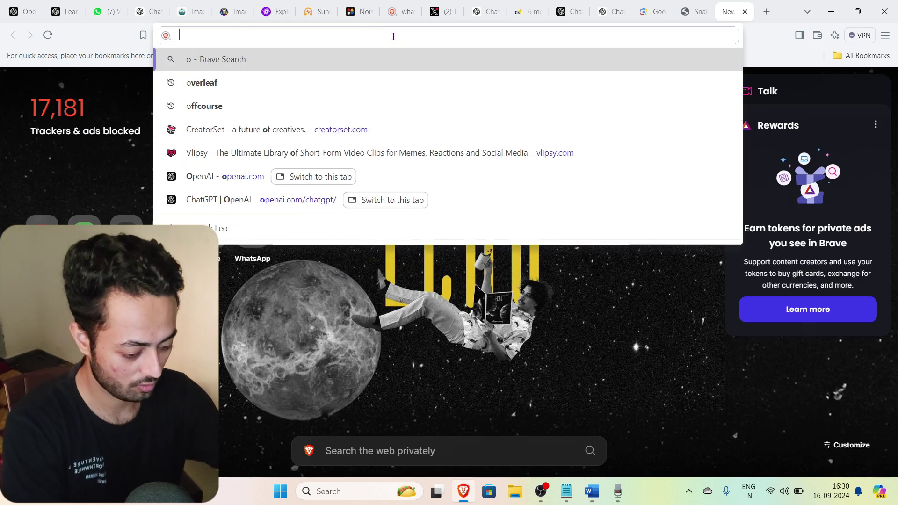
pyautogui.write('you')
pyautogui.press('Return')
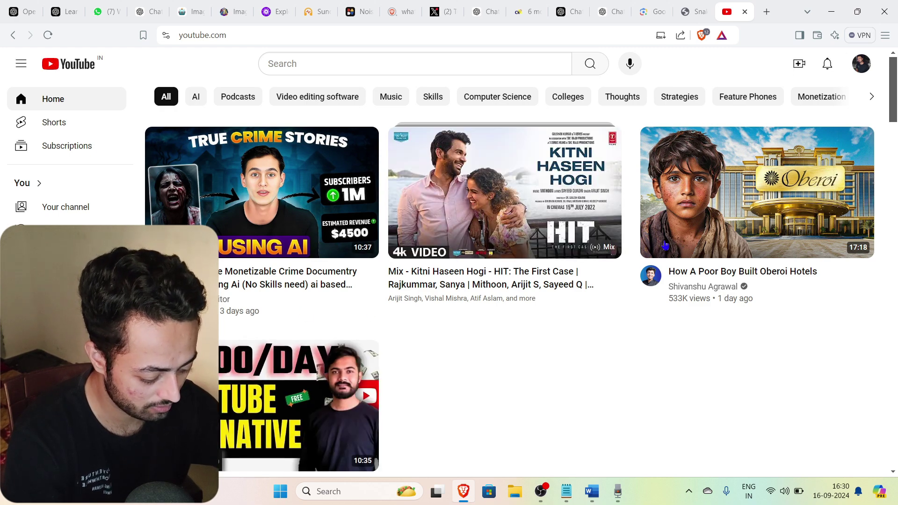
pyautogui.click(713, 227)
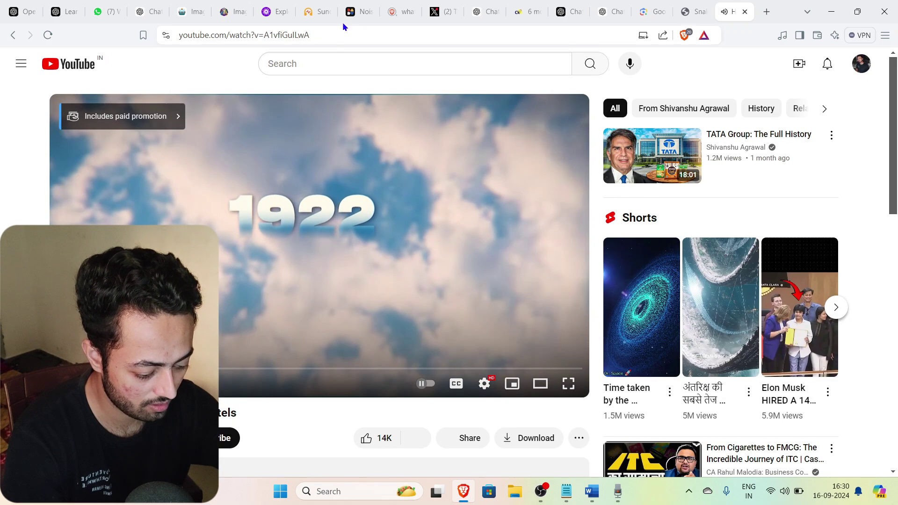
pyautogui.click(342, 21)
pyautogui.moveTo(343, 22); pyautogui.dragTo(313, 35)
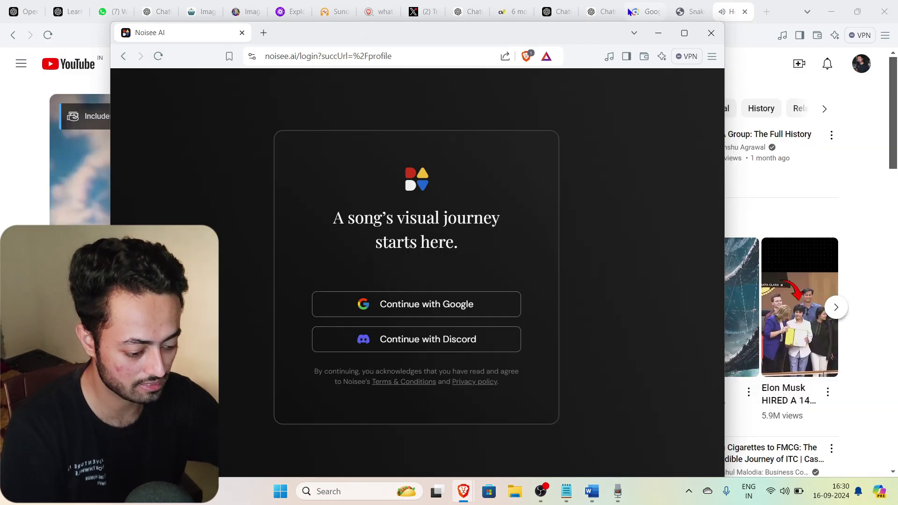
pyautogui.click(659, 33)
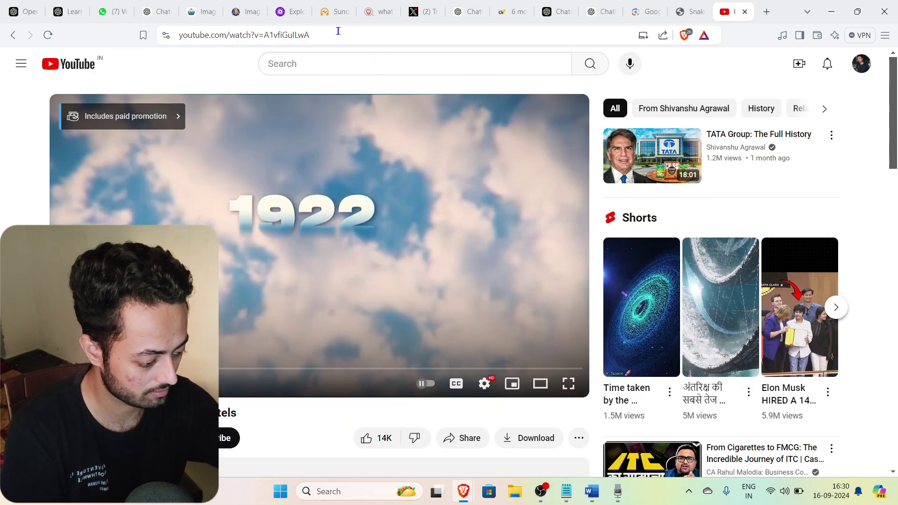
# Copy the YouTube video's web address and paste it into the message to the Video Summarizer GPT.
pyautogui.click(338, 31)
pyautogui.hotkey('ctrl', 'c')
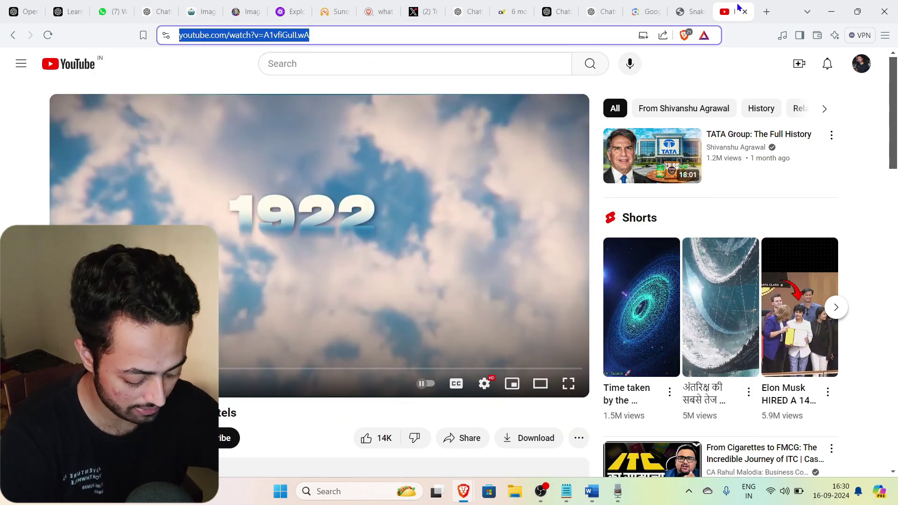
pyautogui.click(687, 8)
pyautogui.click(595, 9)
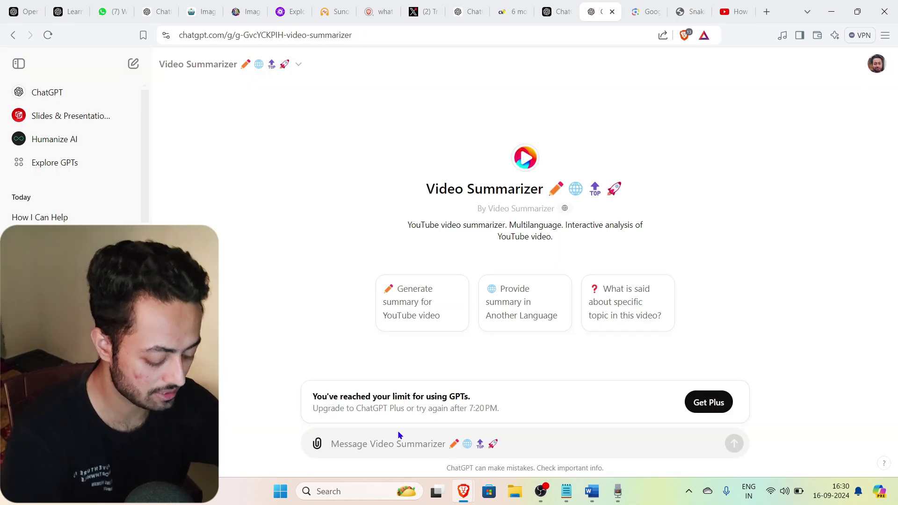
pyautogui.click(390, 447)
pyautogui.hotkey('ctrl', 'v')
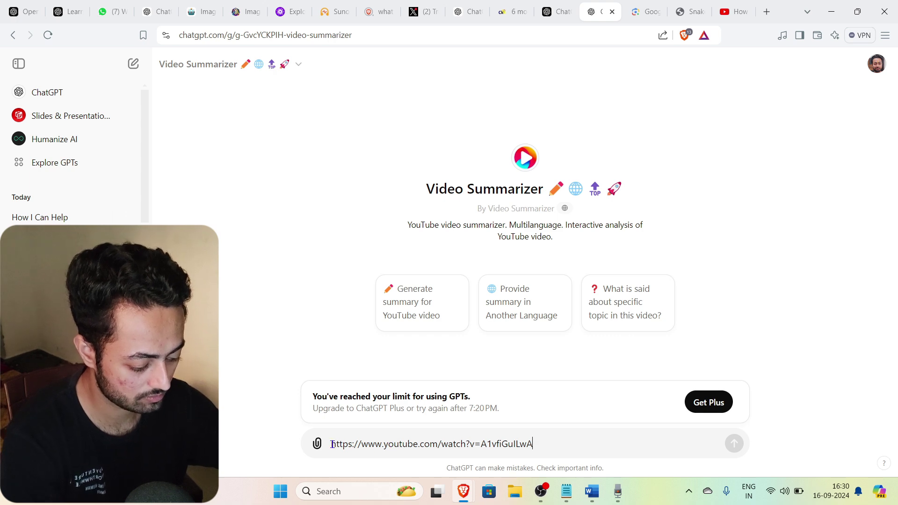
# Add "Summary for this video" on its own line above the link, select the whole prompt, and reload the page.
pyautogui.write('Summary for this')
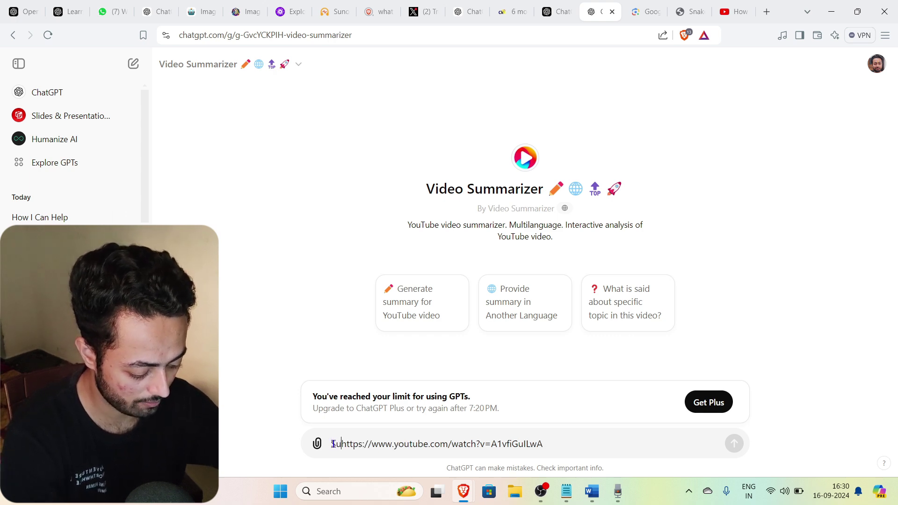
pyautogui.write(' video')
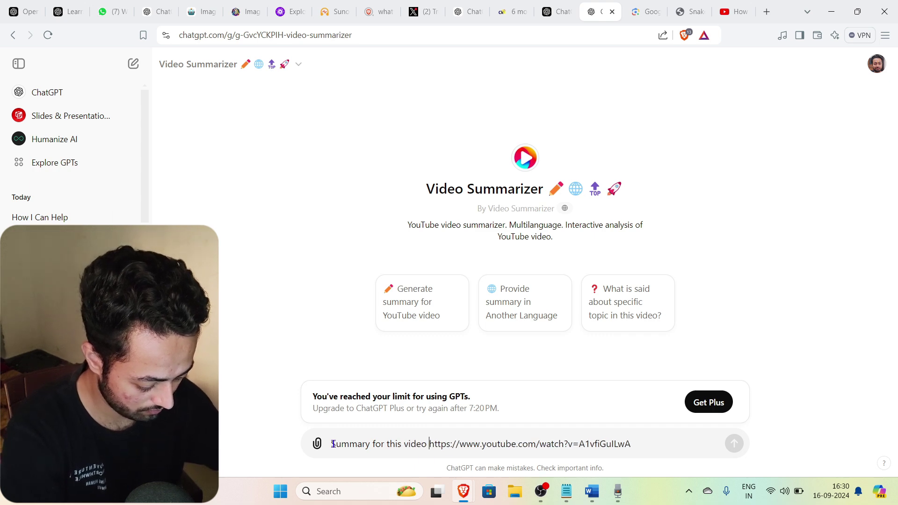
pyautogui.hotkey('shift', 'Return')
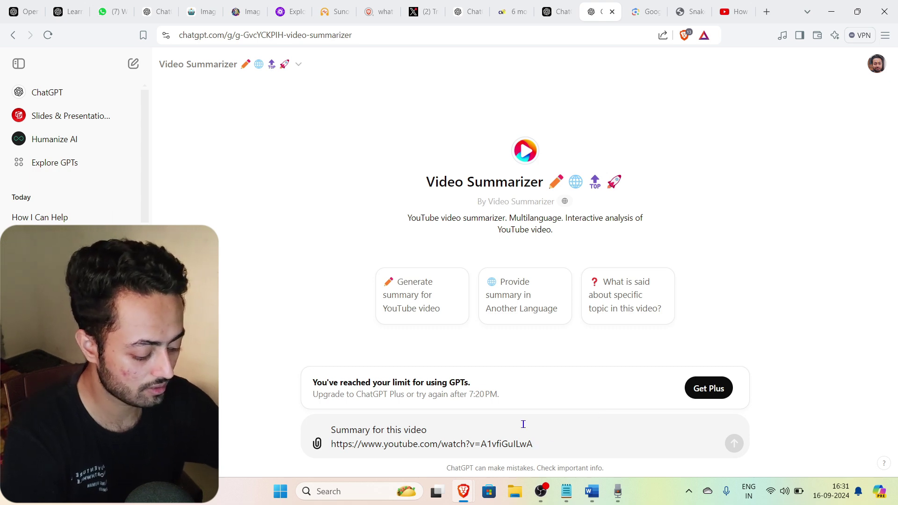
pyautogui.hotkey('ctrl', 'a')
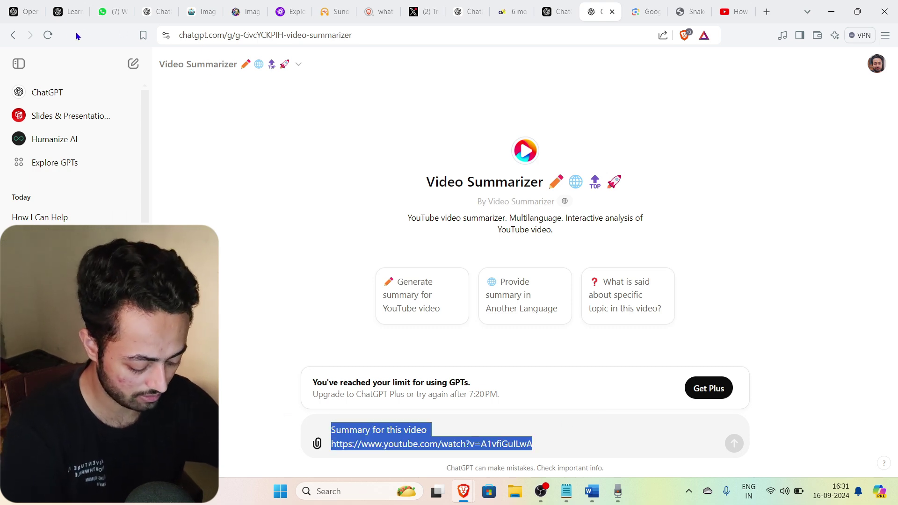
pyautogui.click(48, 35)
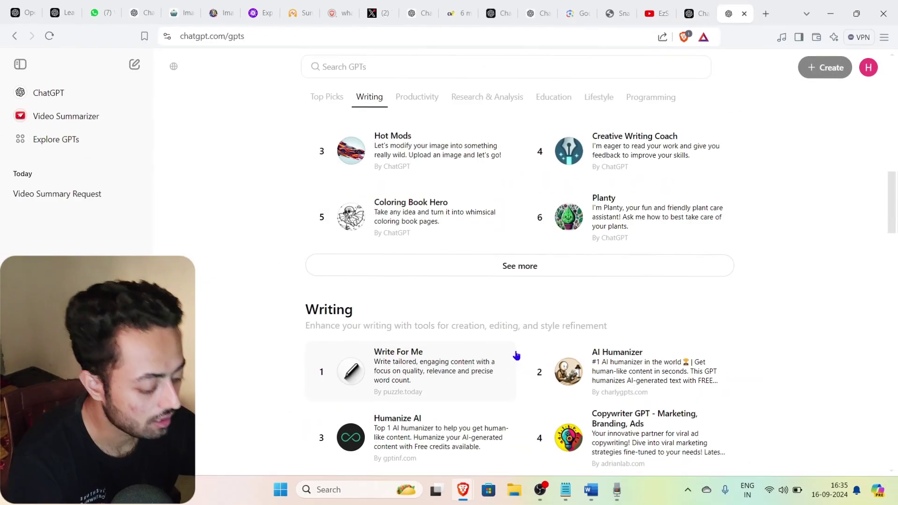
# Browse the GPT catalogue and jump to its Writing category to look over the listed GPTs.
pyautogui.scroll(-3, 516, 356)
pyautogui.scroll(-3, 516, 356)
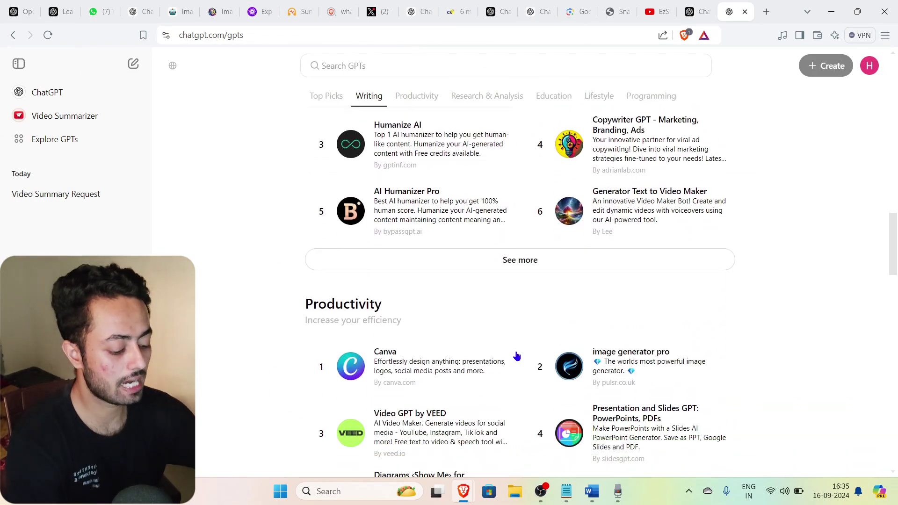
pyautogui.scroll(15, 516, 352)
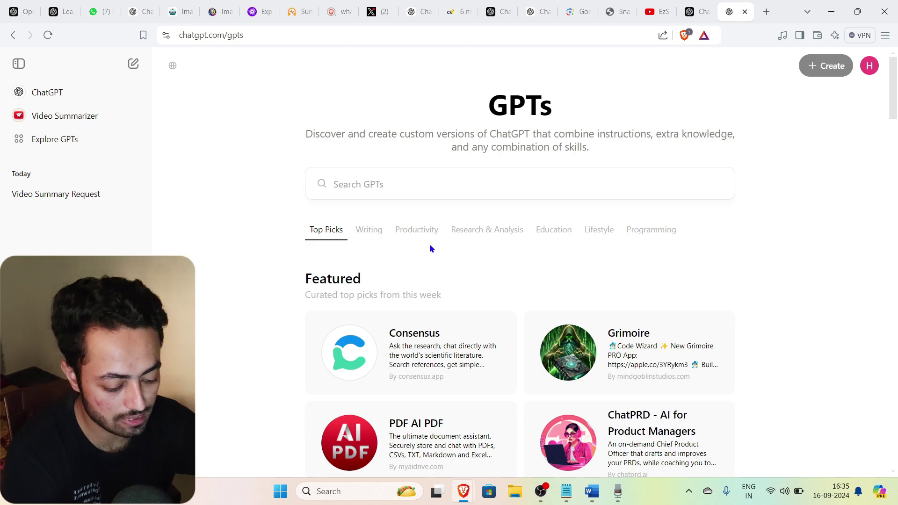
pyautogui.click(369, 230)
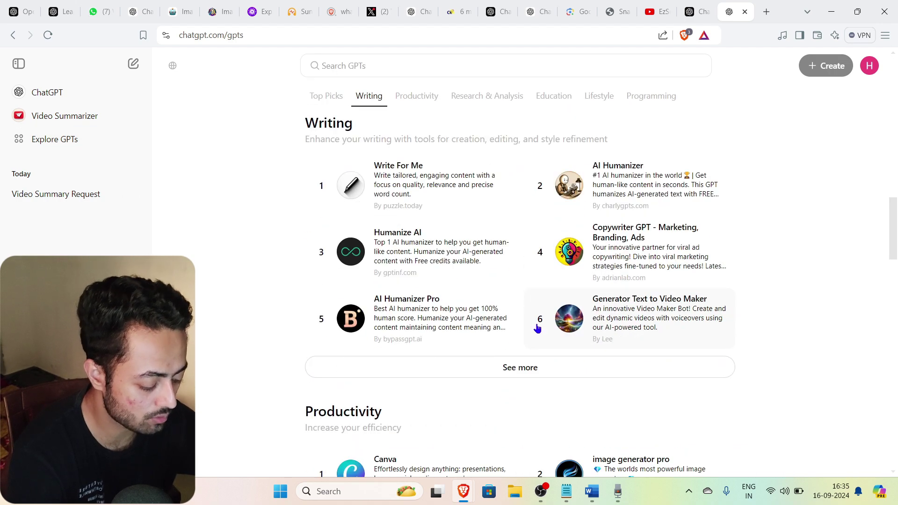
pyautogui.scroll(-2, 538, 329)
pyautogui.scroll(-2, 537, 329)
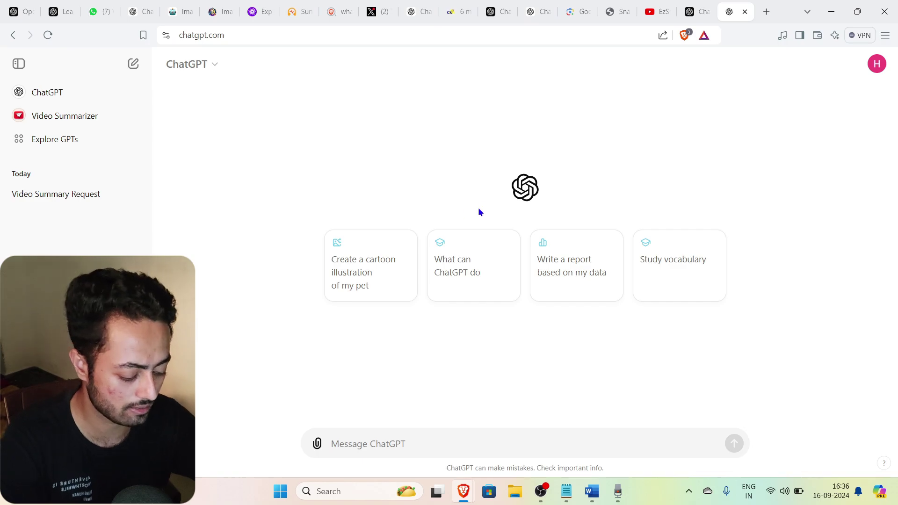
# Switch to the ChatGPT overview page on the OpenAI website.
pyautogui.hotkey('ctrl', 'shift', 'Tab')
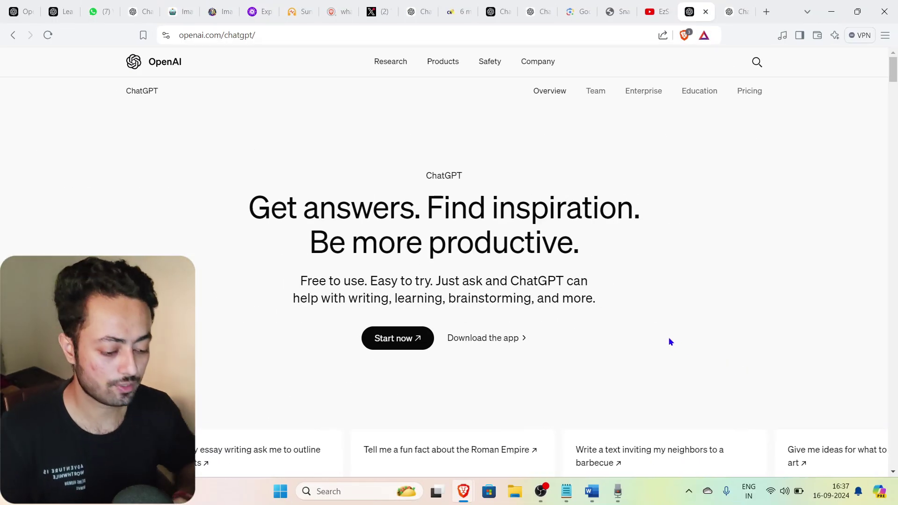